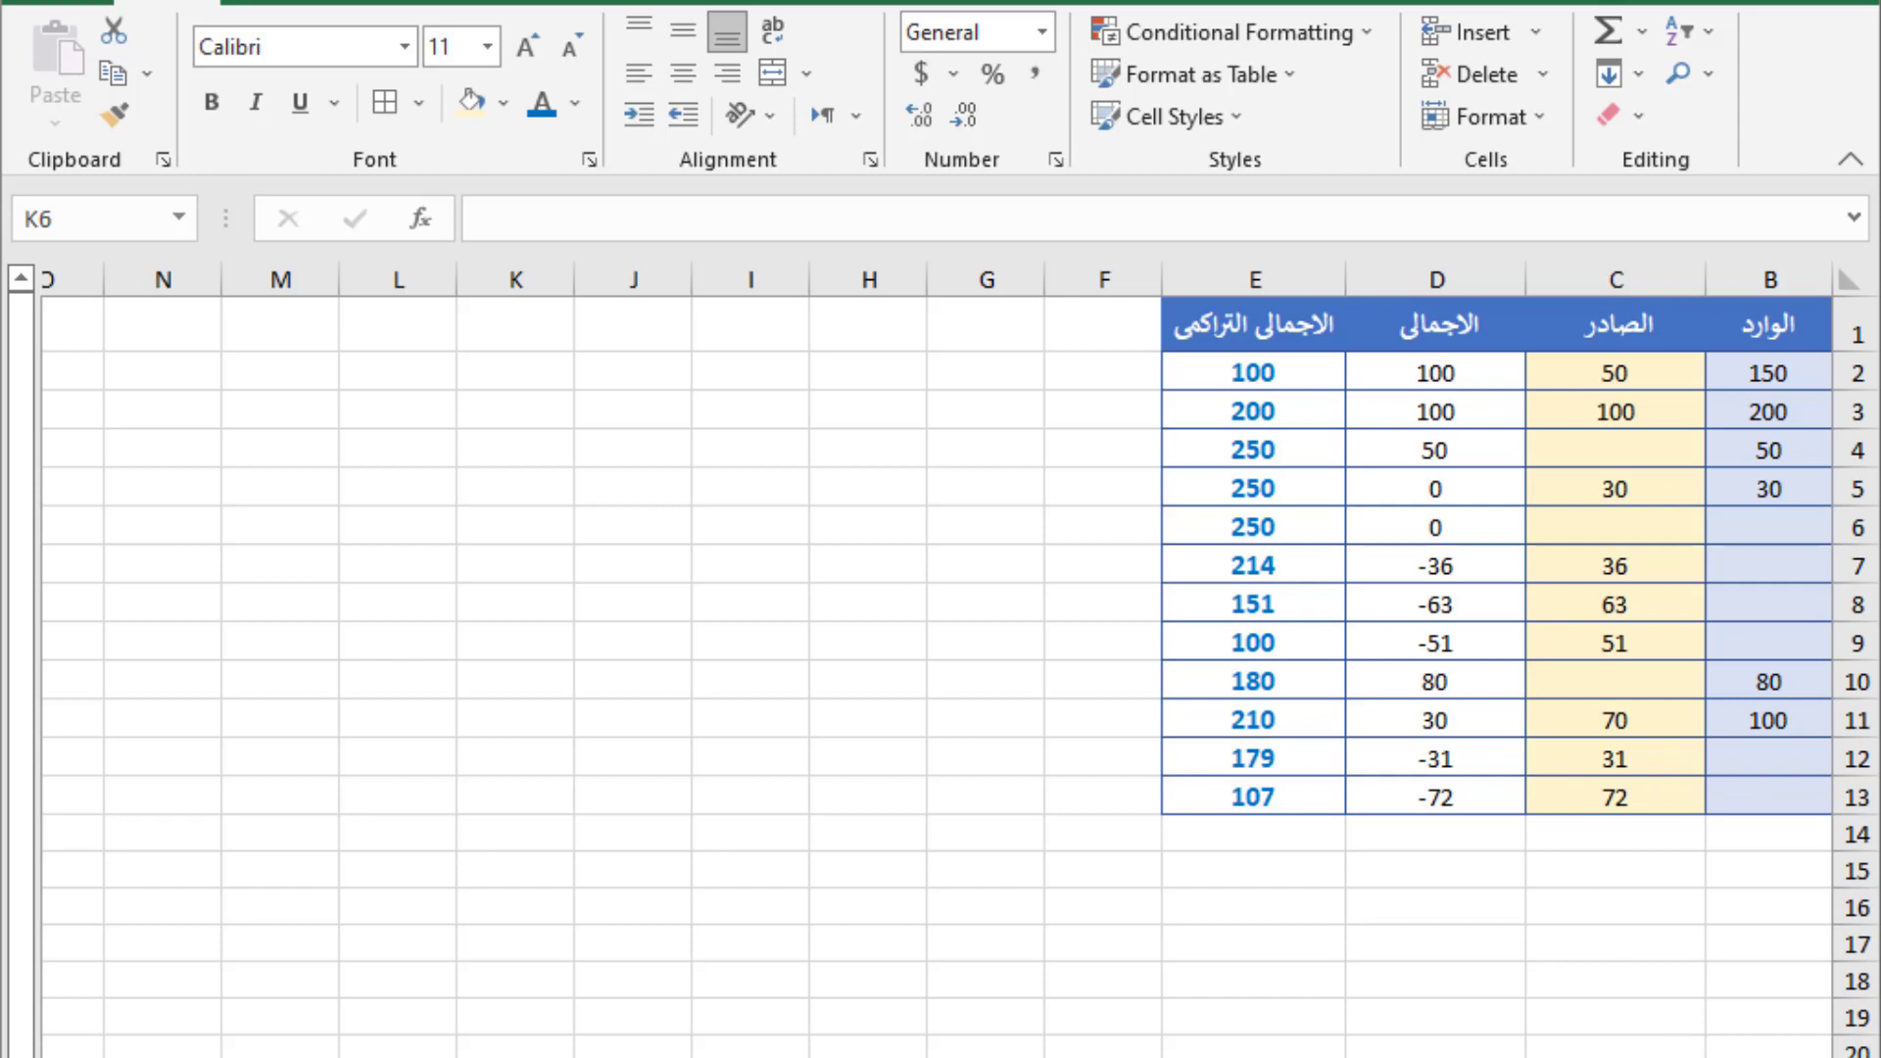
- Switch to the monthly sales sheet and examine how the cumulative totals in column D build on the sales in column C
key("ctrl+Page_Up")
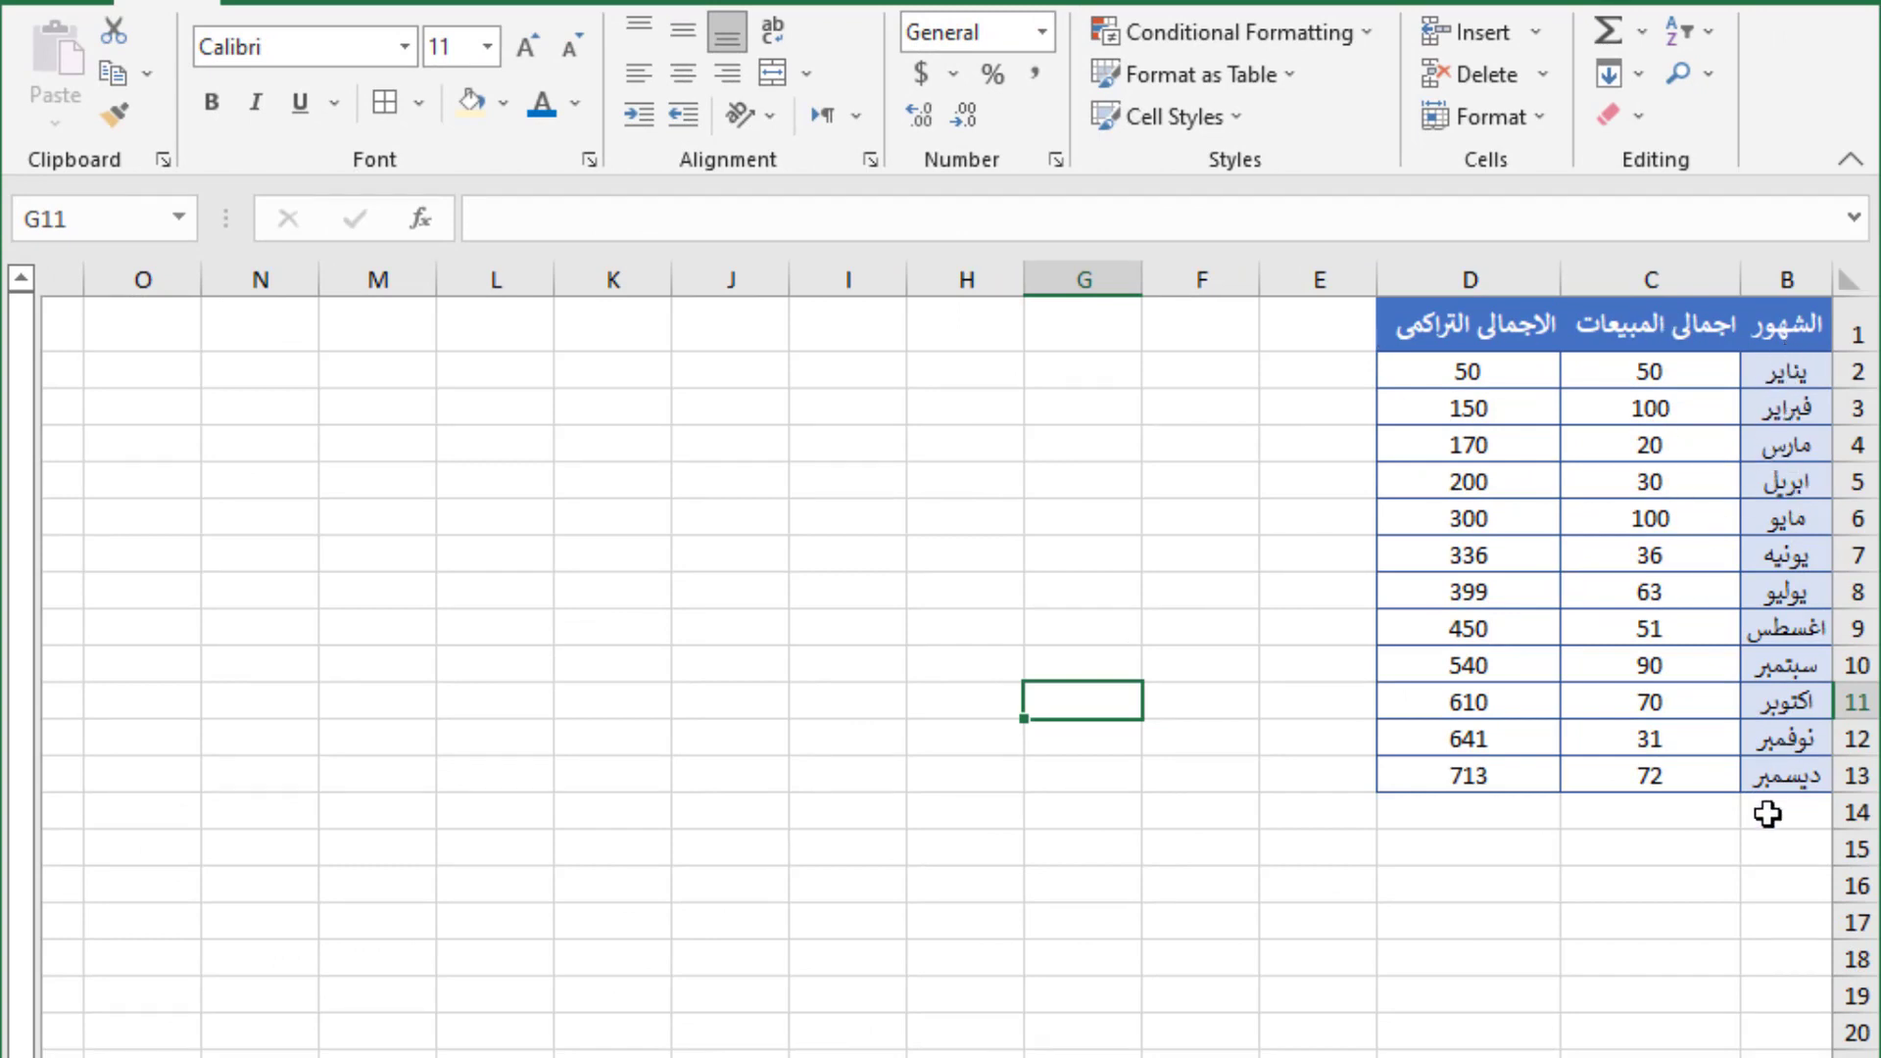
left_click(1607, 373)
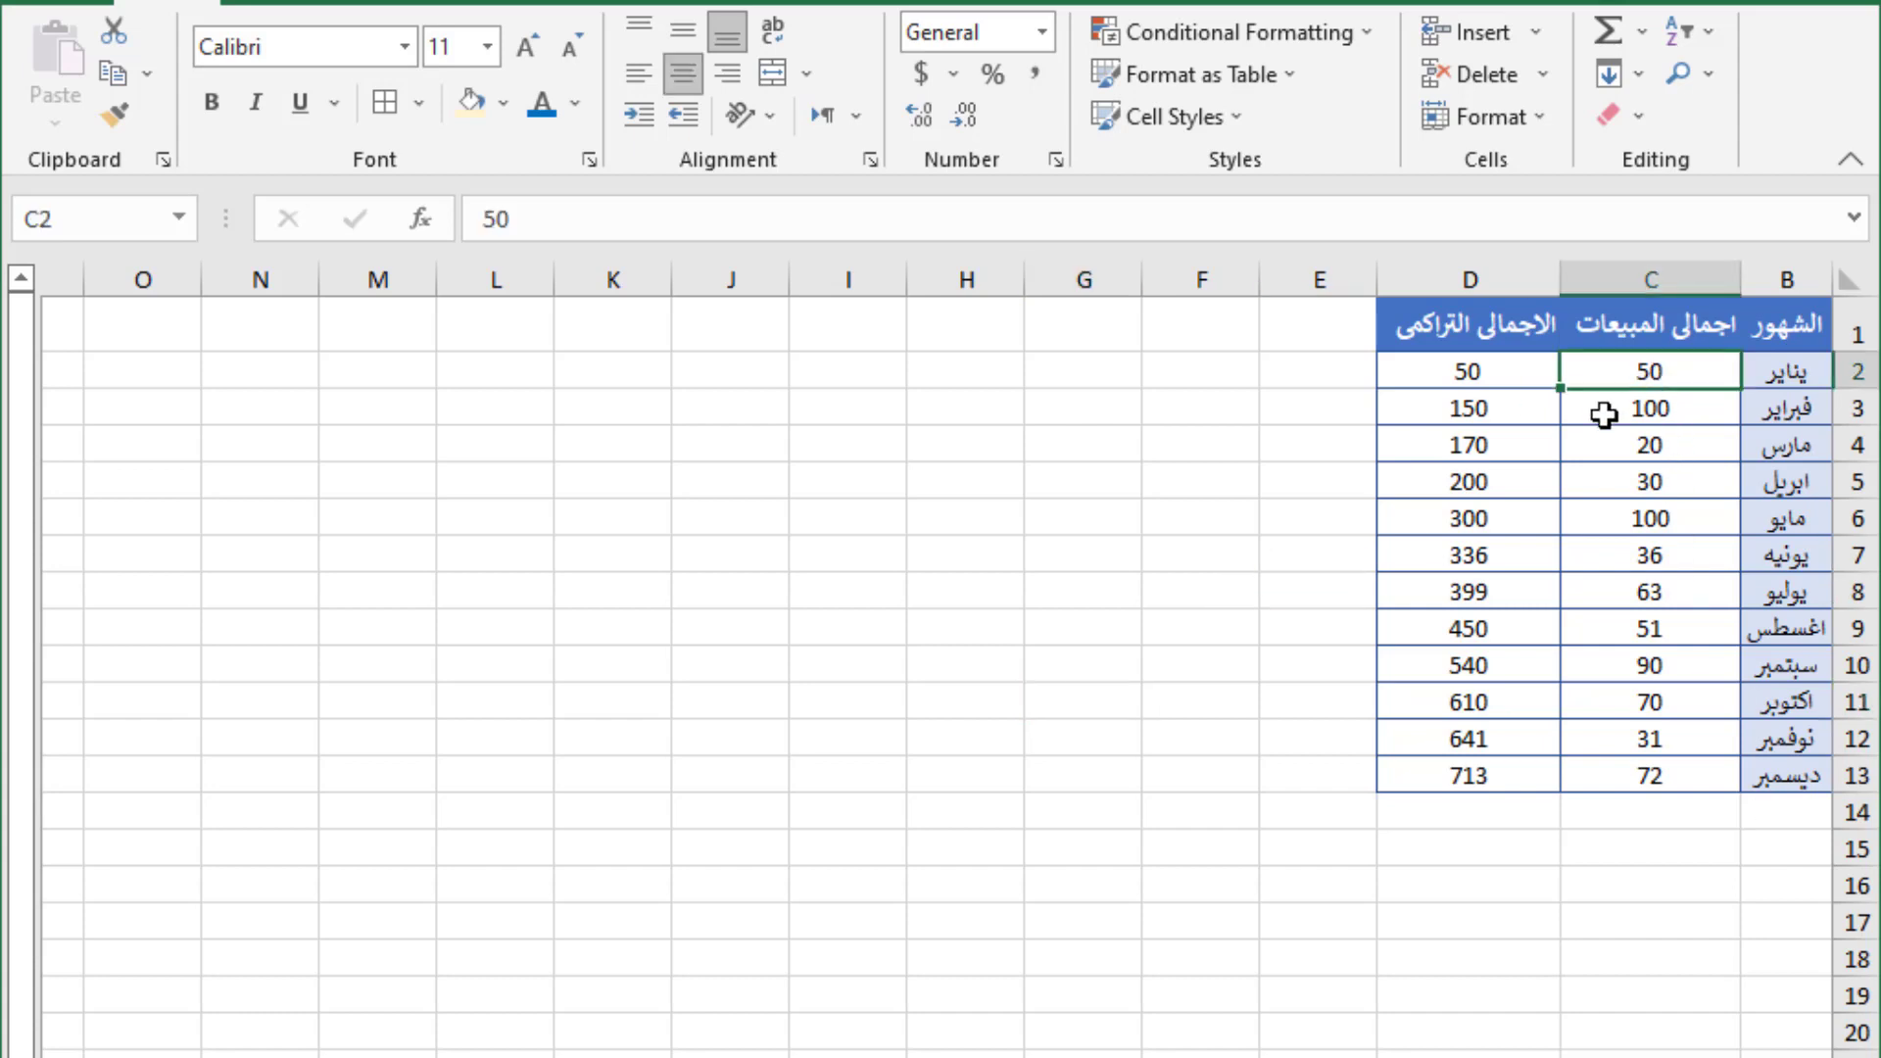
left_click(1603, 413)
left_click(1607, 451)
left_click(1607, 481)
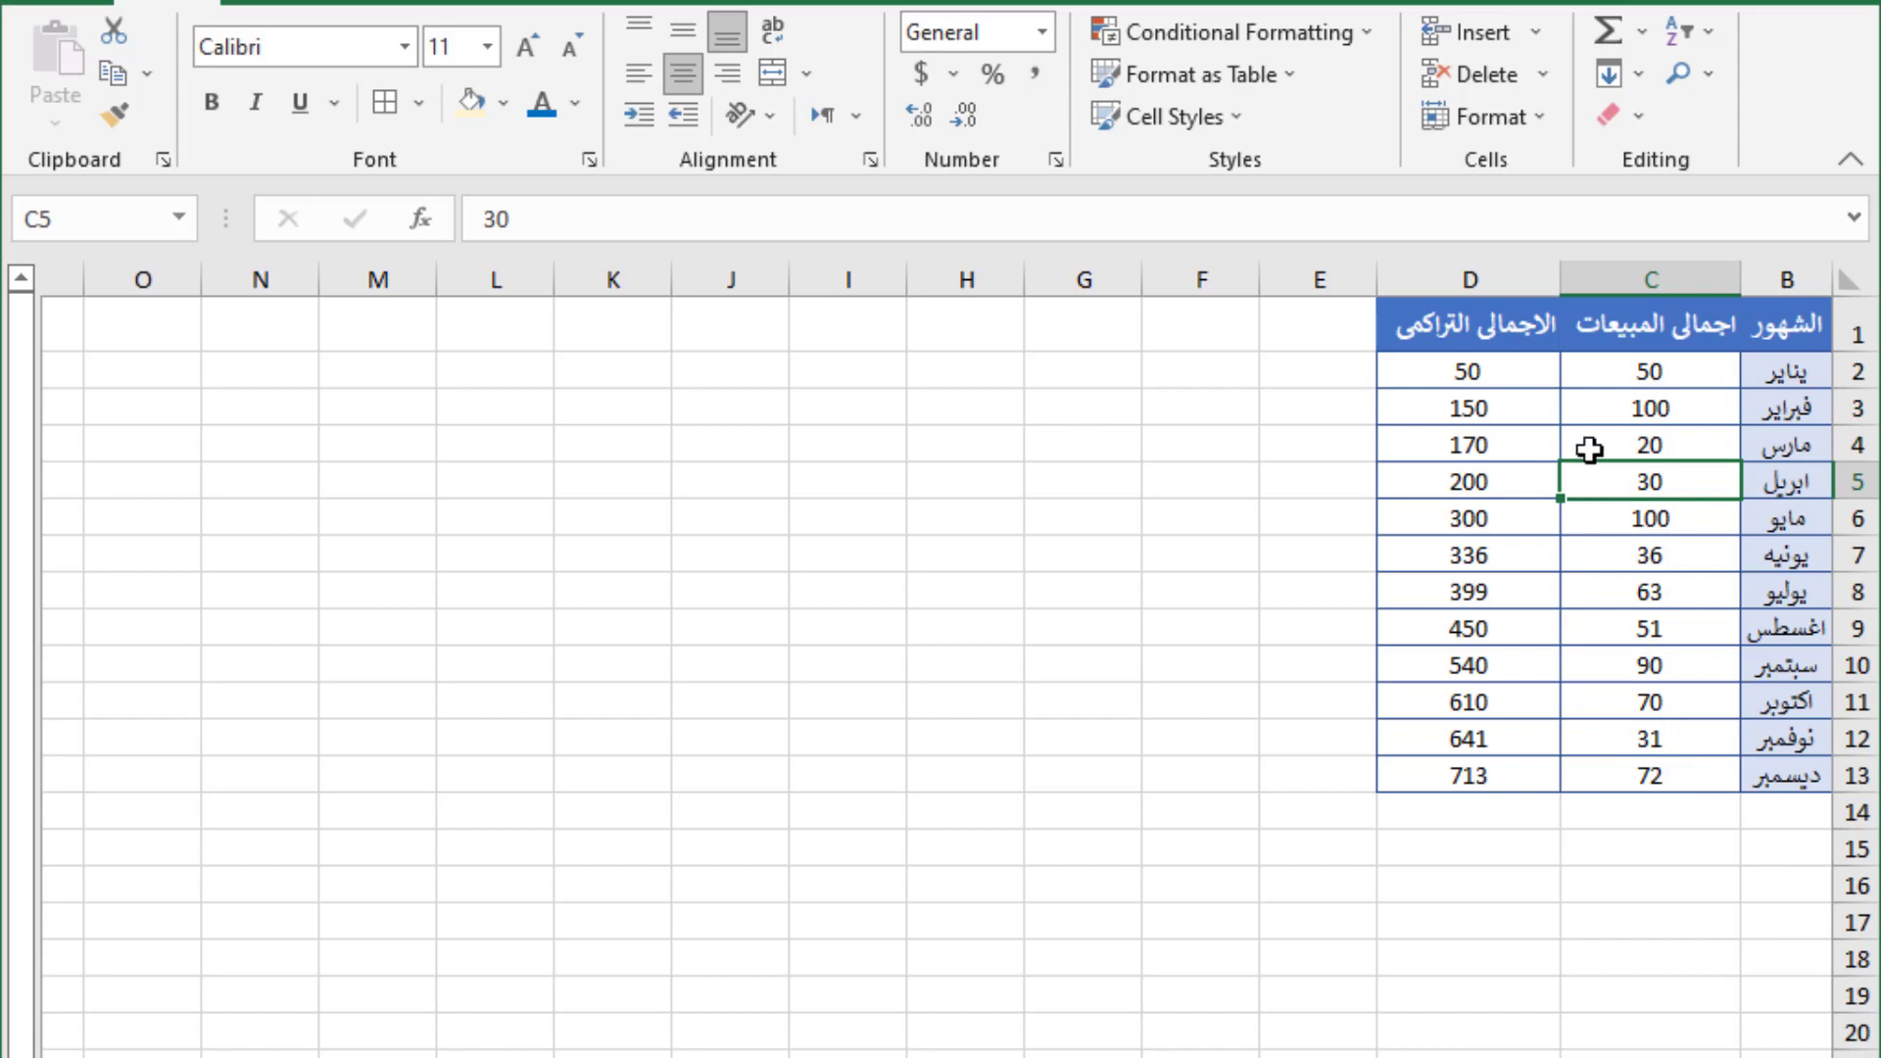
left_click(1463, 381)
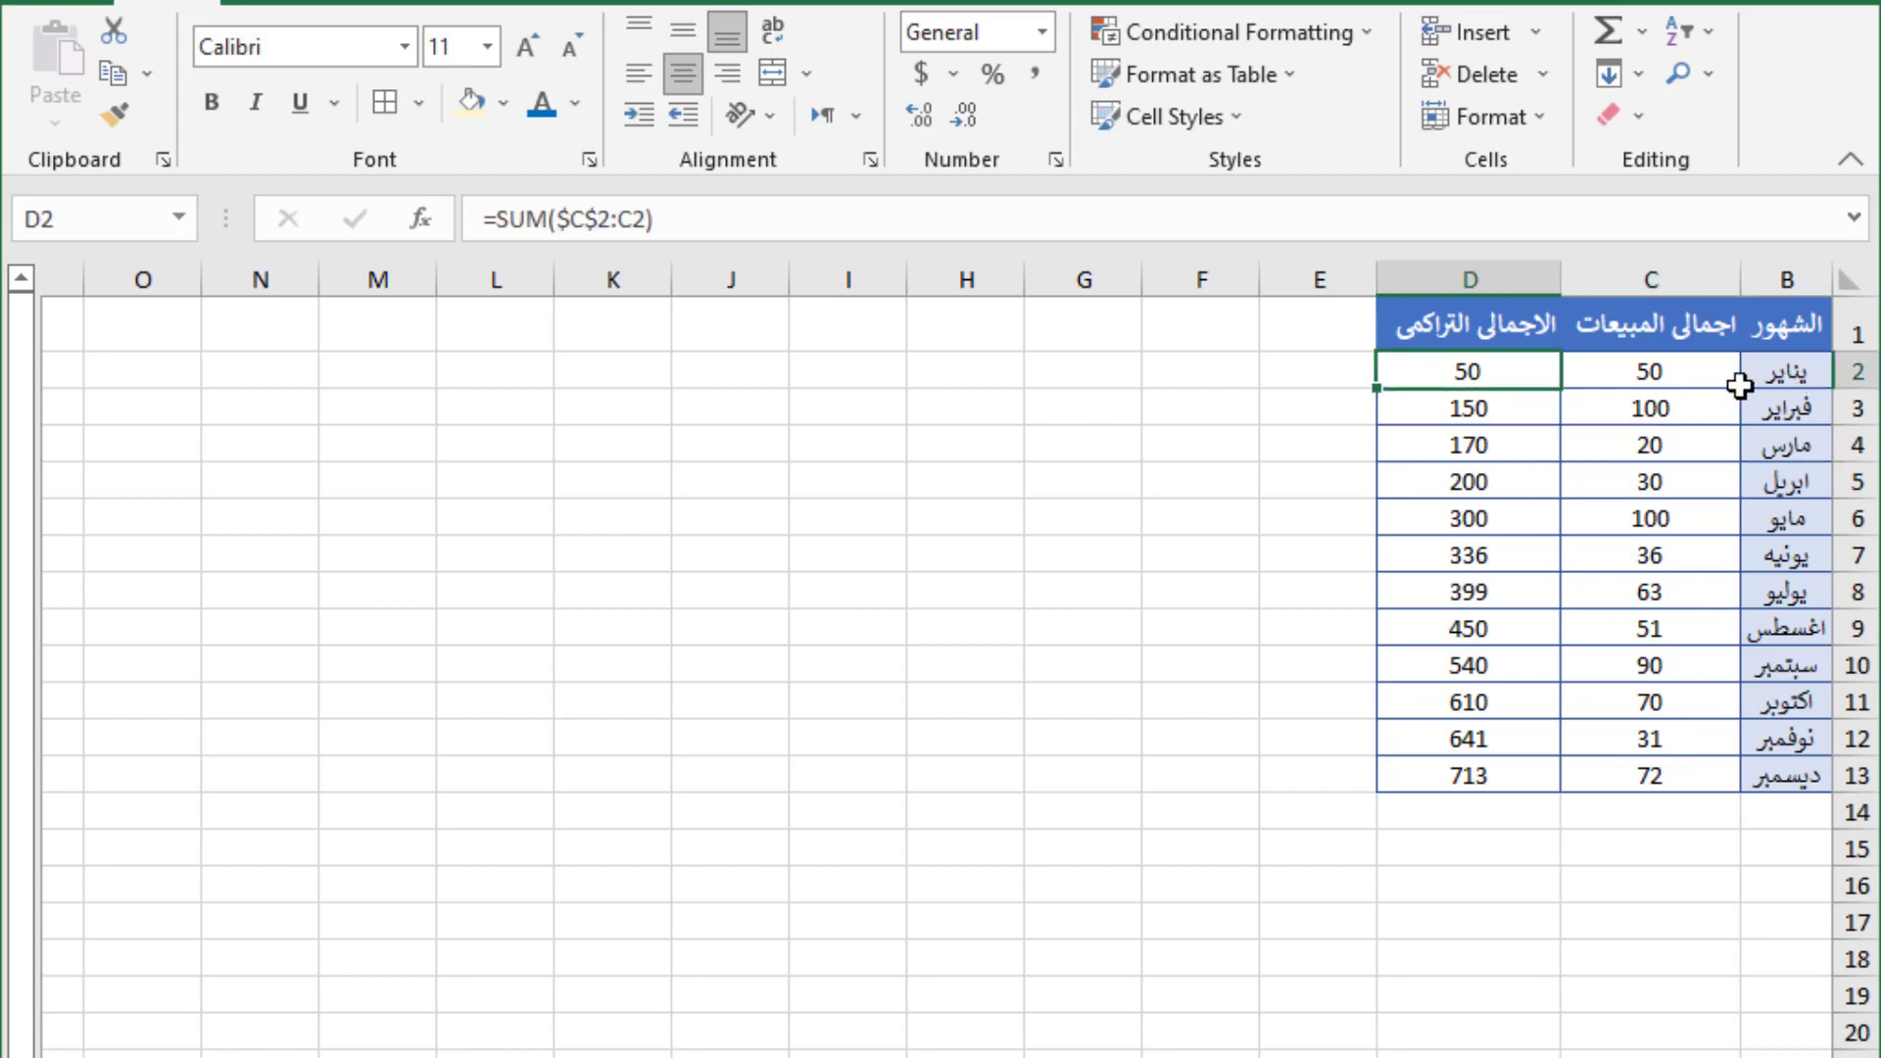
left_click(1452, 404)
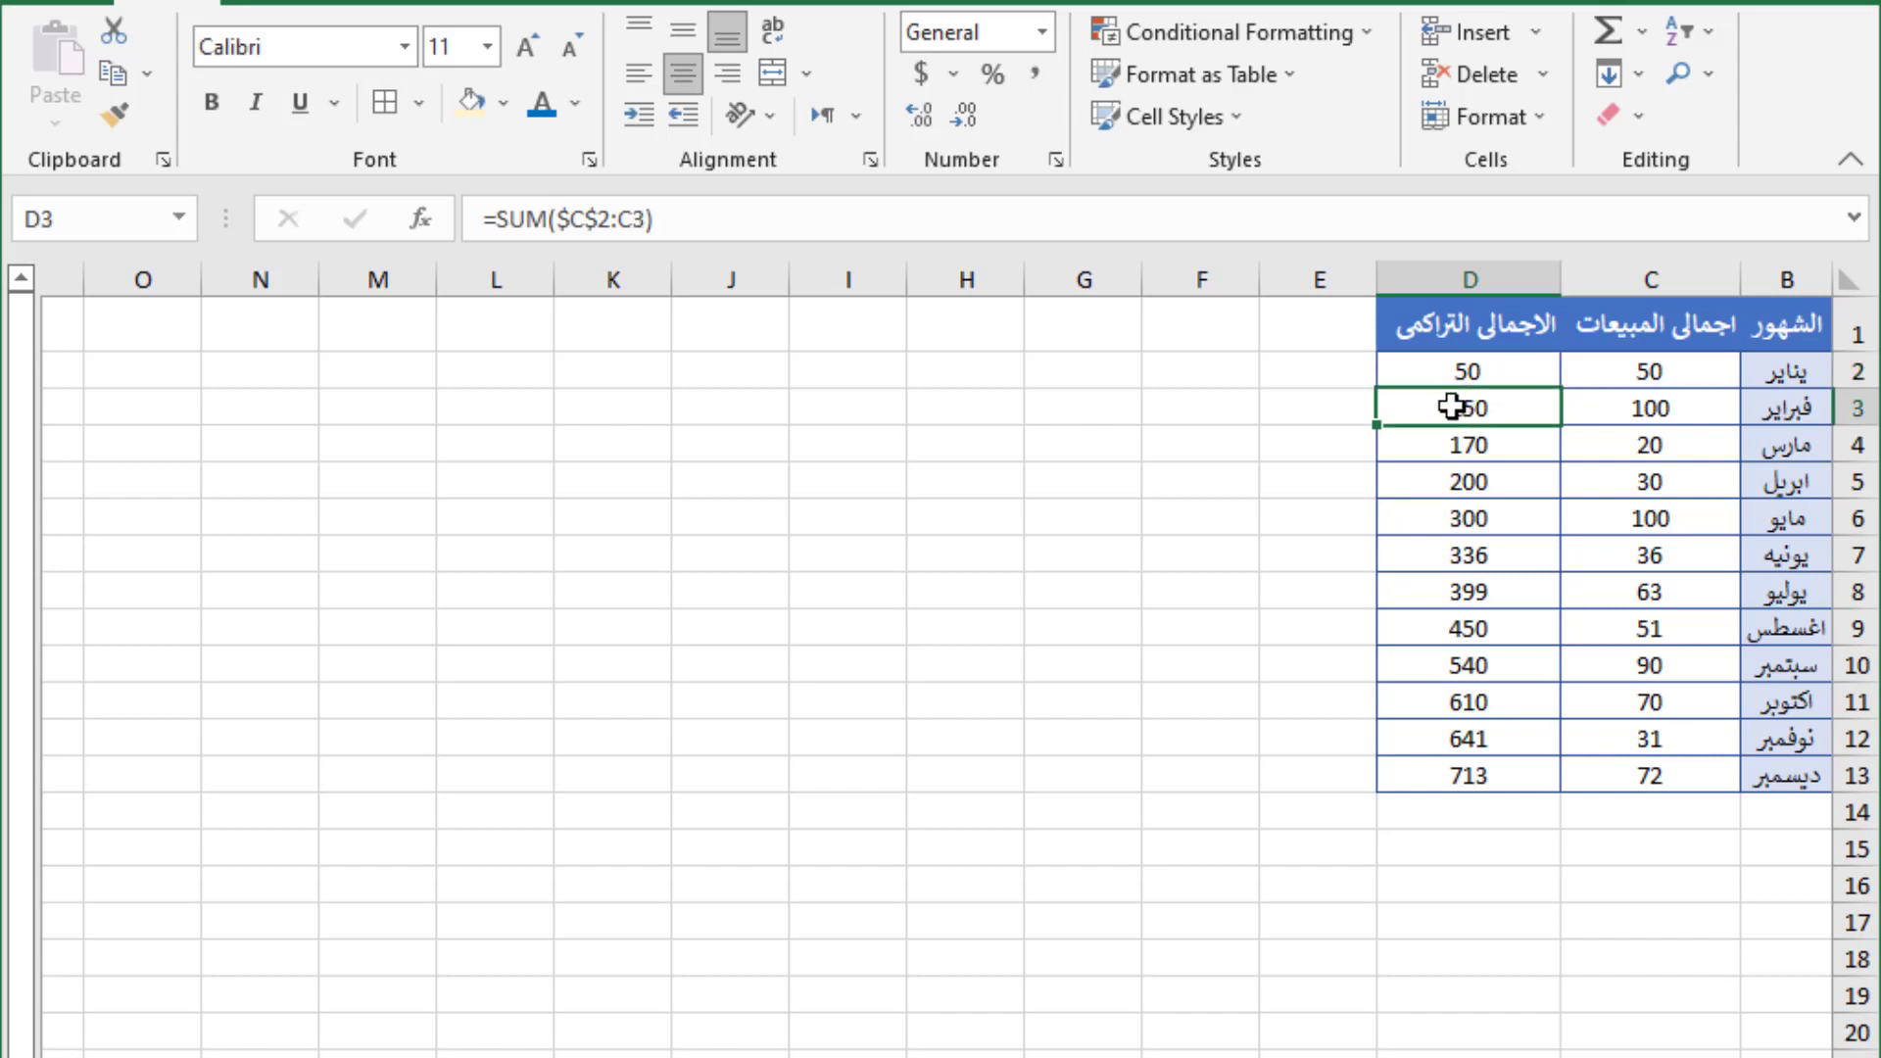
left_click(1685, 407)
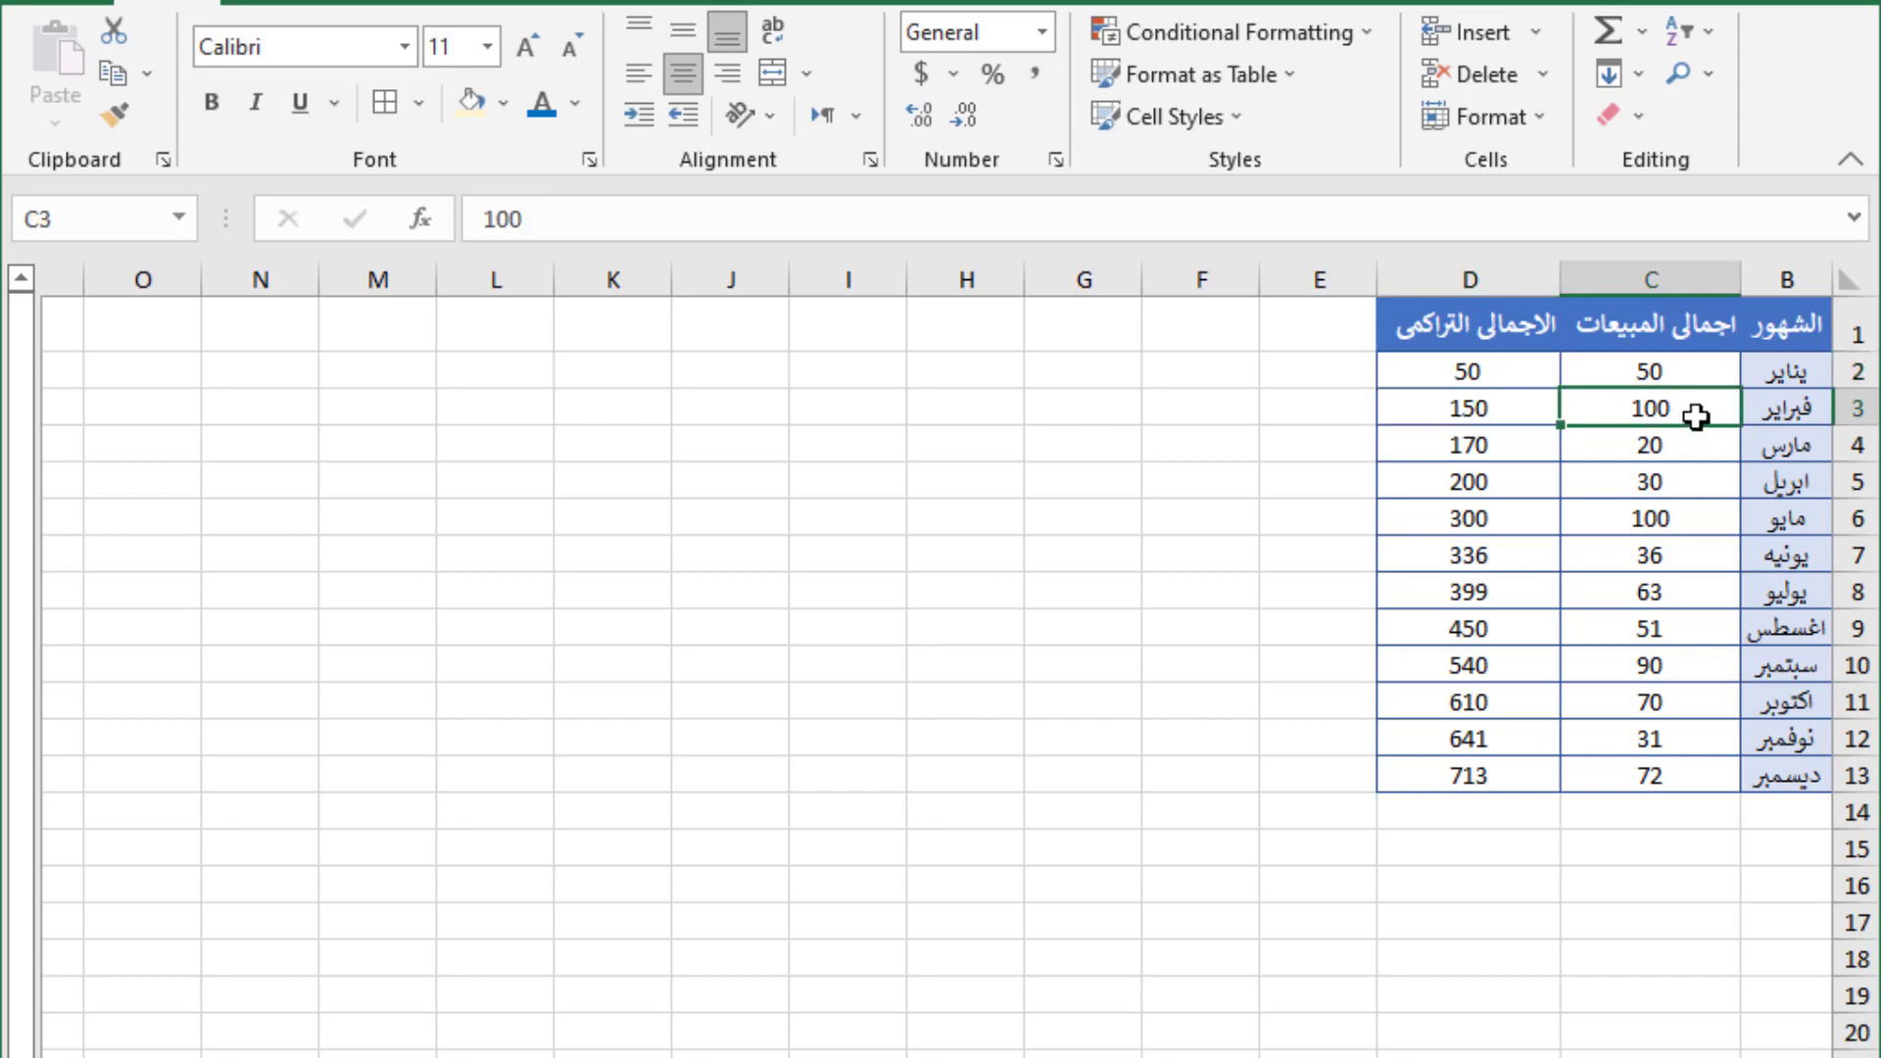
left_click(1433, 416)
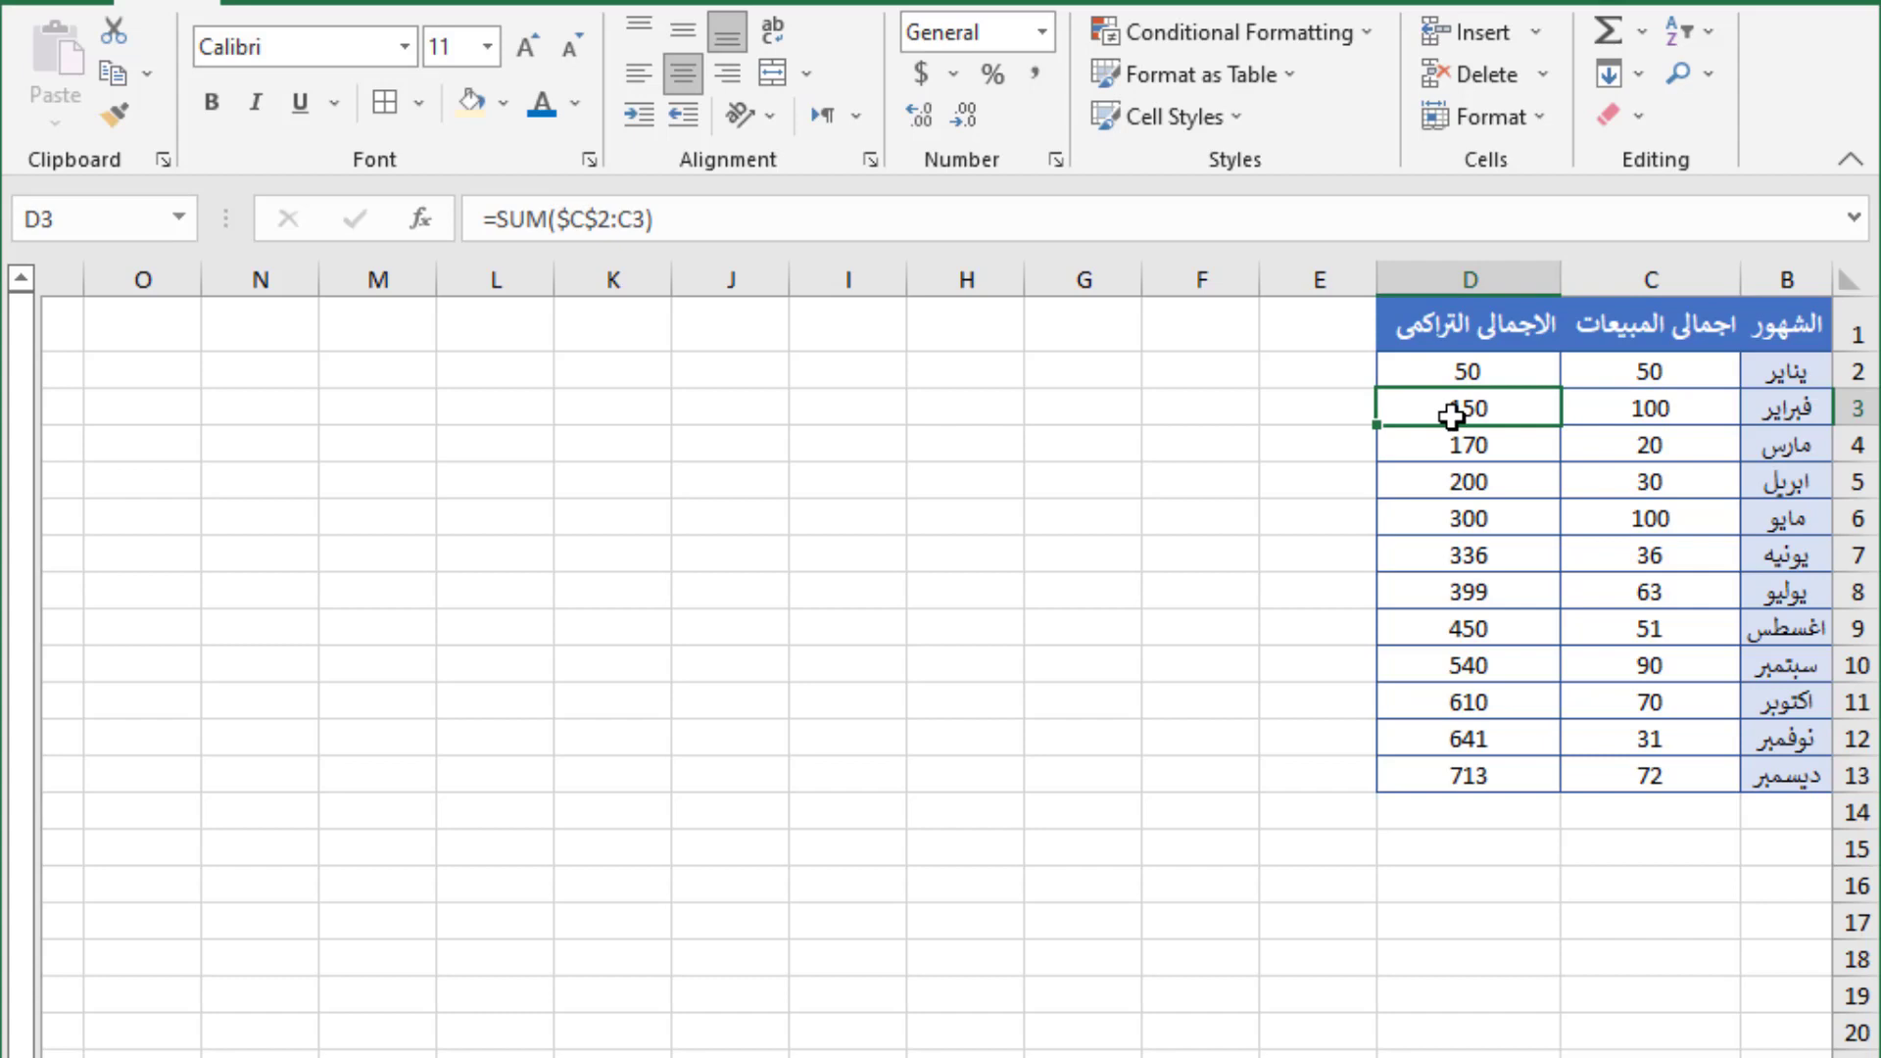
left_click(1707, 373)
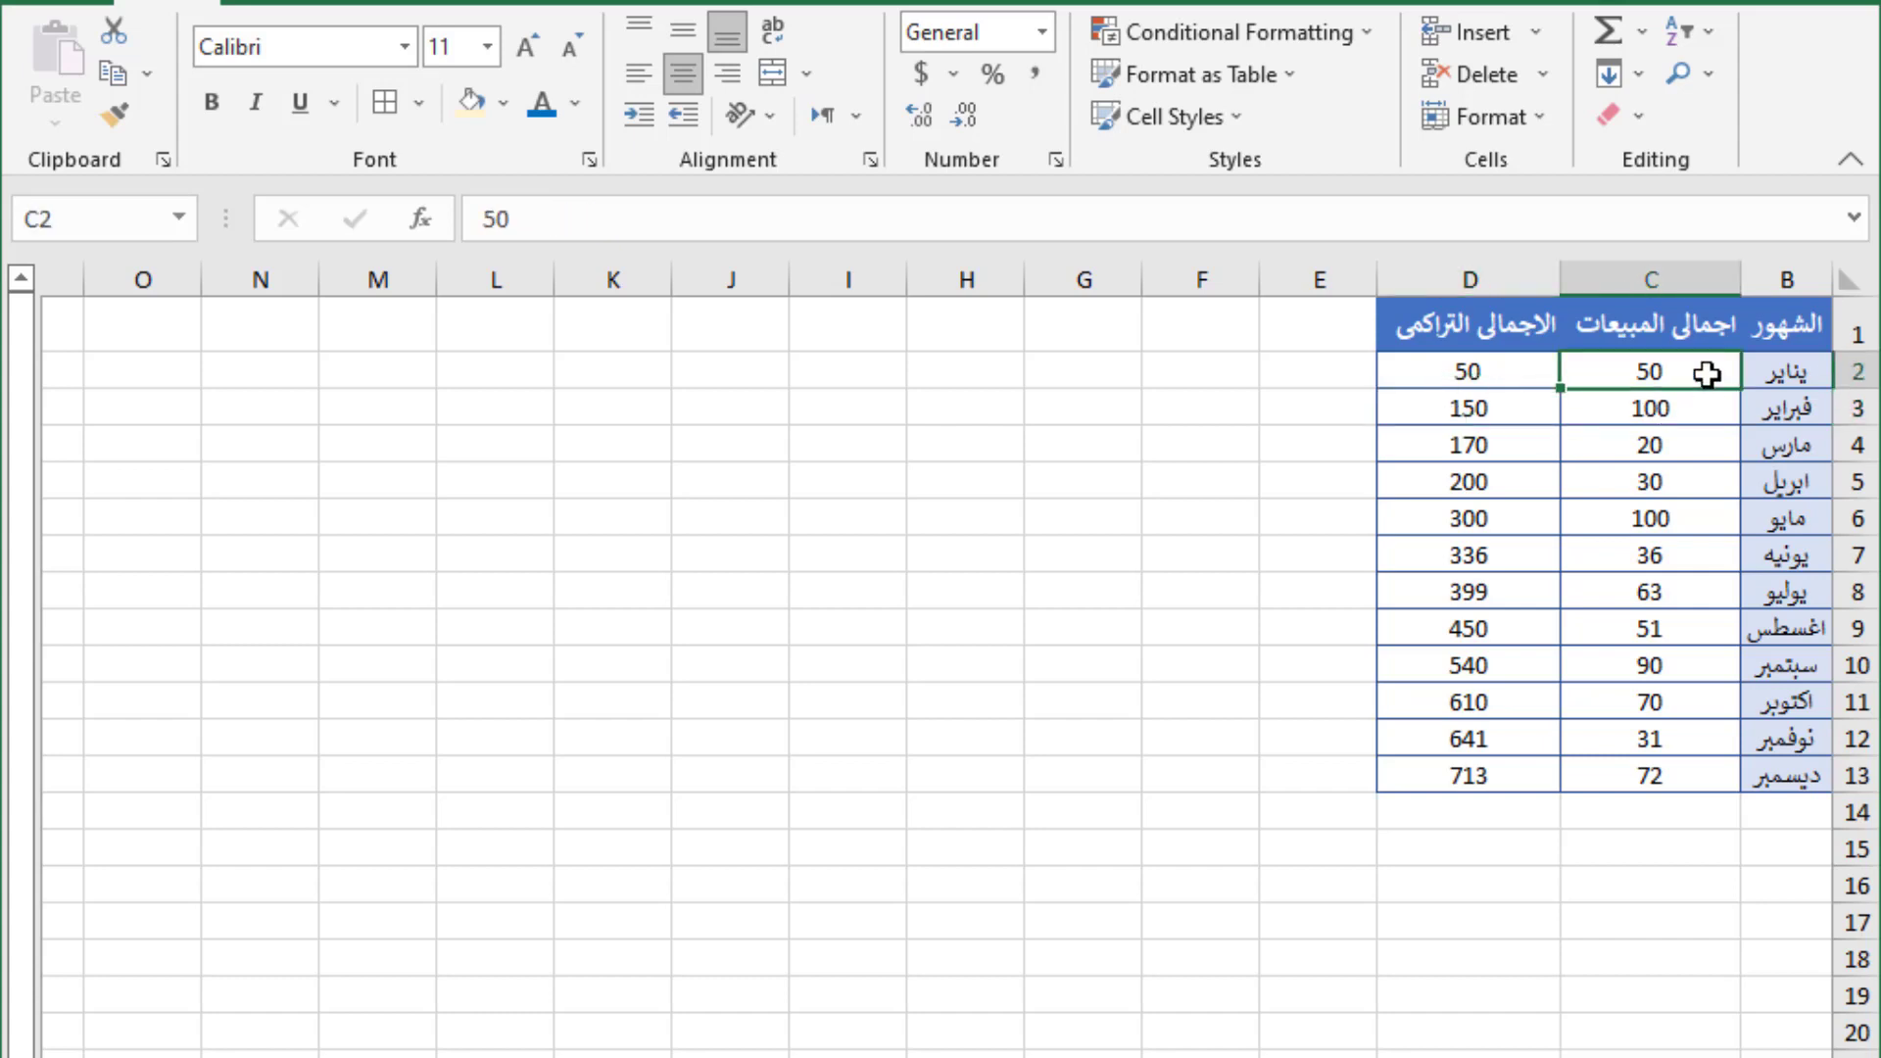
left_click(1701, 403)
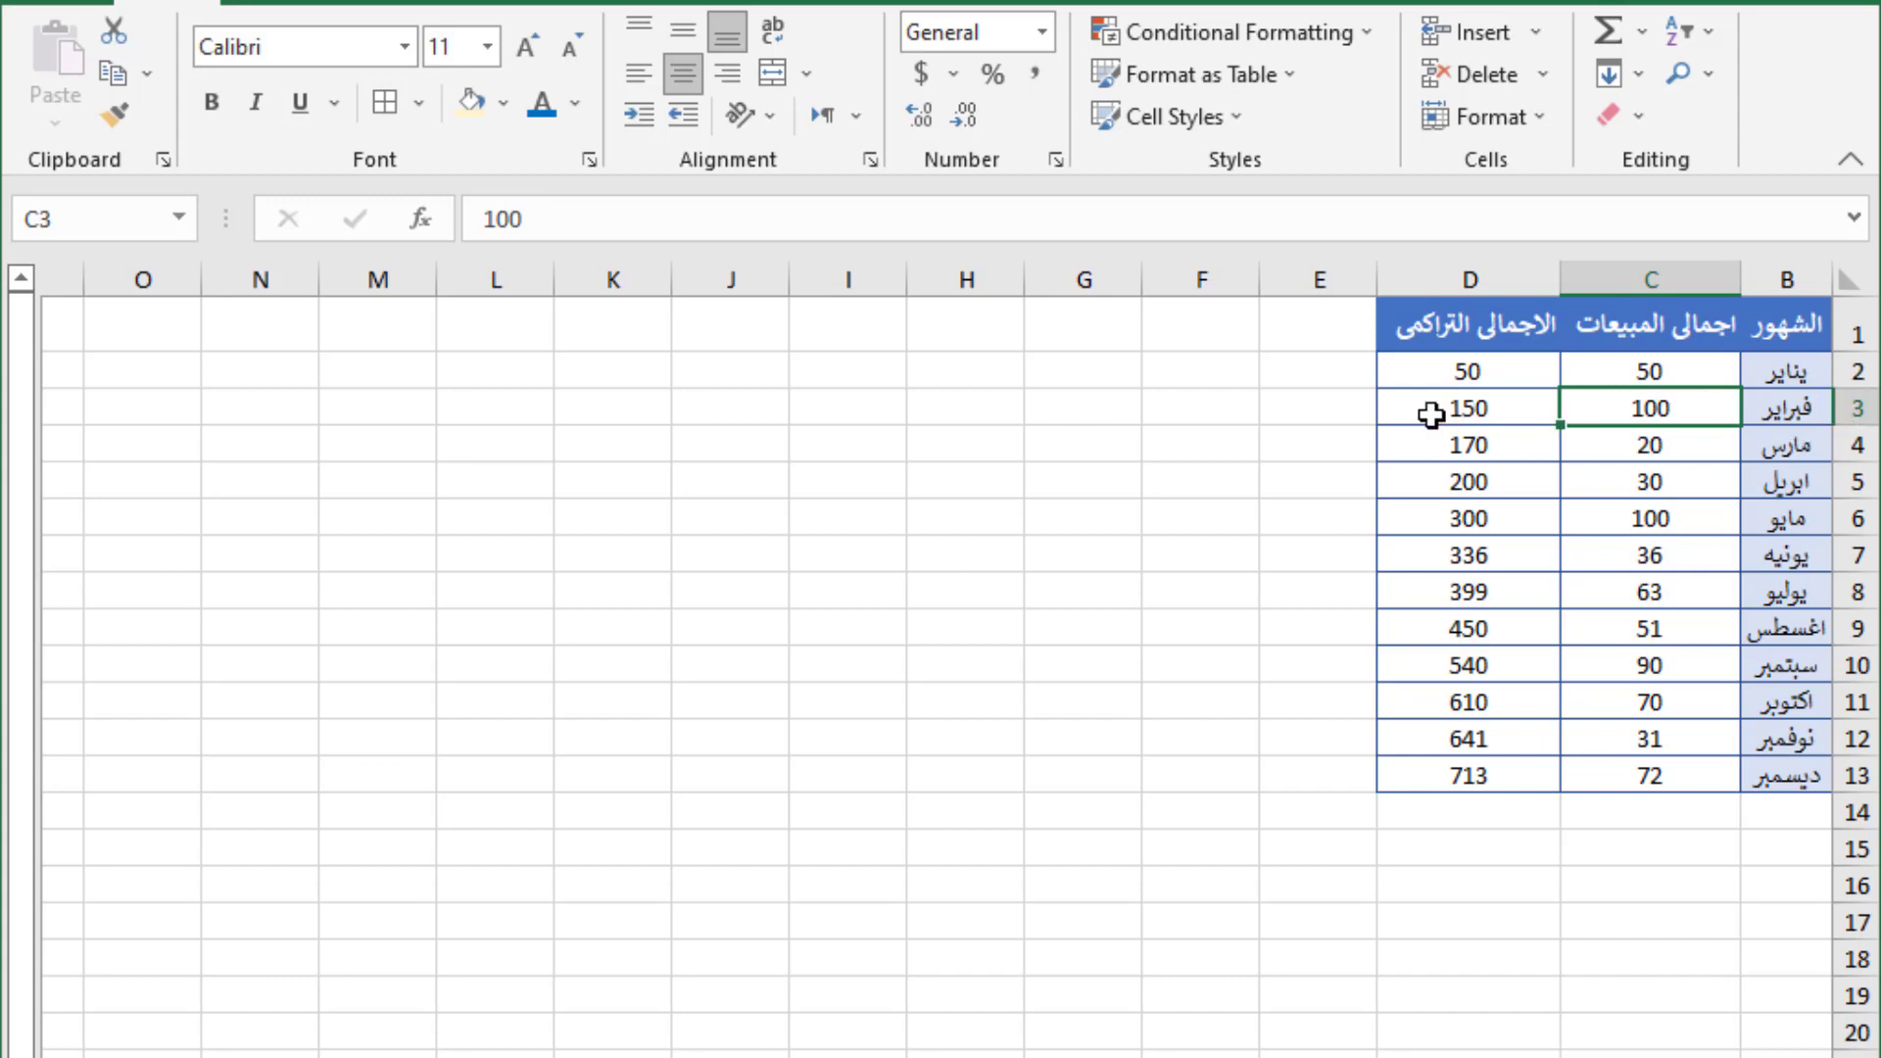
left_click(1469, 408)
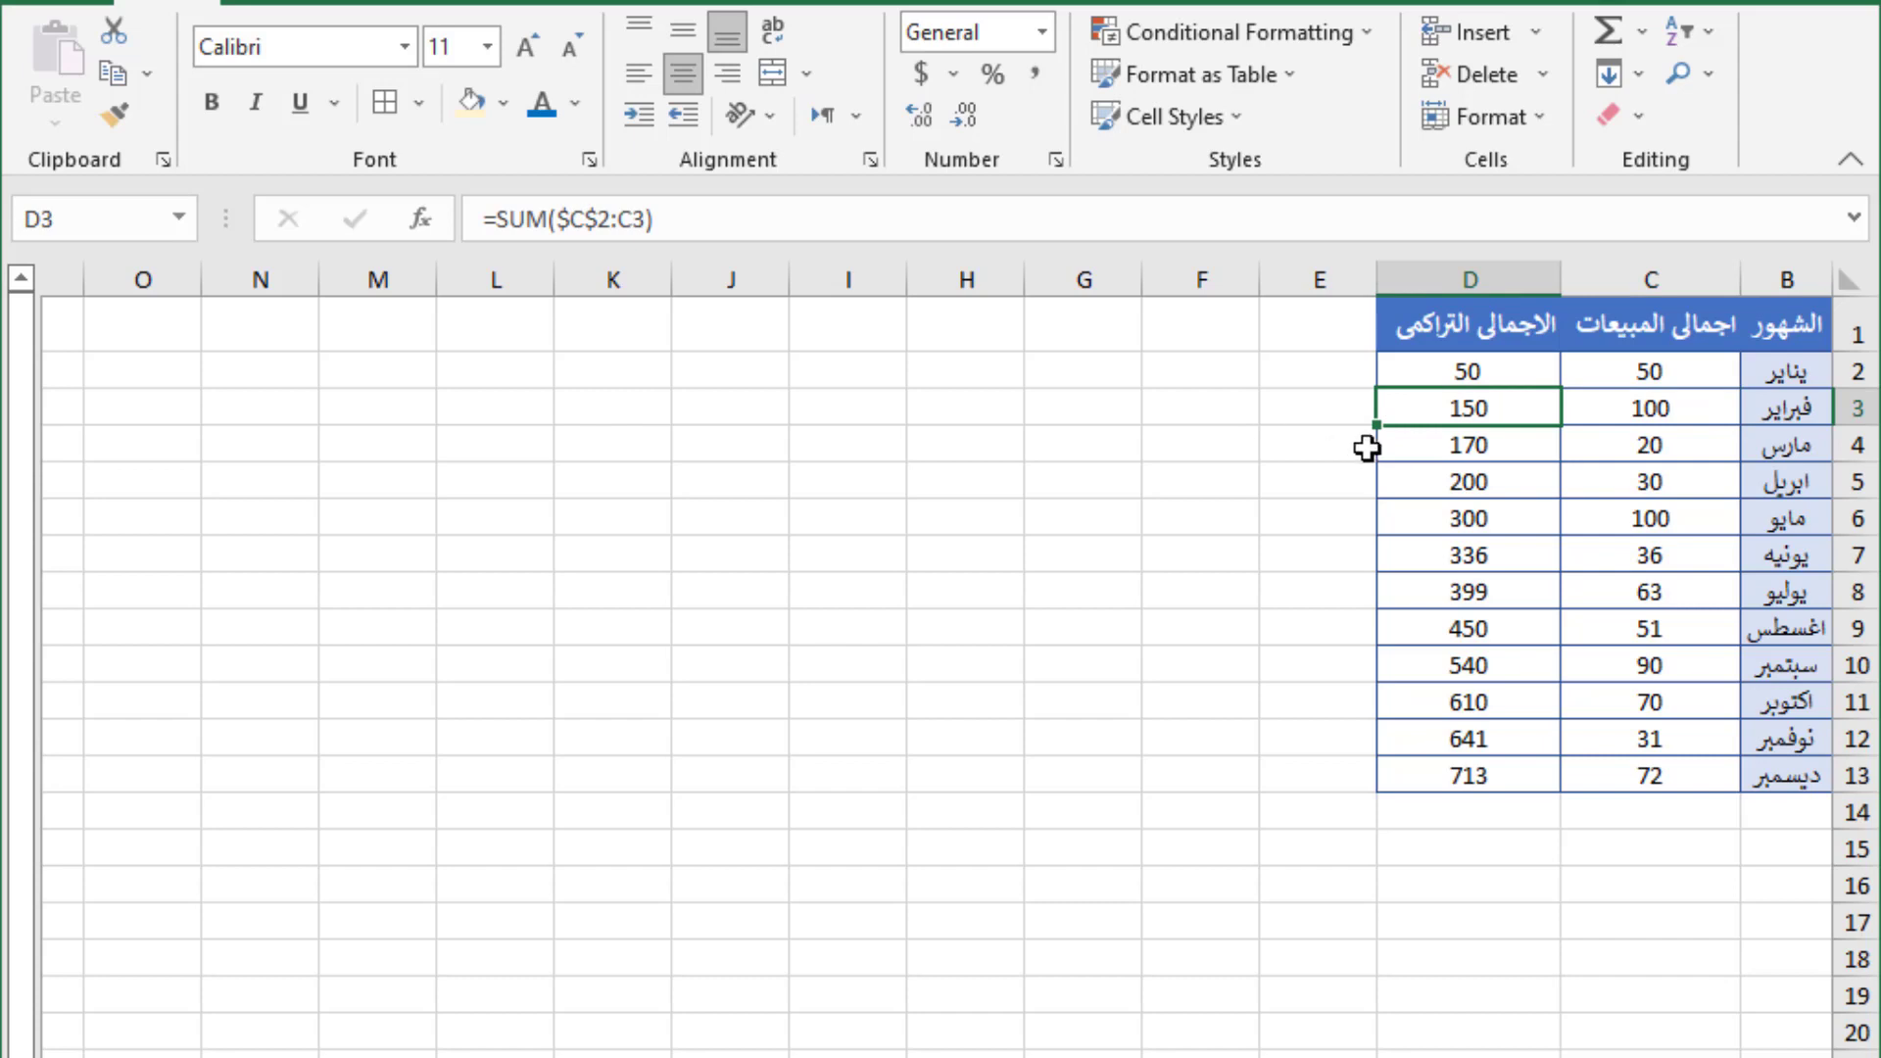
- Clear the cumulative total values in D2:D13 of the monthly sales sheet
left_click(1534, 364)
left_click_drag(1534, 364, 1481, 781)
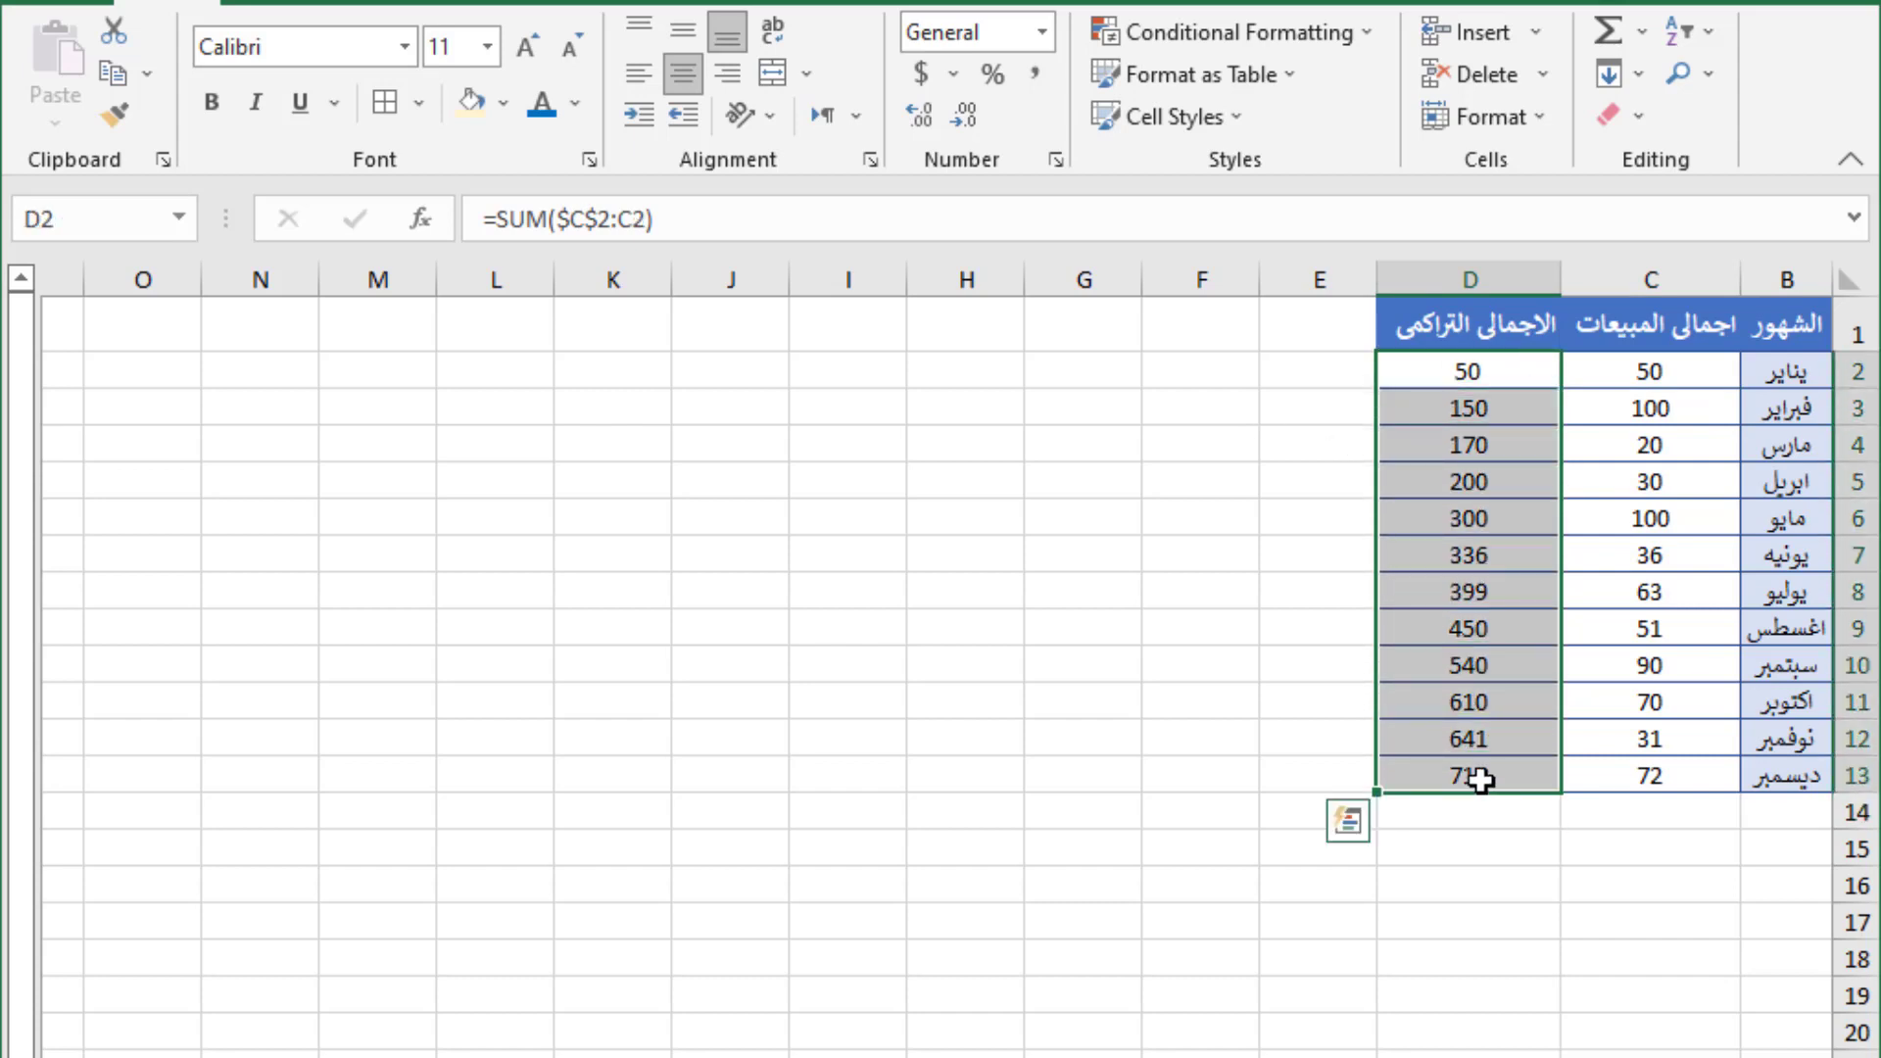
key("Delete")
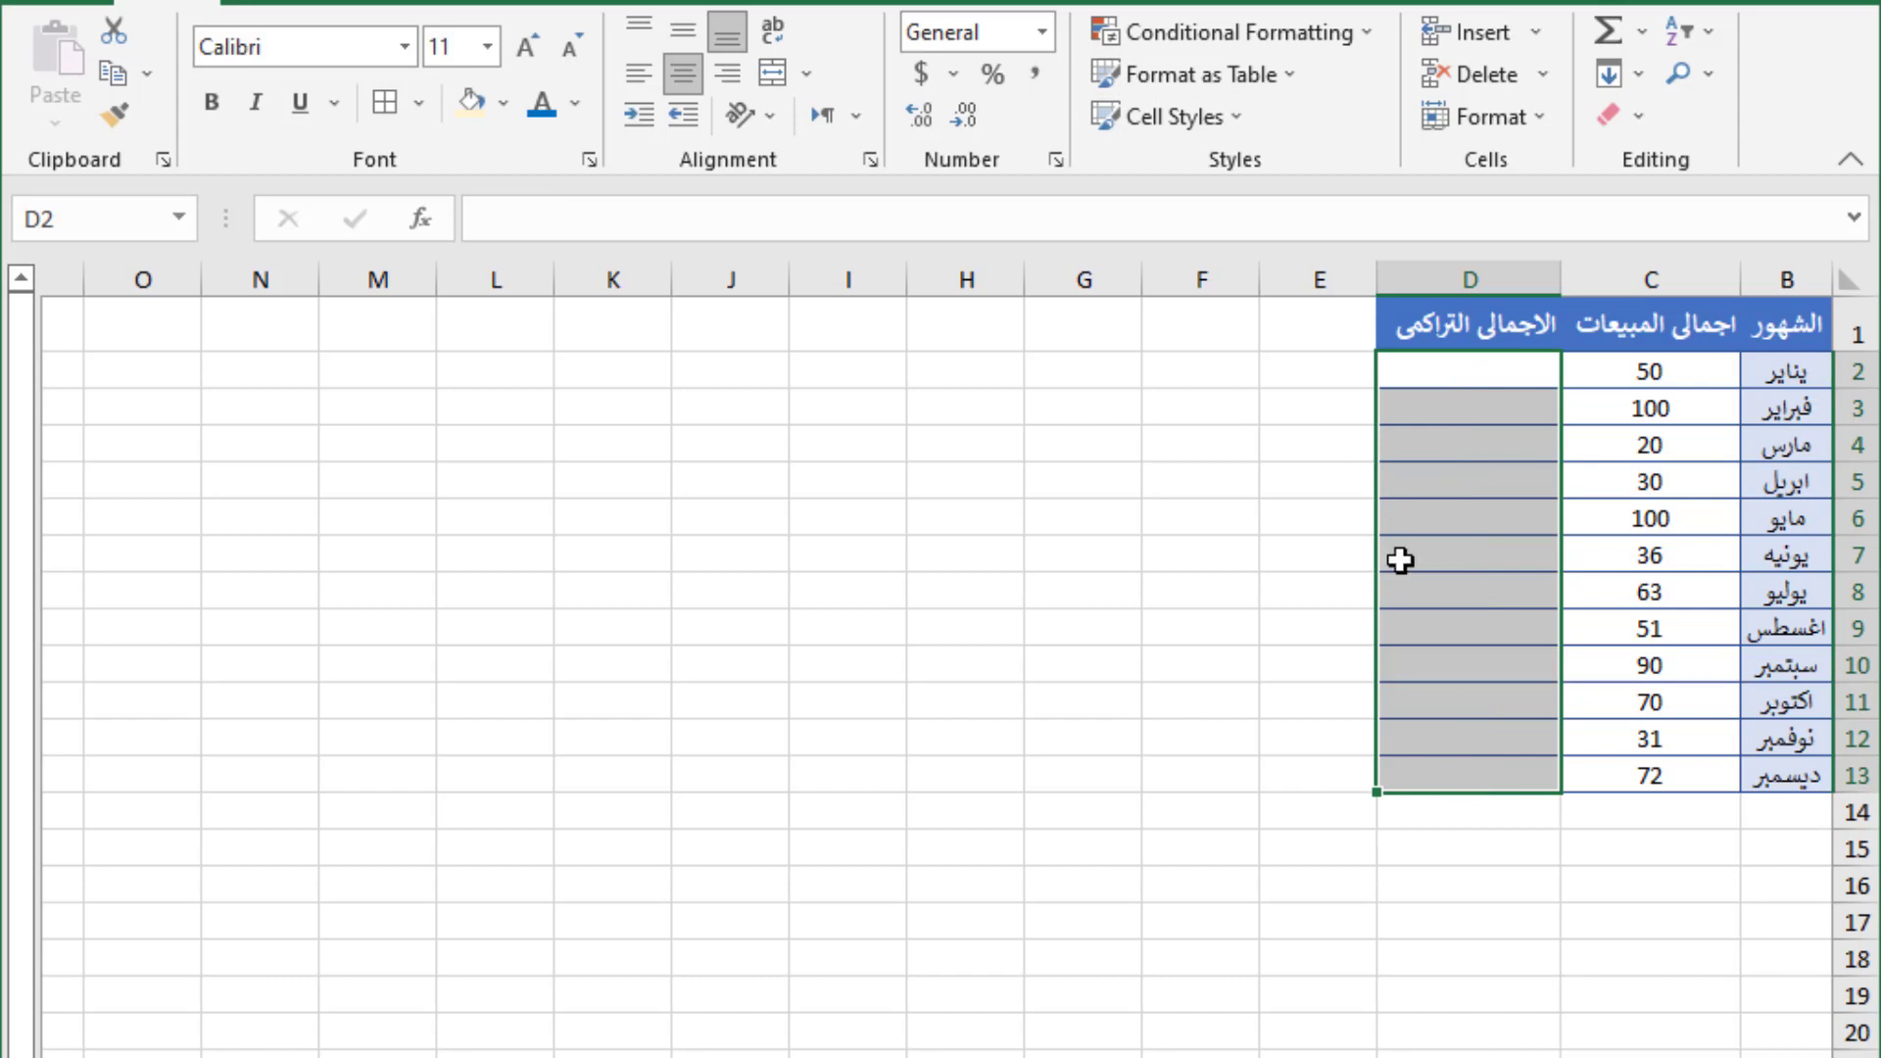
- Write the formula =SUM(C2:C2) in D2, the first cell of the cumulative total column
left_click(1501, 367)
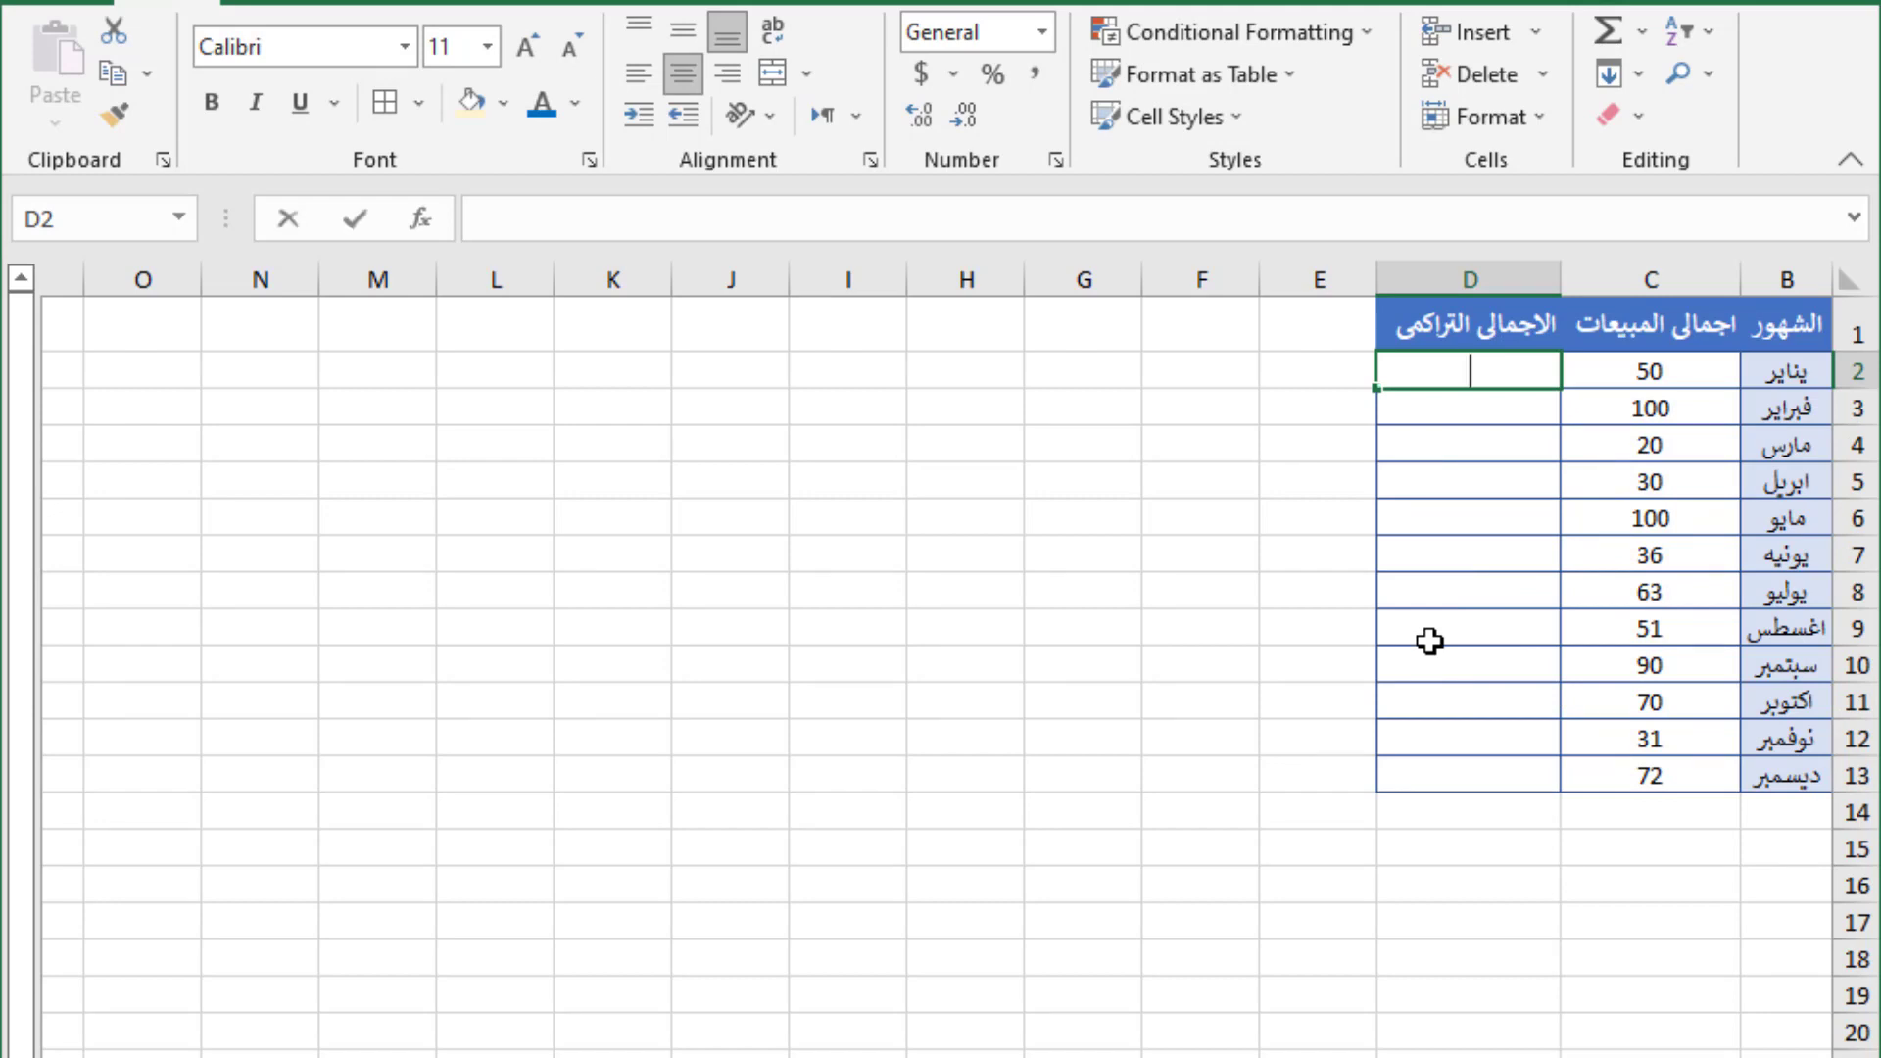
type("=su")
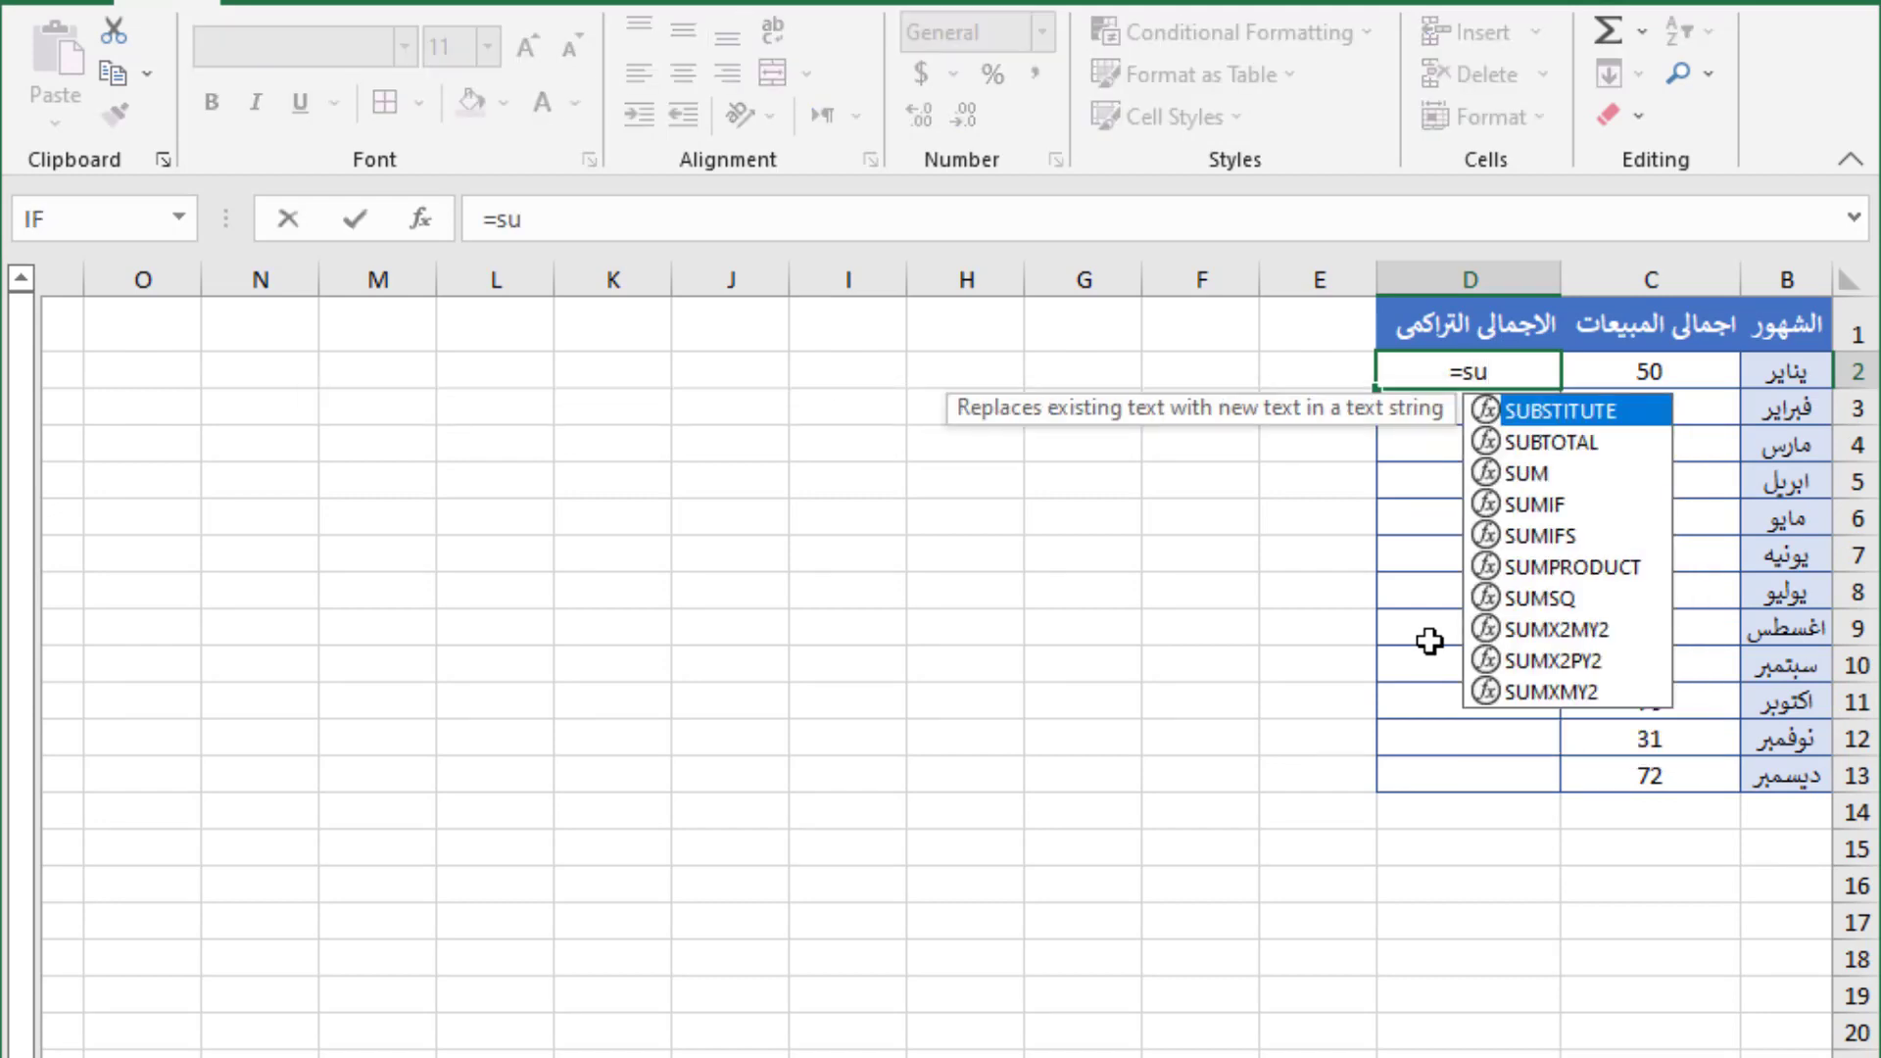
type("m")
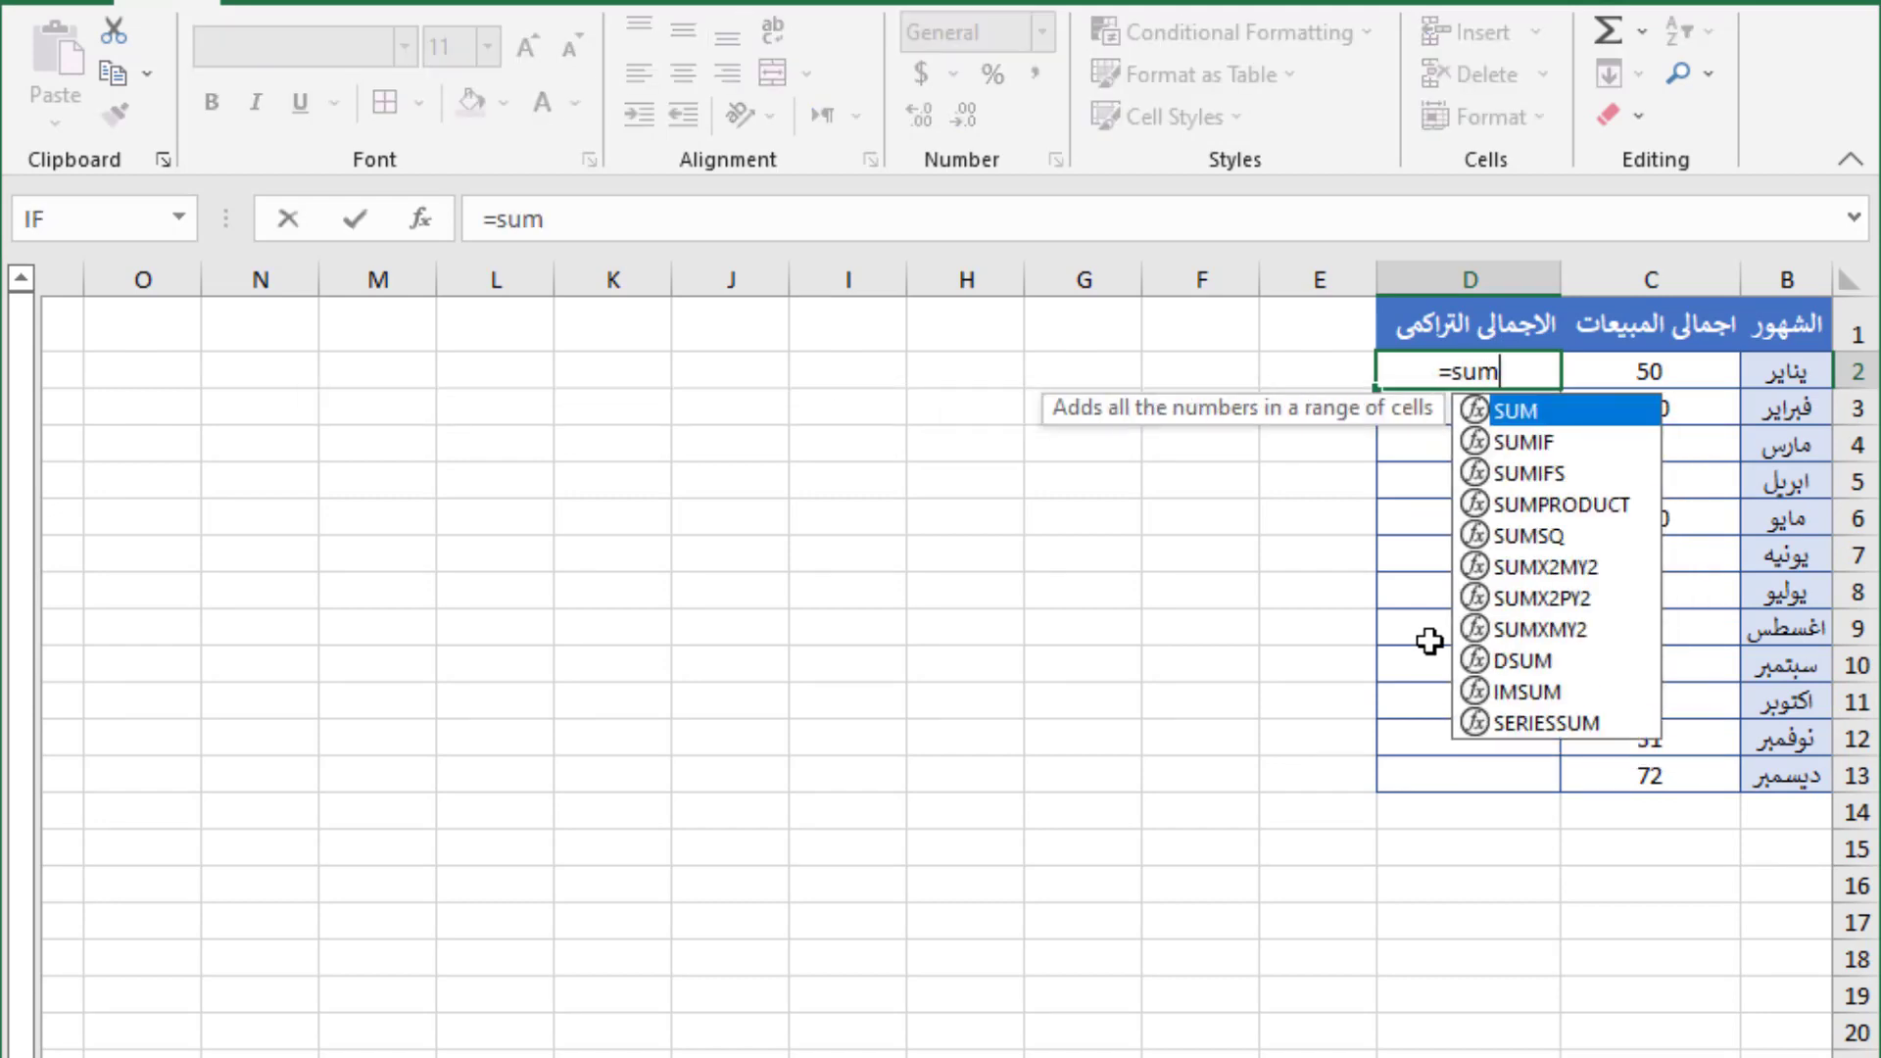
double_click(1528, 410)
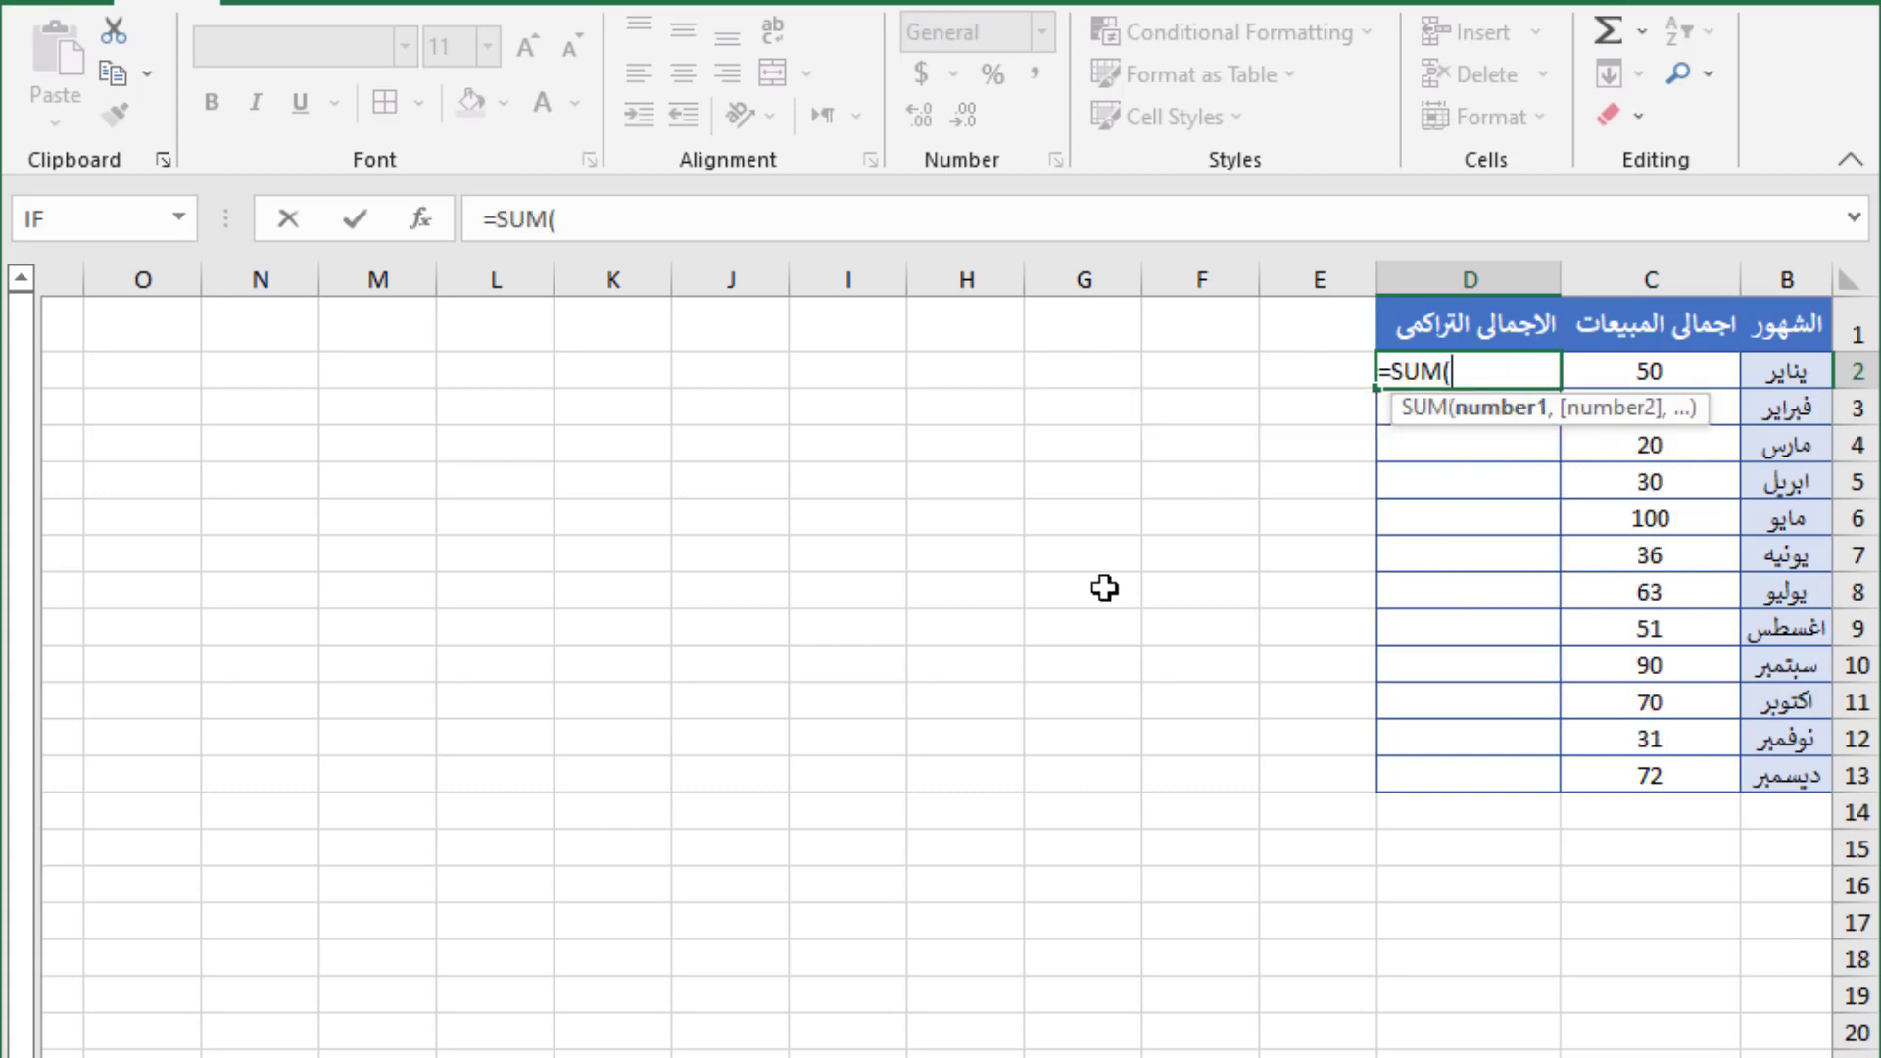
left_click(1679, 374)
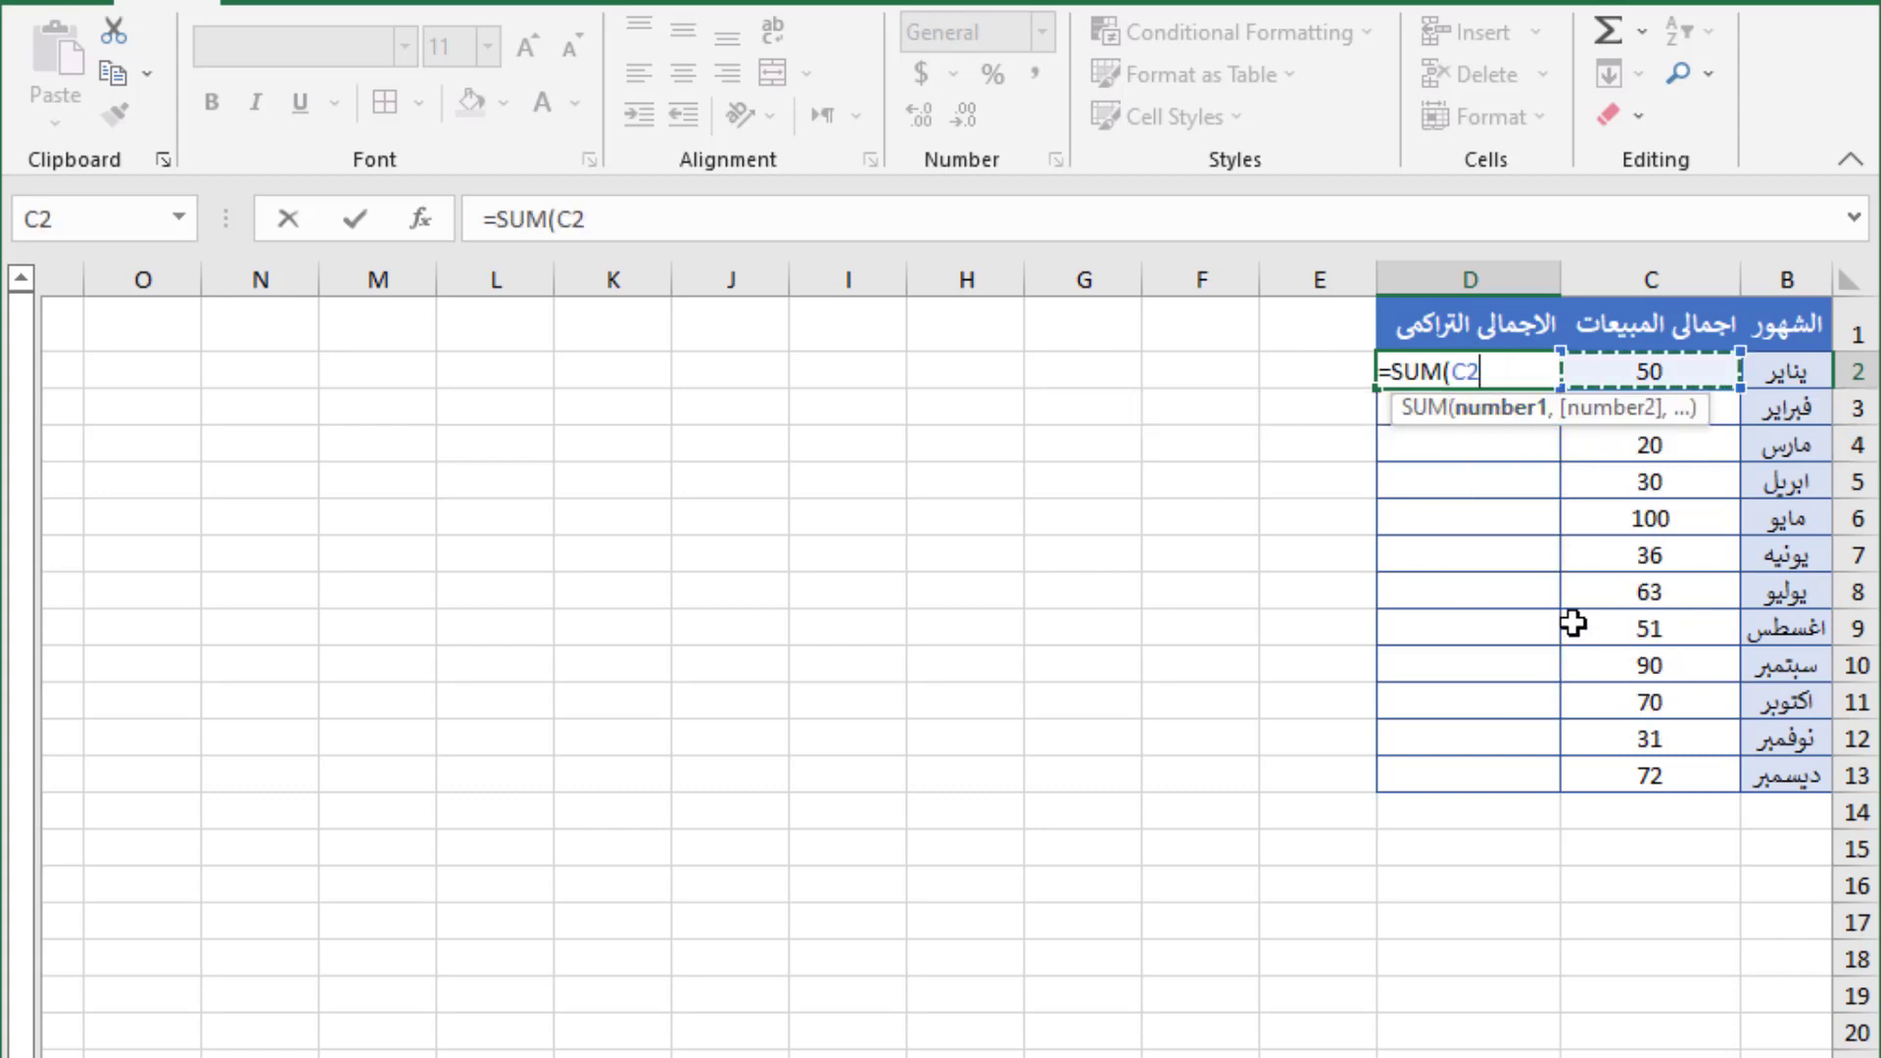
key("shift+semicolon")
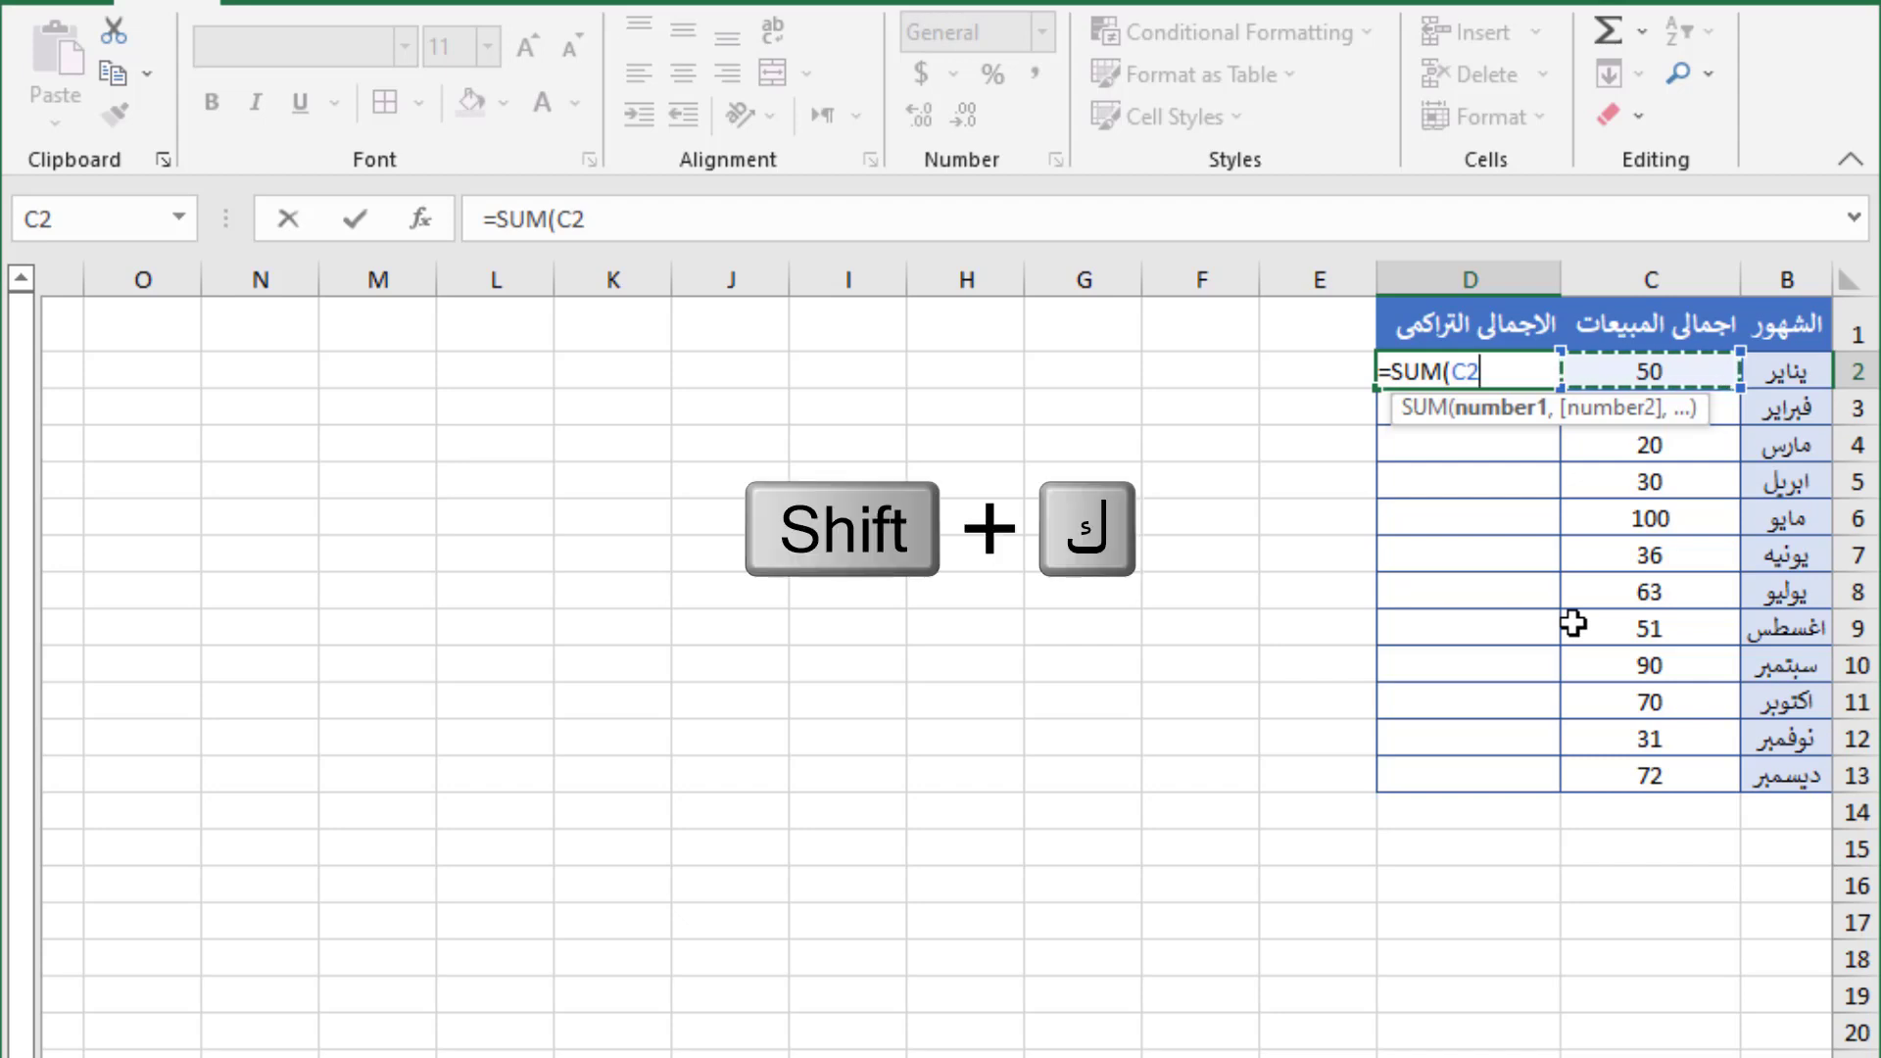
type(":")
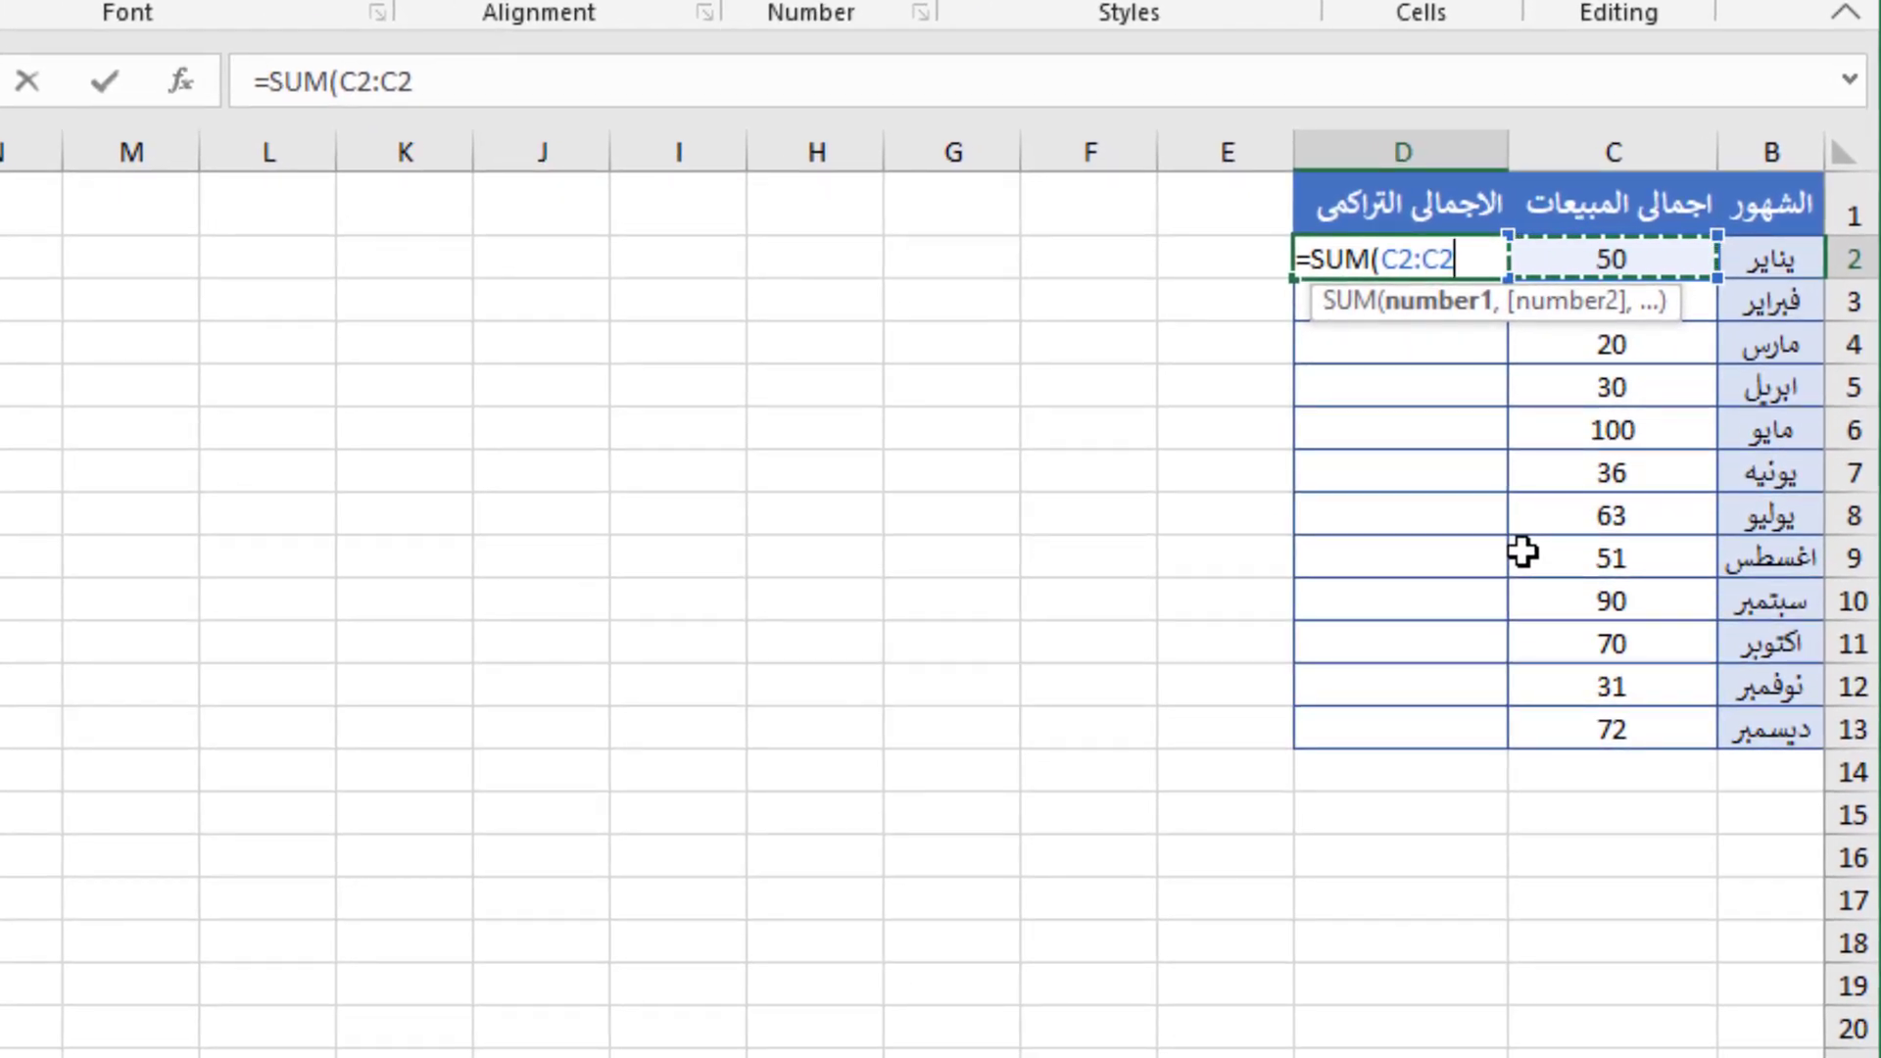
type(")")
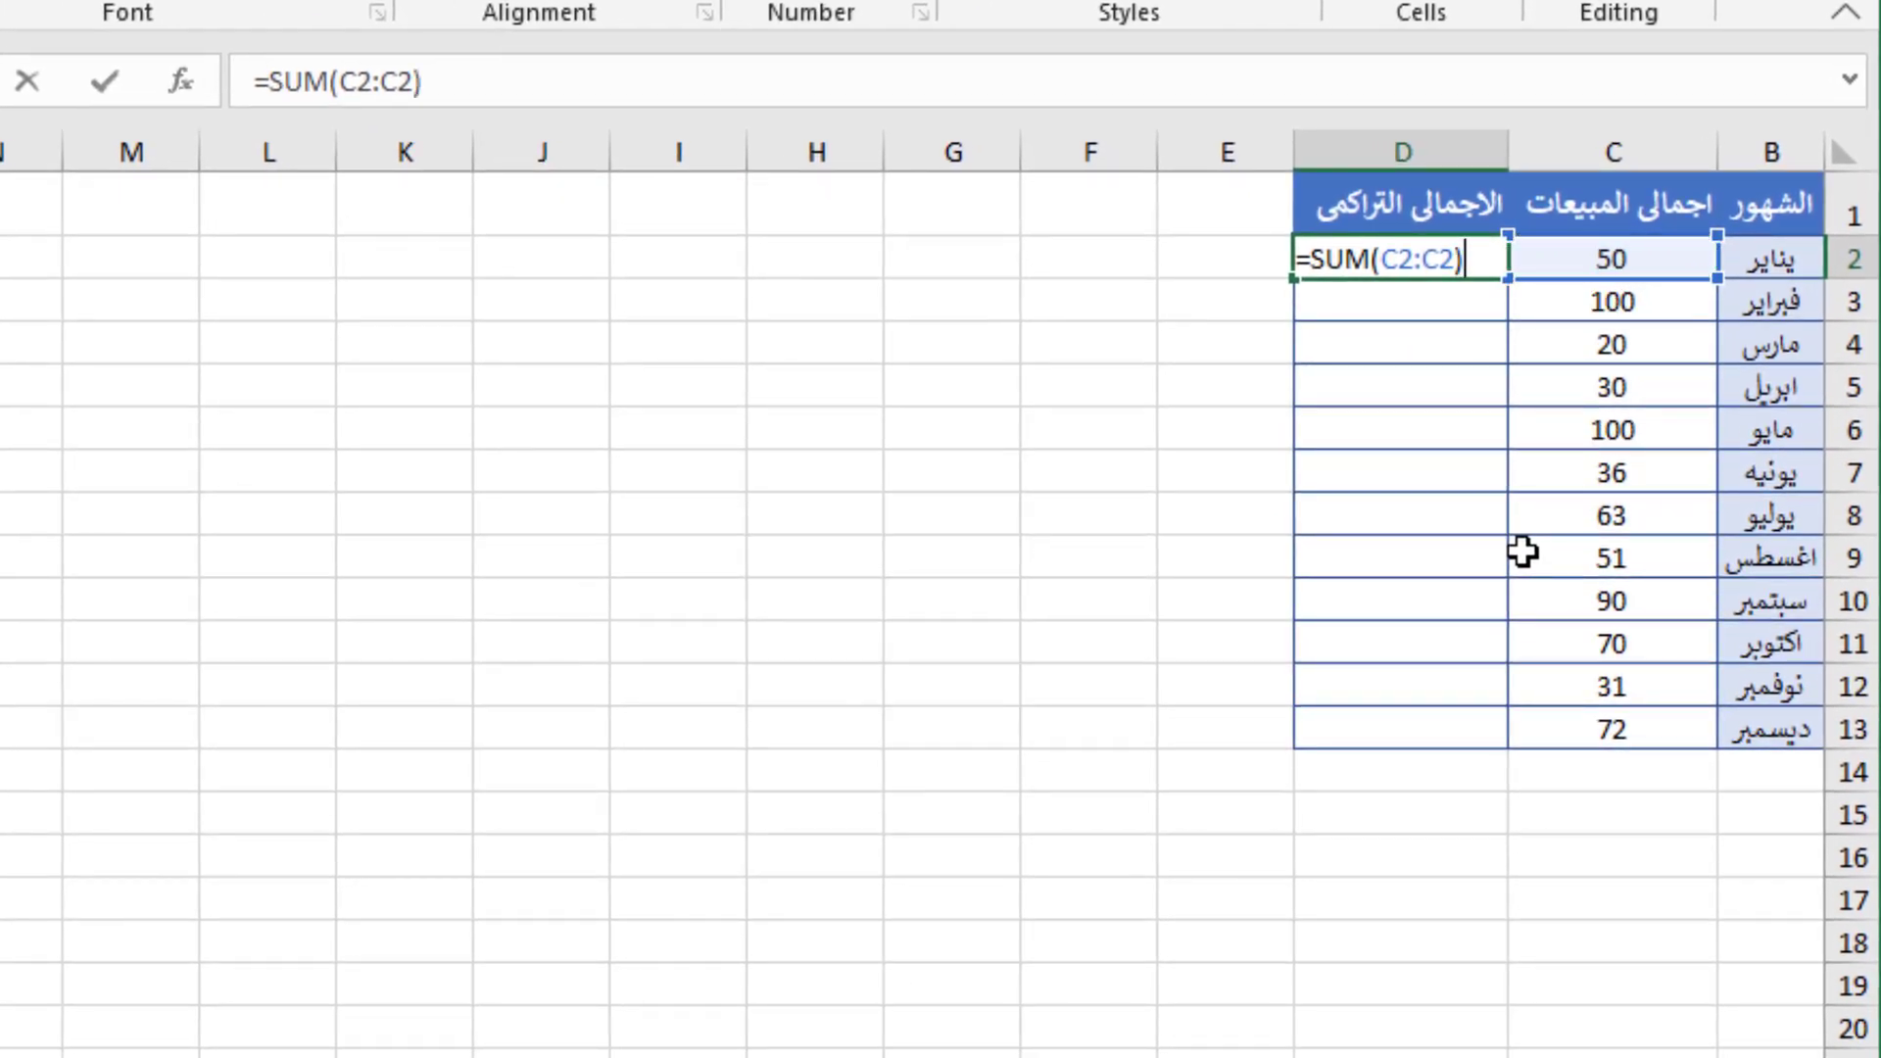
- Make the first reference in the D2 formula absolute so it reads =SUM($C$2:C2), and commit it
left_click(340, 78)
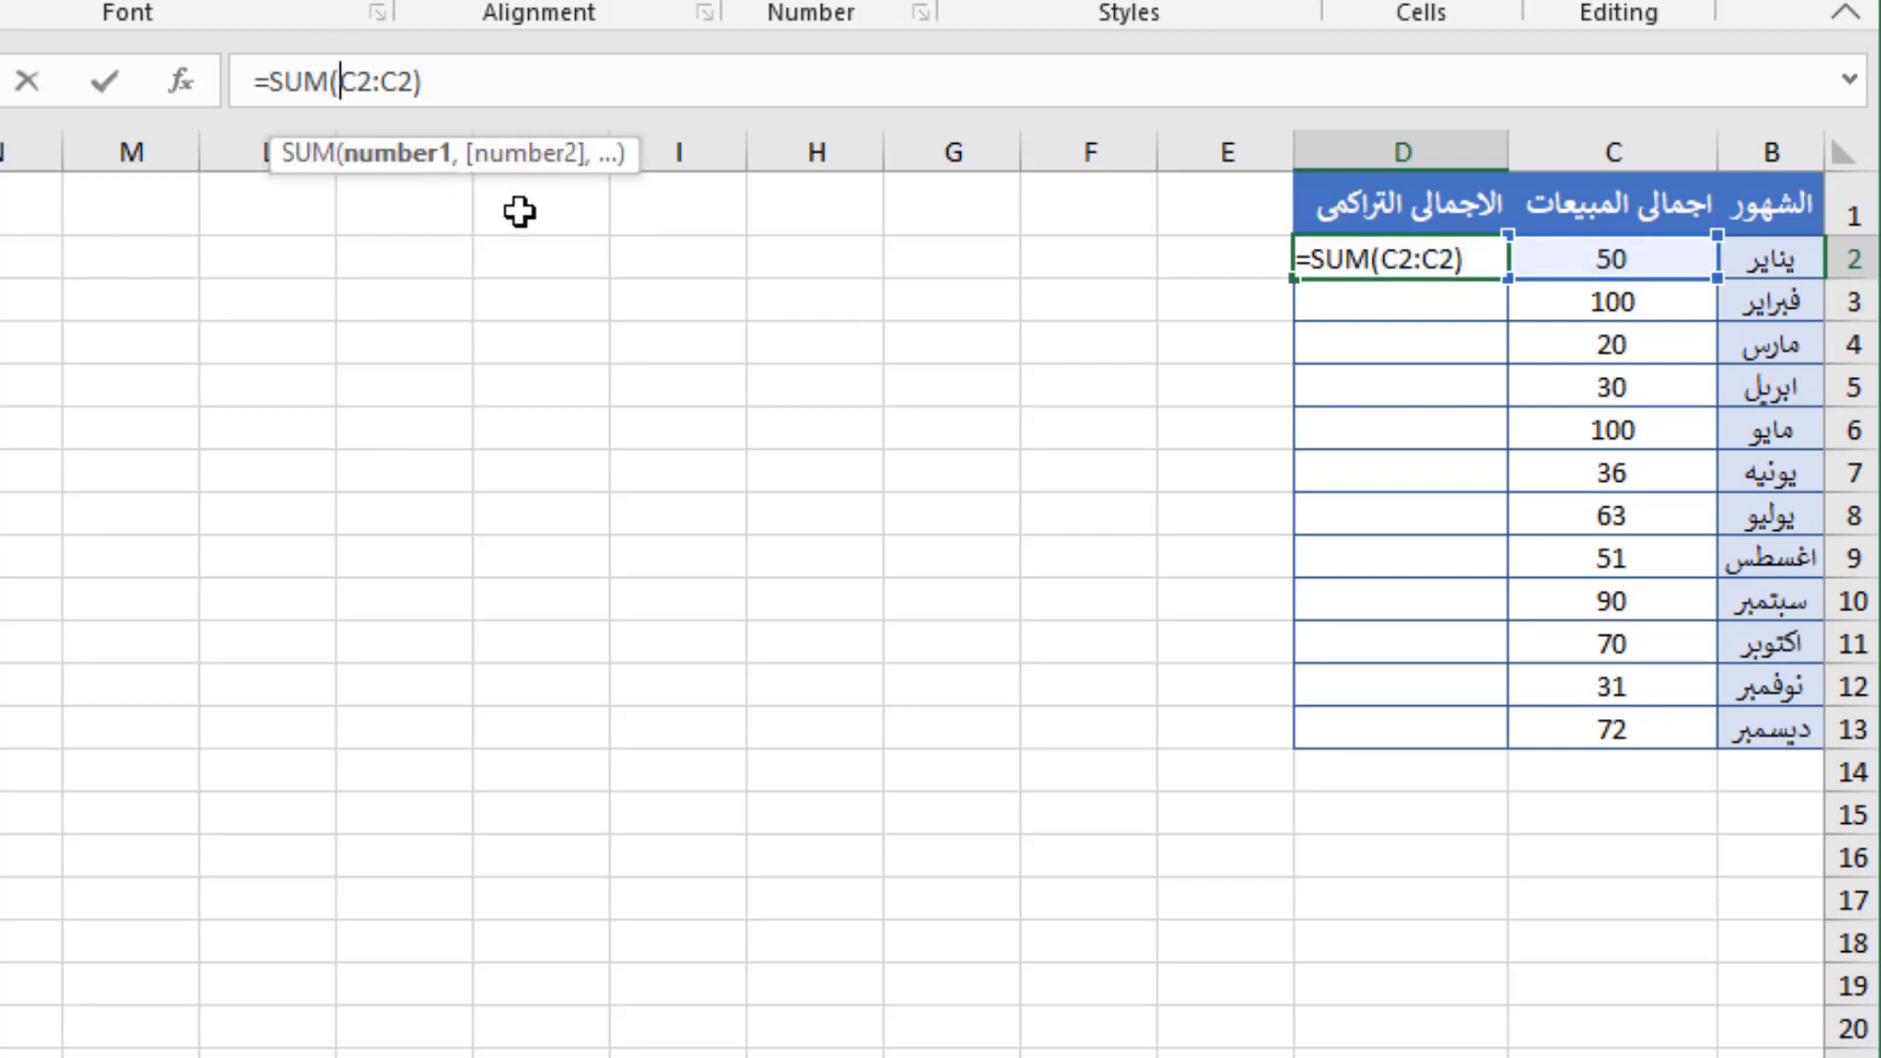
key("F4")
key("F4")
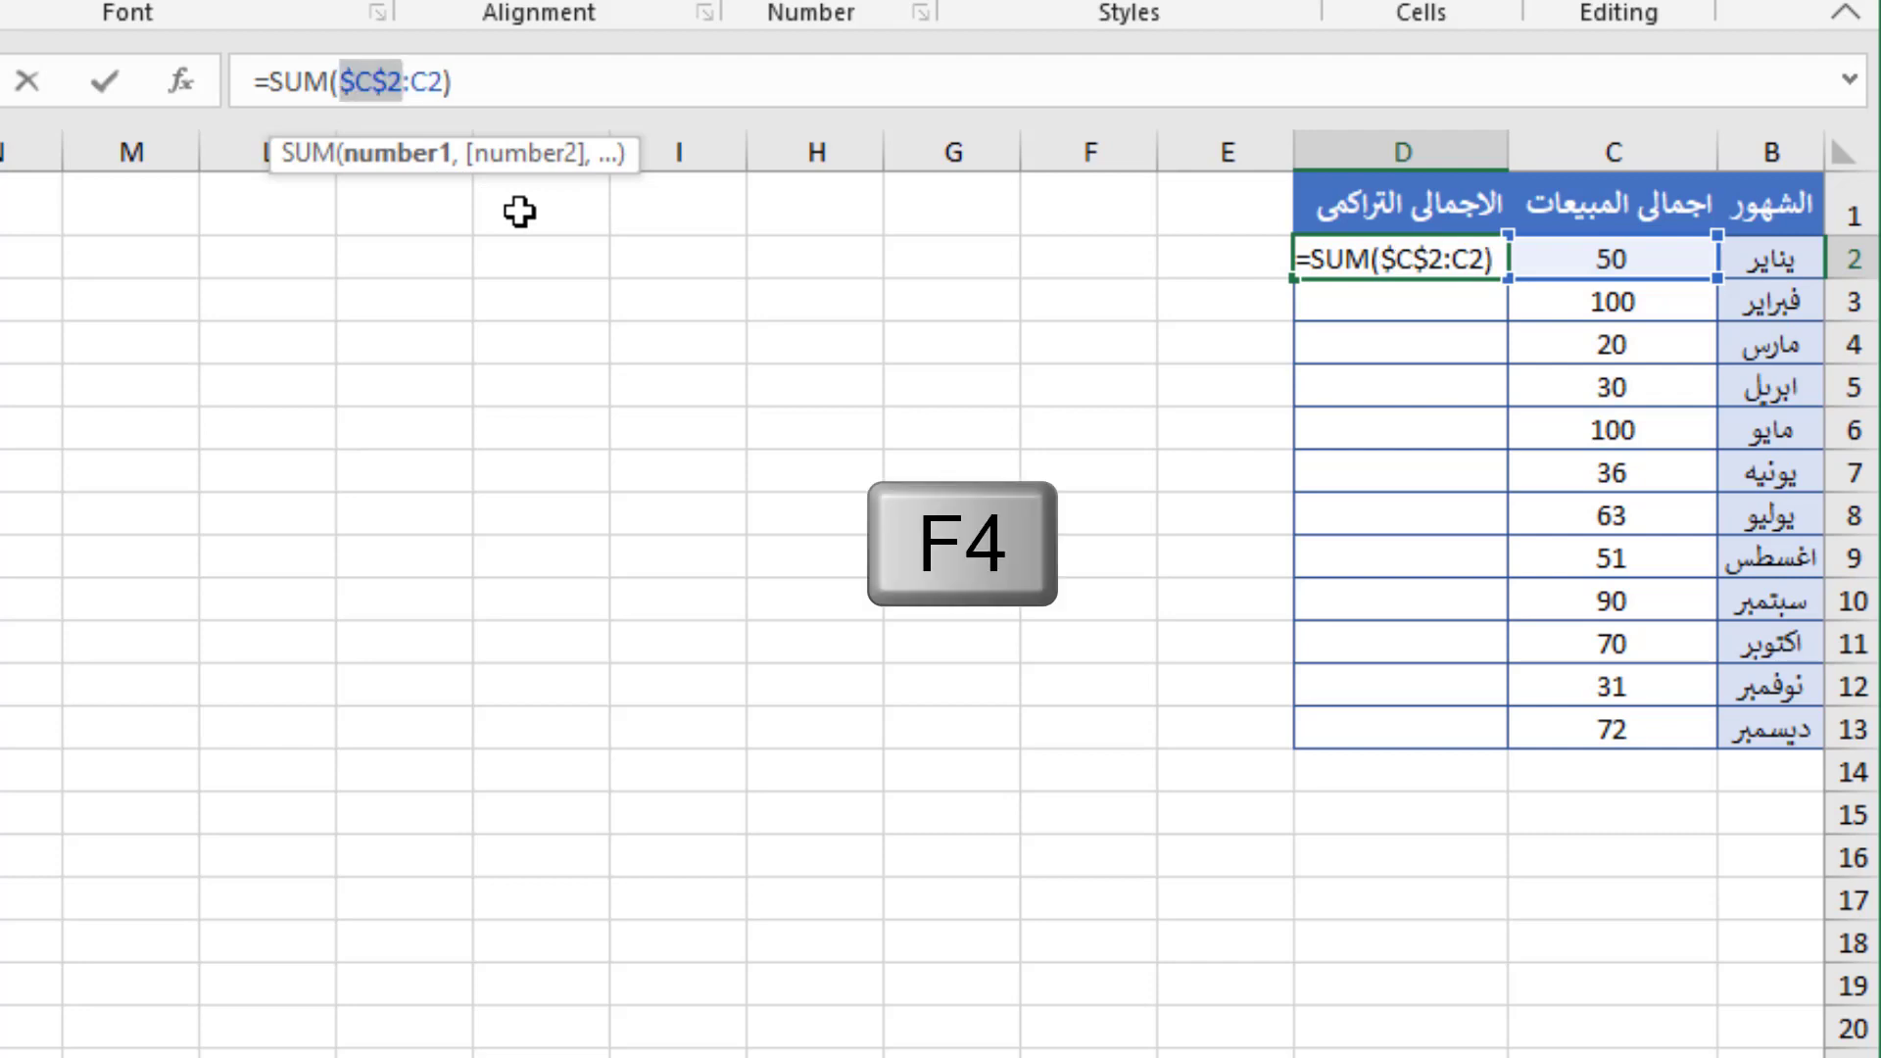
key("Return")
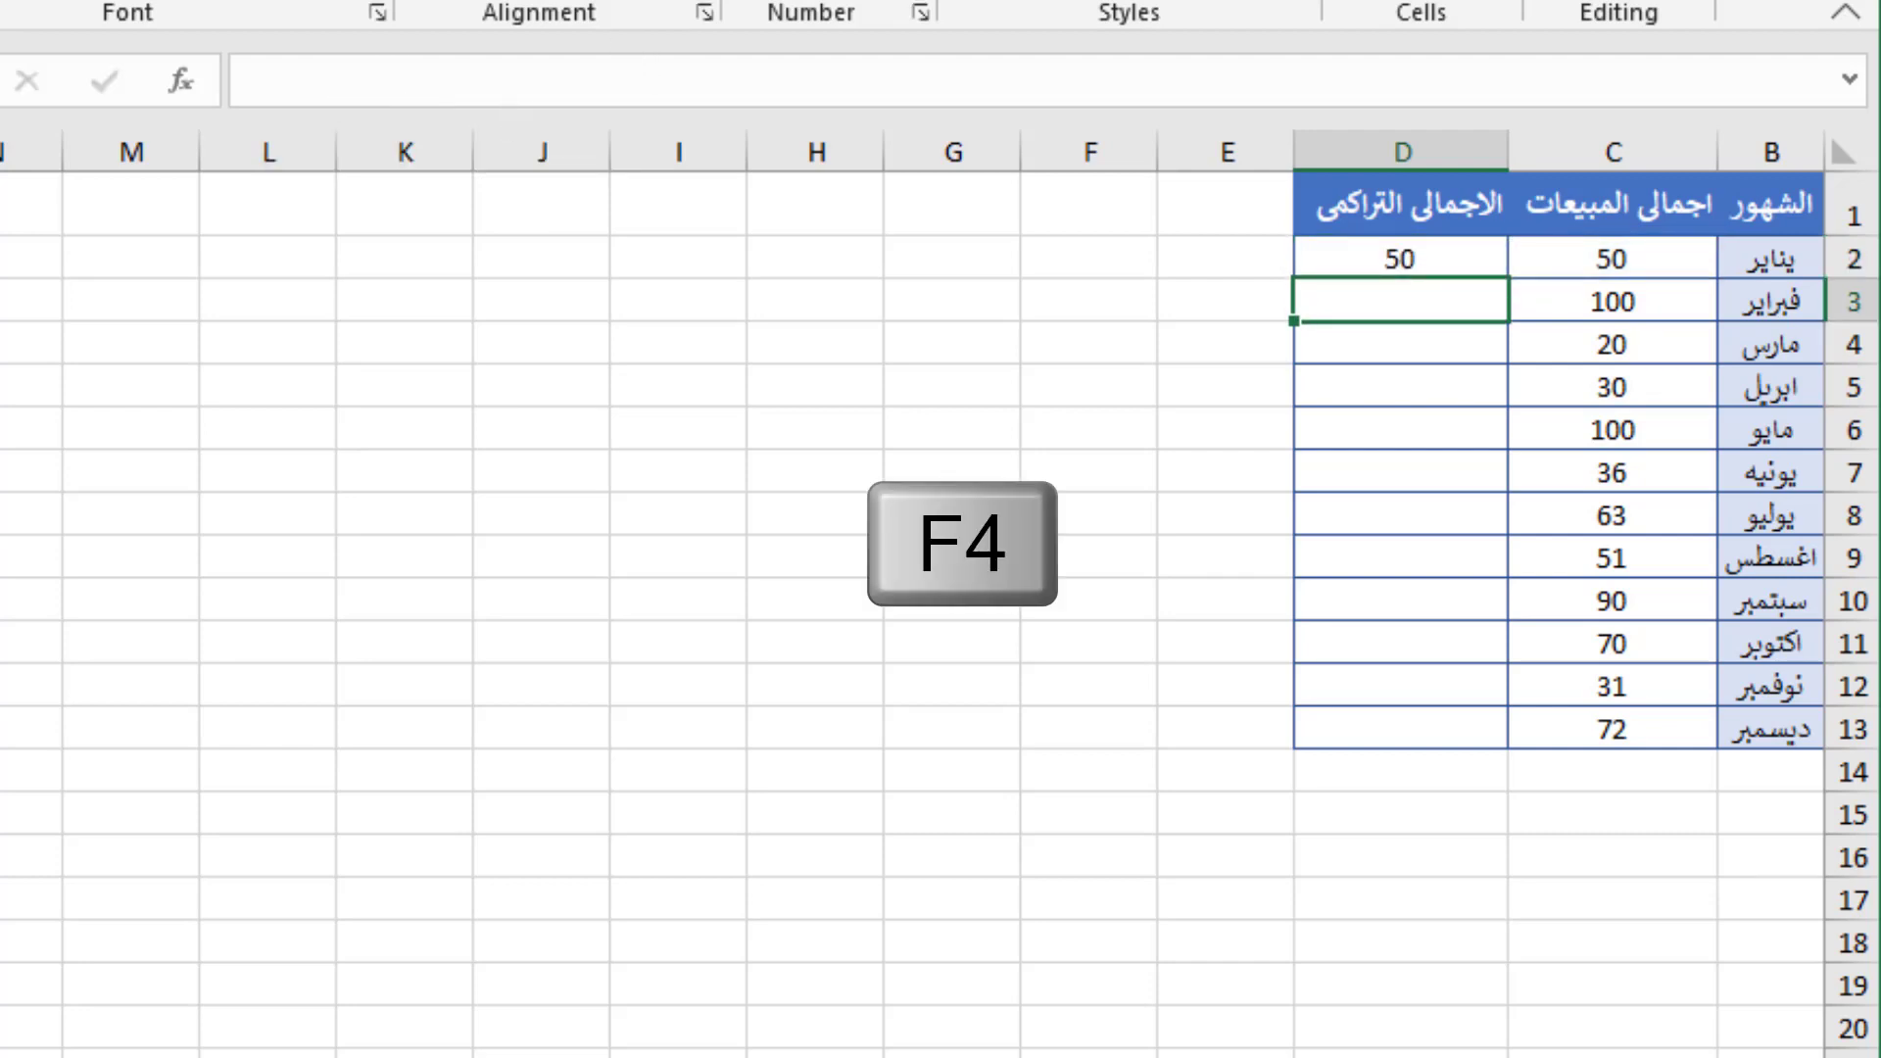
- Fill the cumulative total formula from D2 down through D13
left_click(1344, 265)
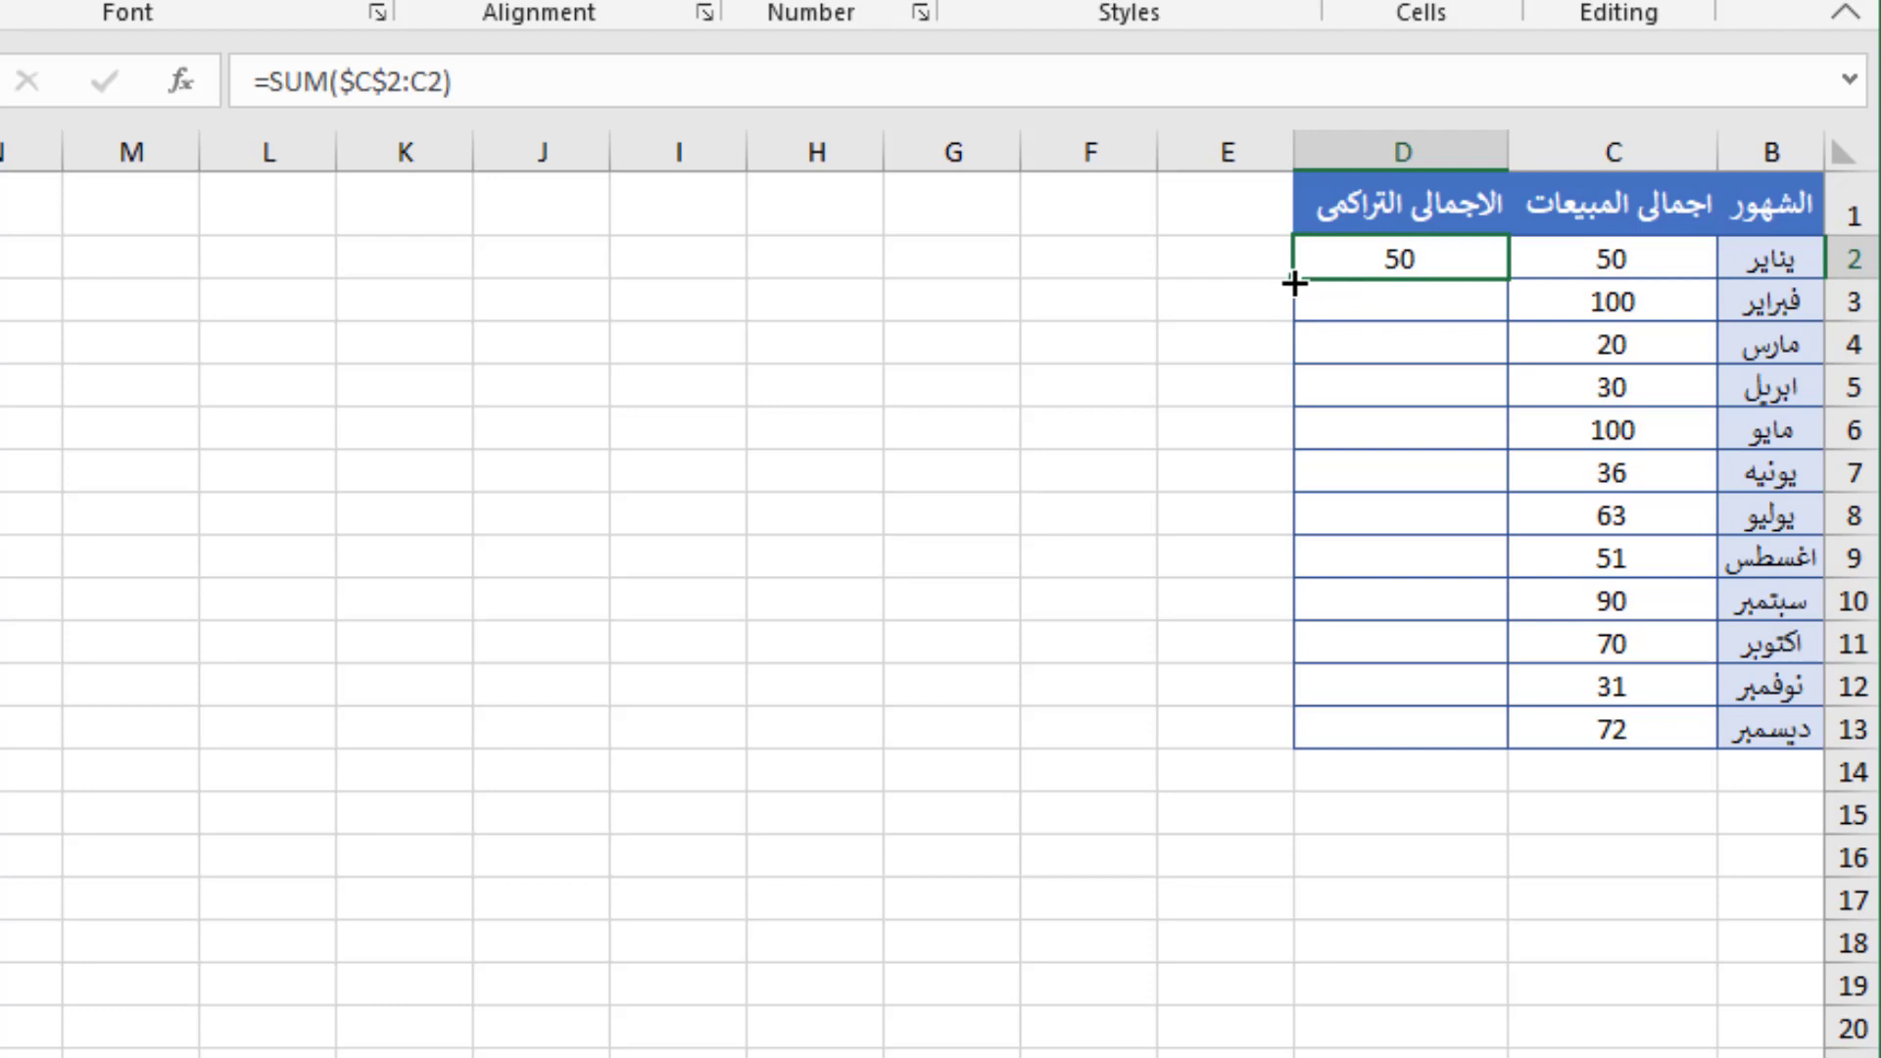
double_click(1294, 283)
left_click(950, 641)
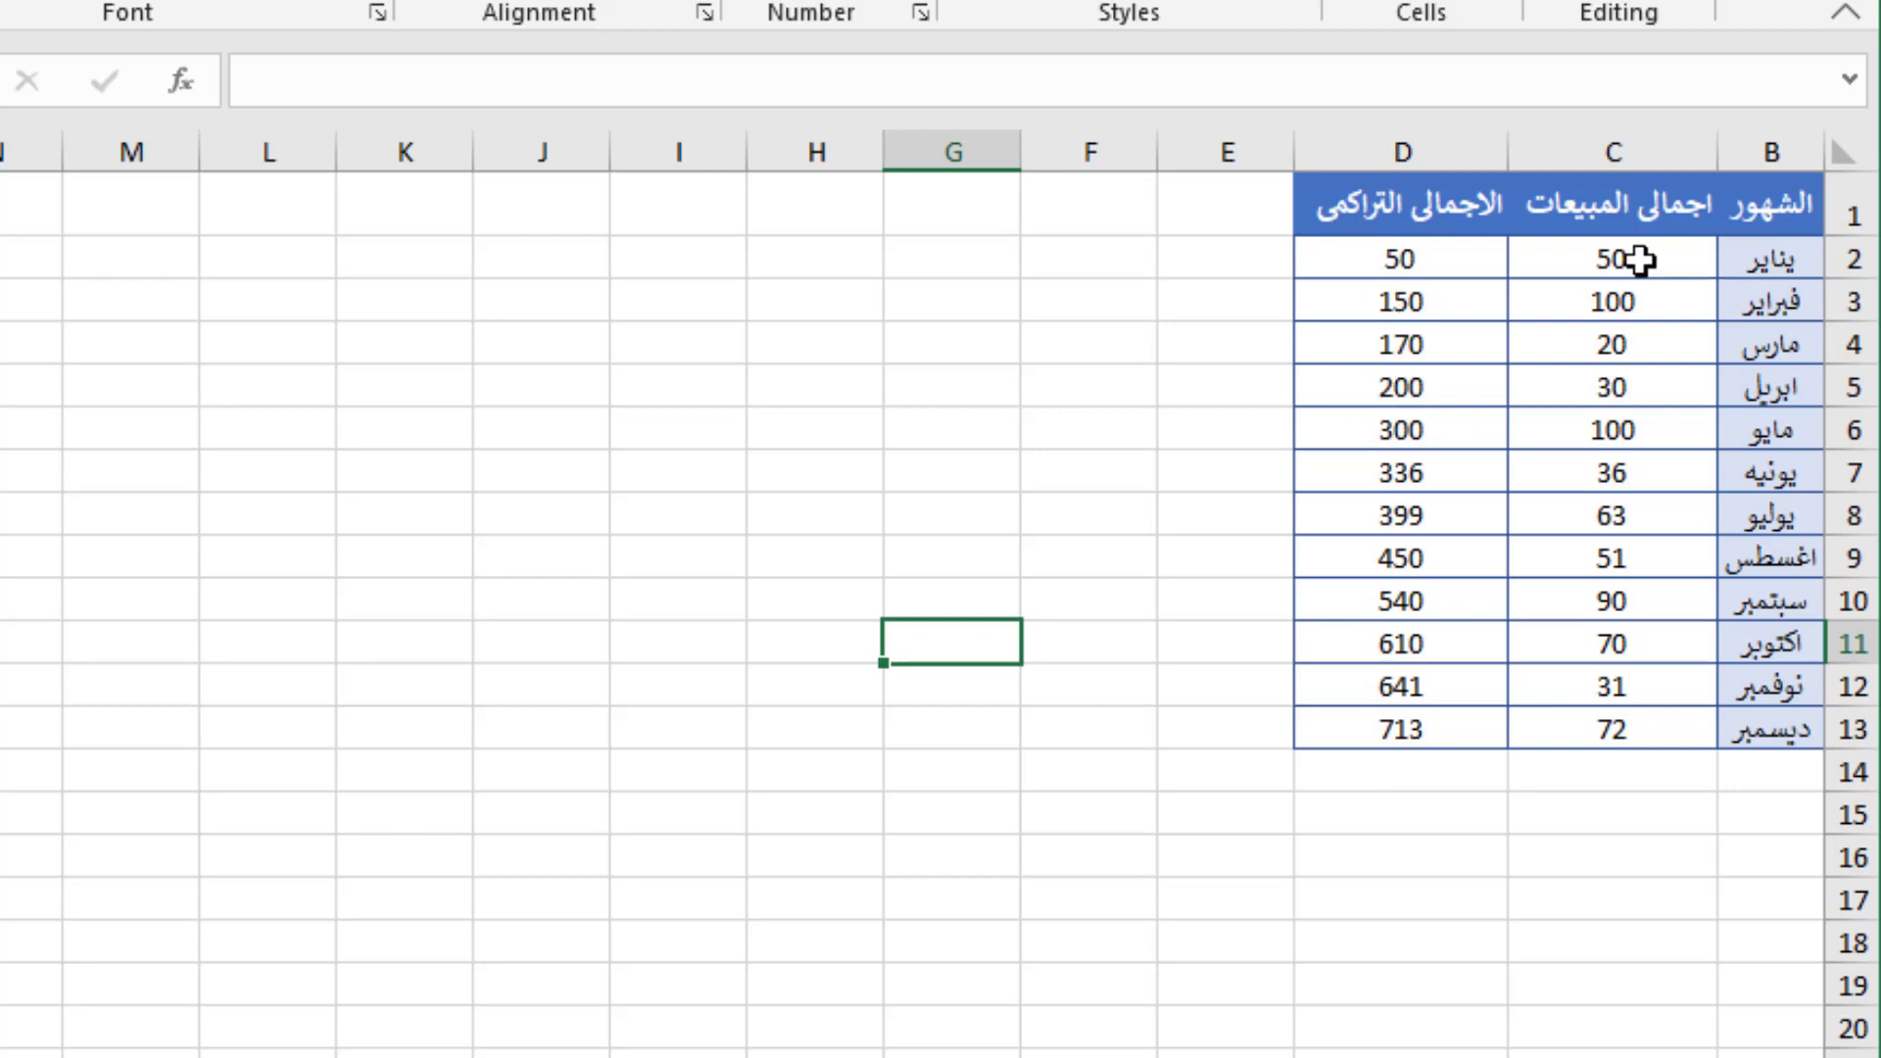
- Check the cumulative total formulas in column D against the monthly sales in column C, down to the December row
left_click(1600, 268)
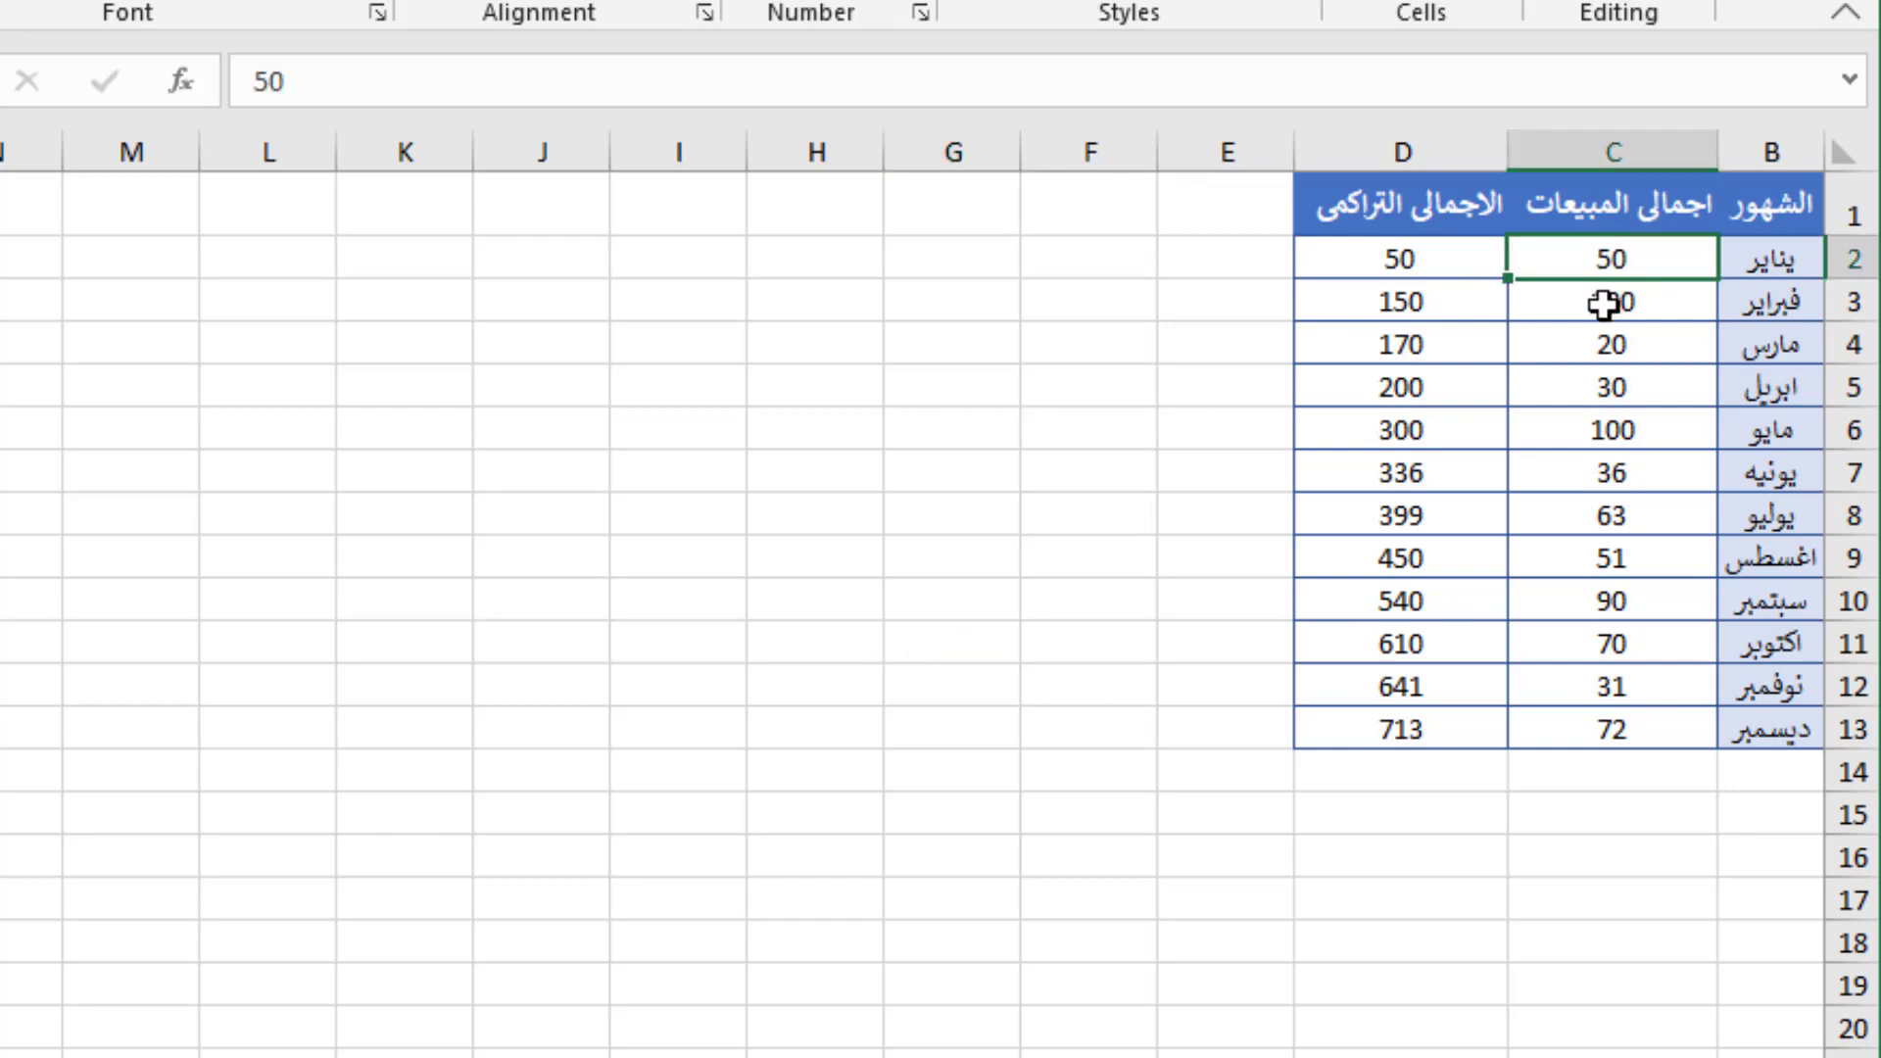
left_click(1600, 302)
left_click(1369, 310)
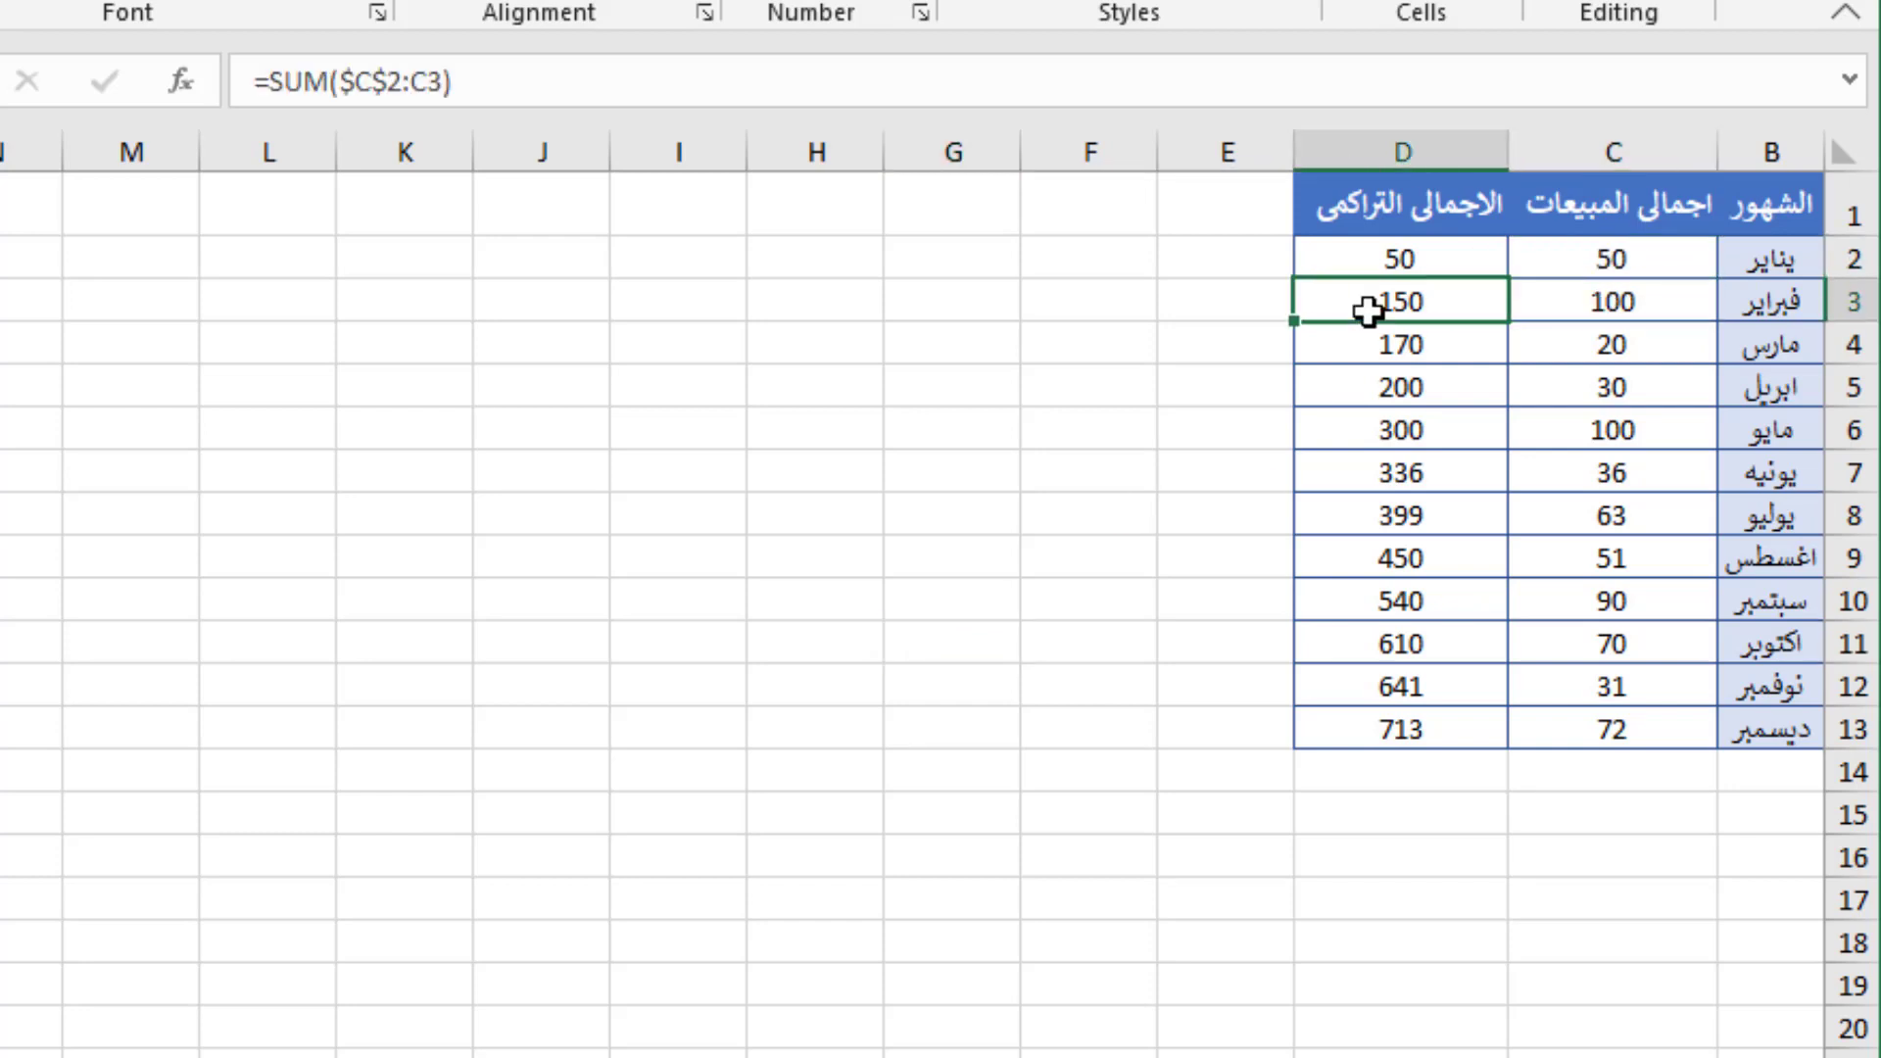
left_click(1604, 344)
left_click(1425, 353)
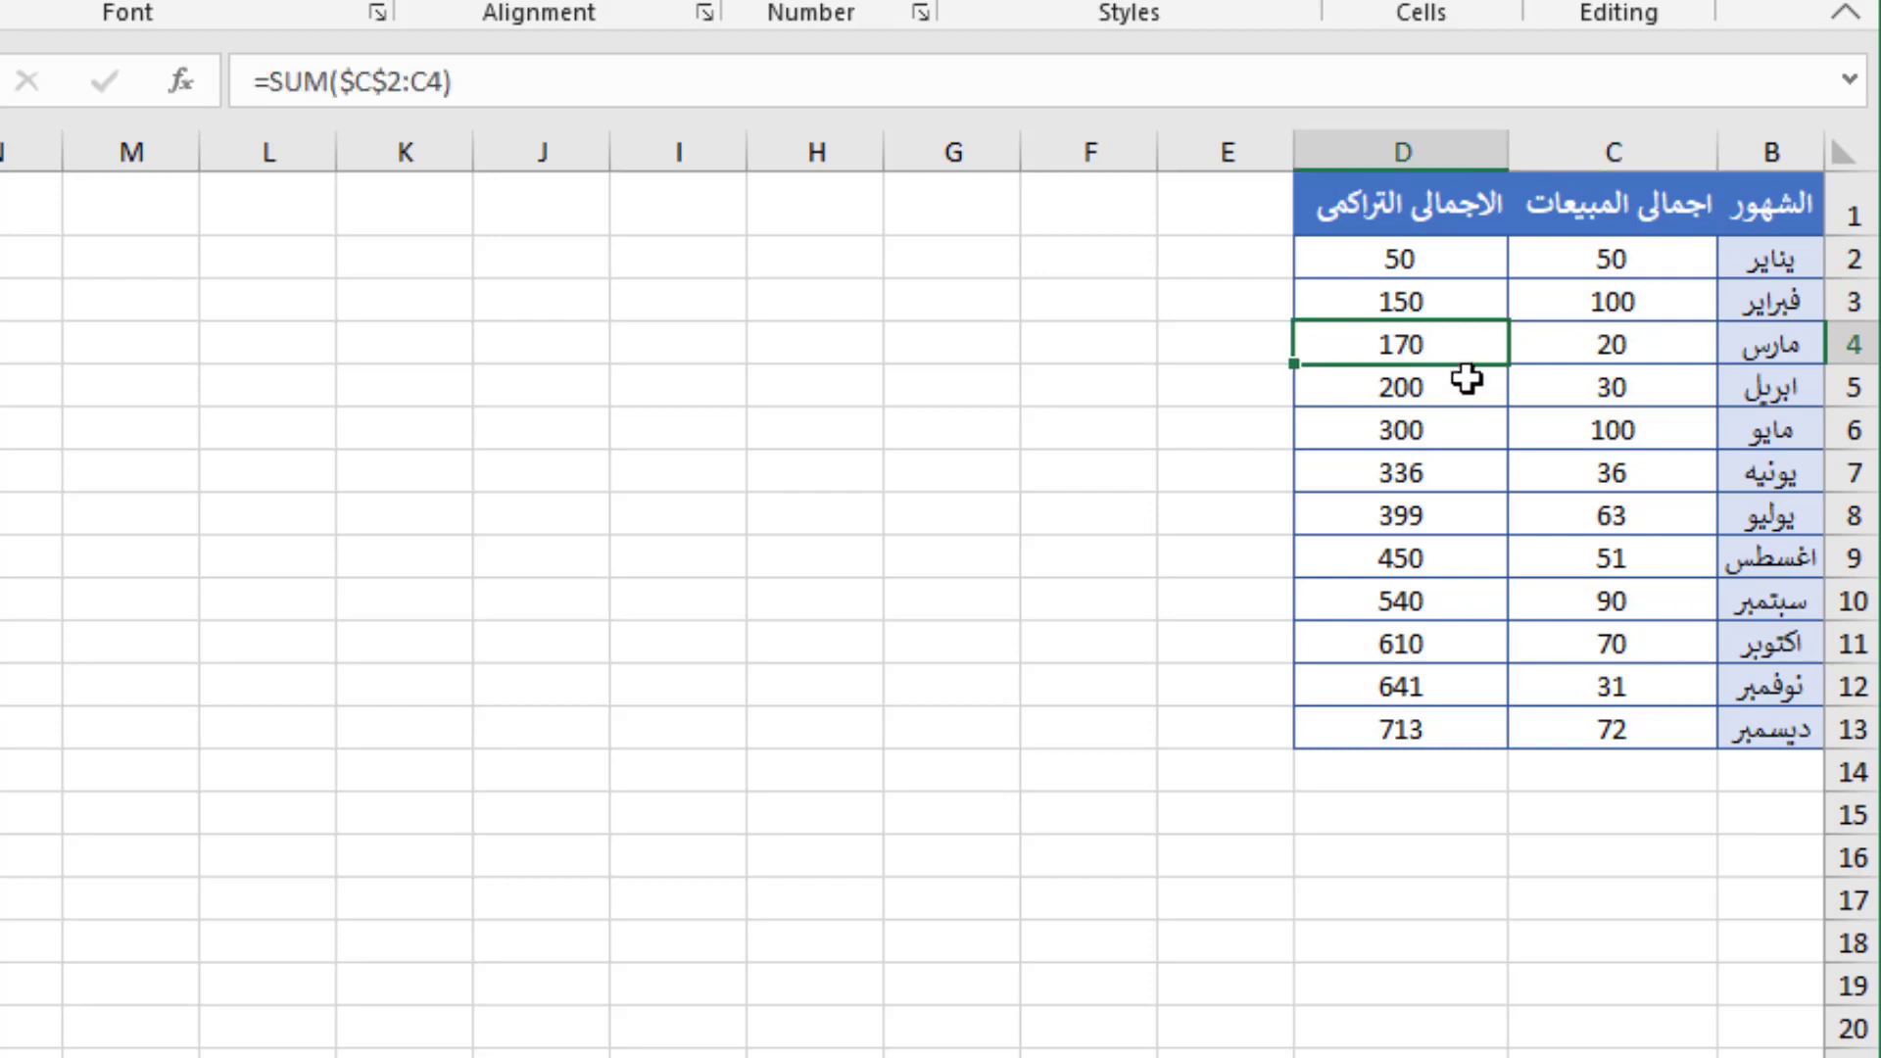
left_click(1550, 393)
left_click(1415, 387)
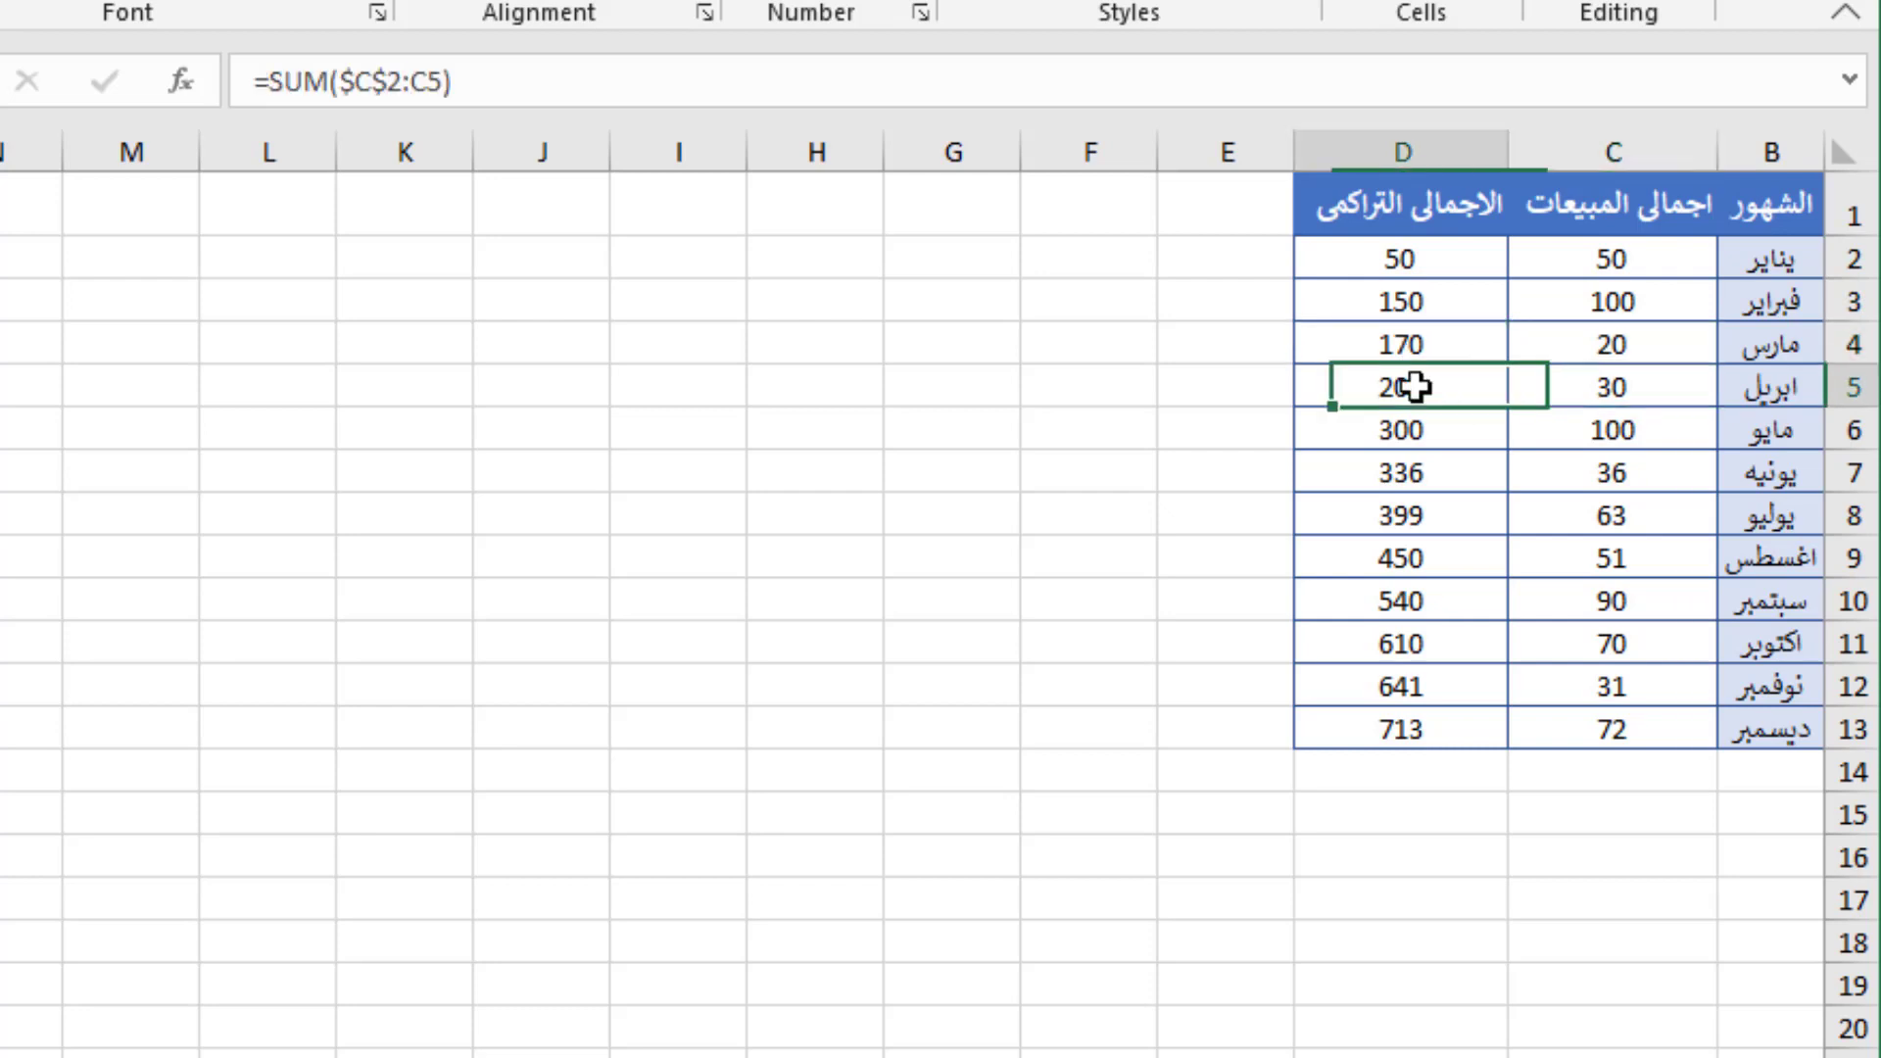
left_click(1376, 737)
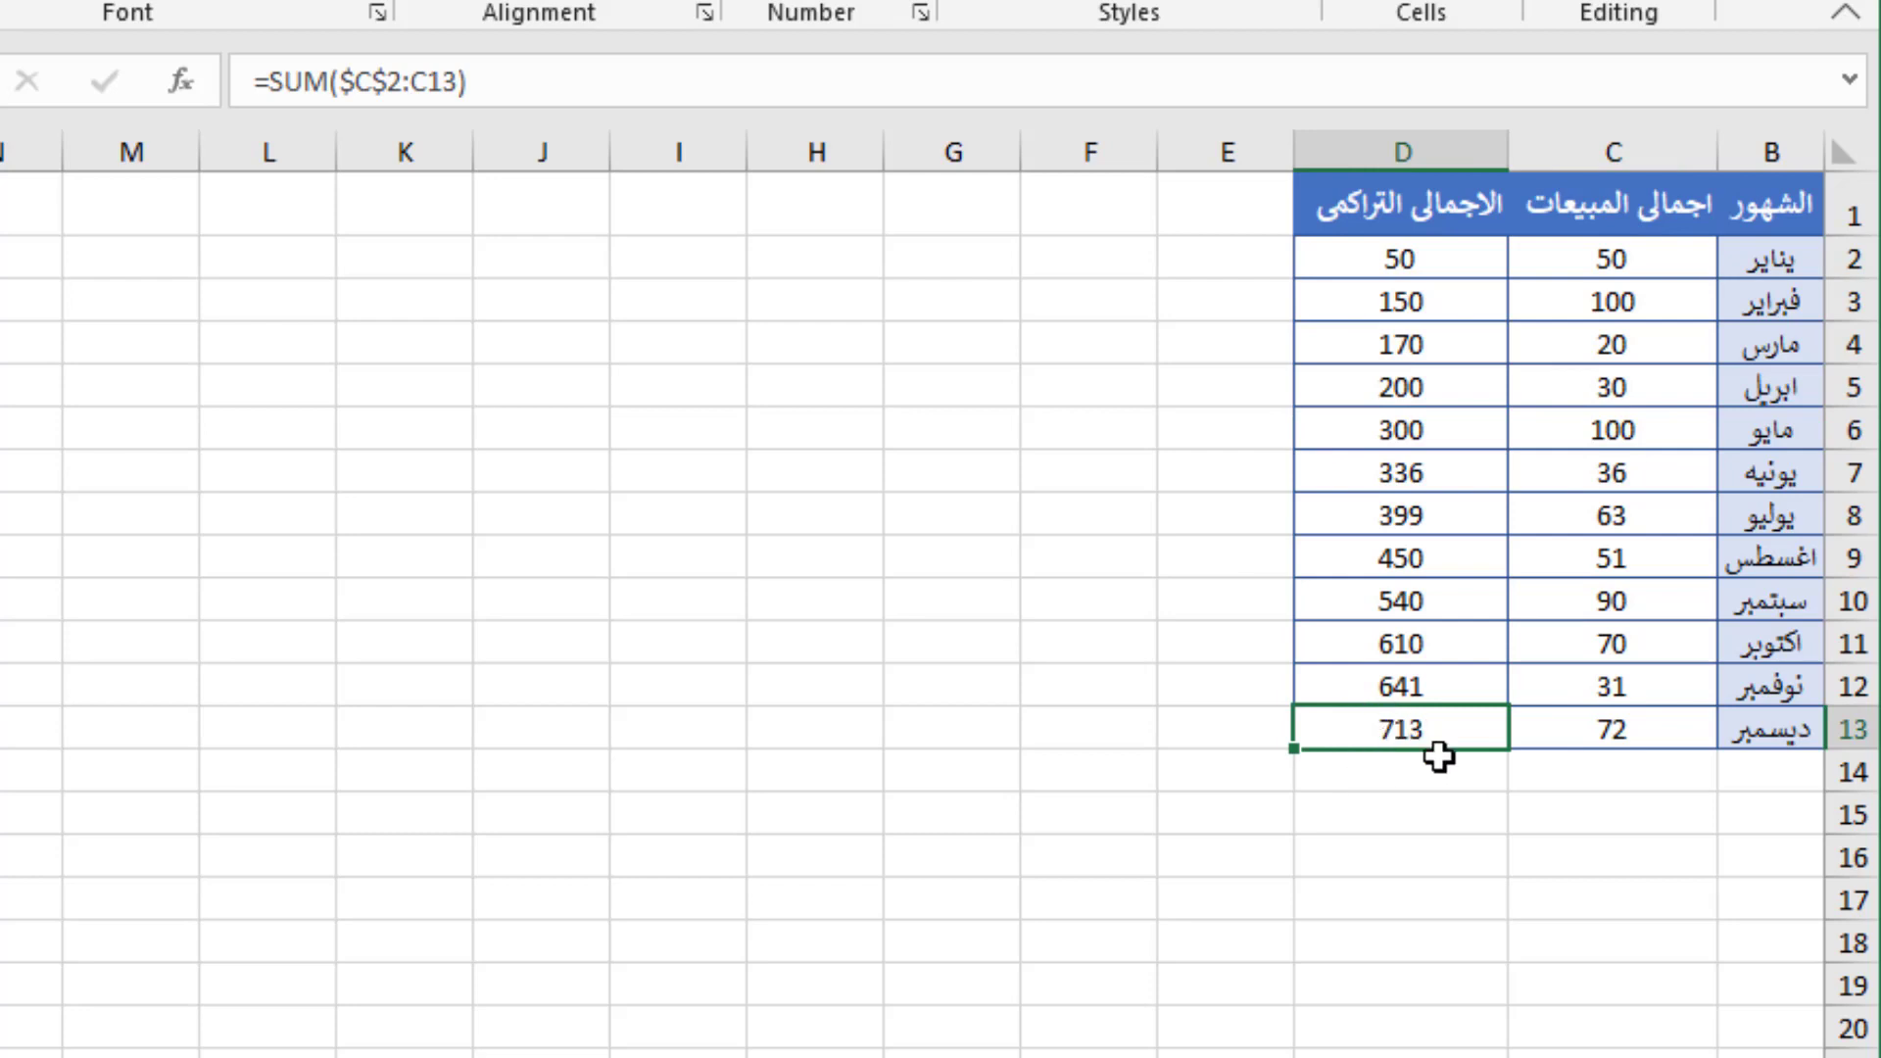
- Sum the monthly sales C2:C13 in cell C14 with AutoSum
left_click_drag(1659, 261, 1598, 784)
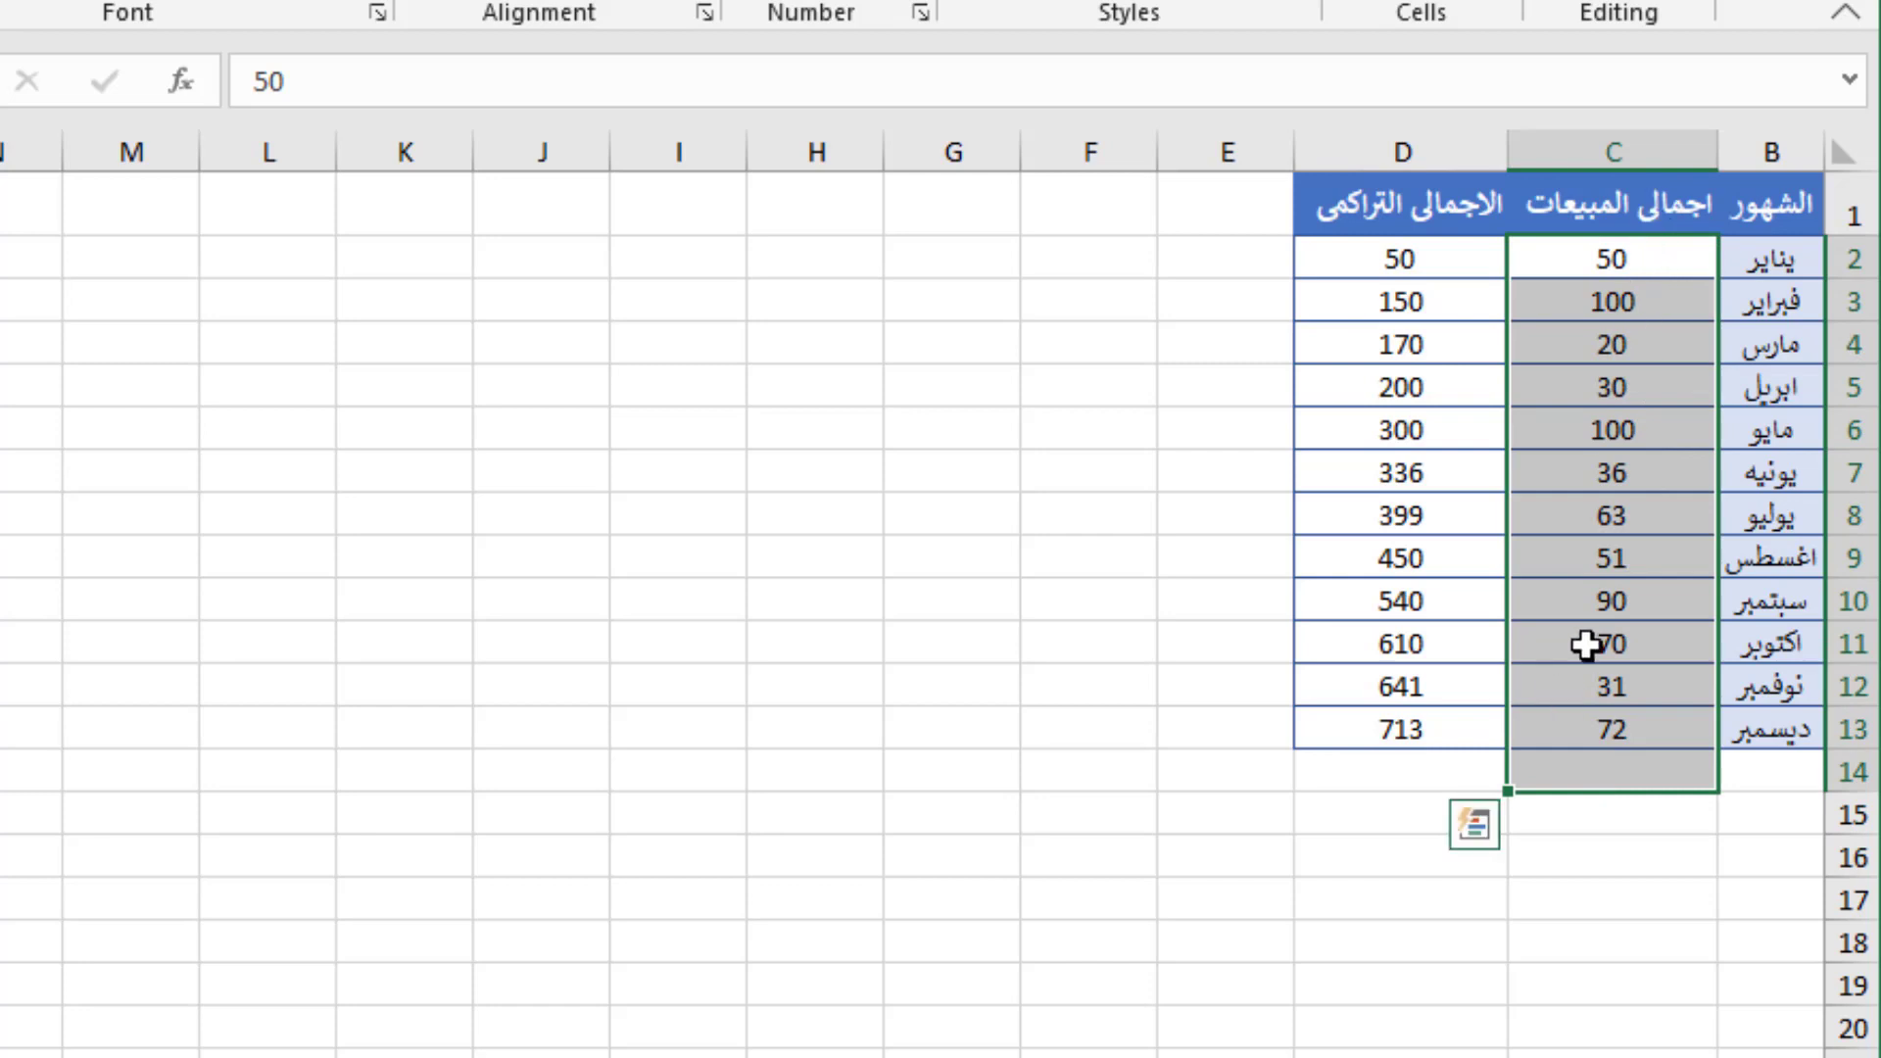
key("alt+equal")
left_click(1679, 773)
left_click(1567, 857)
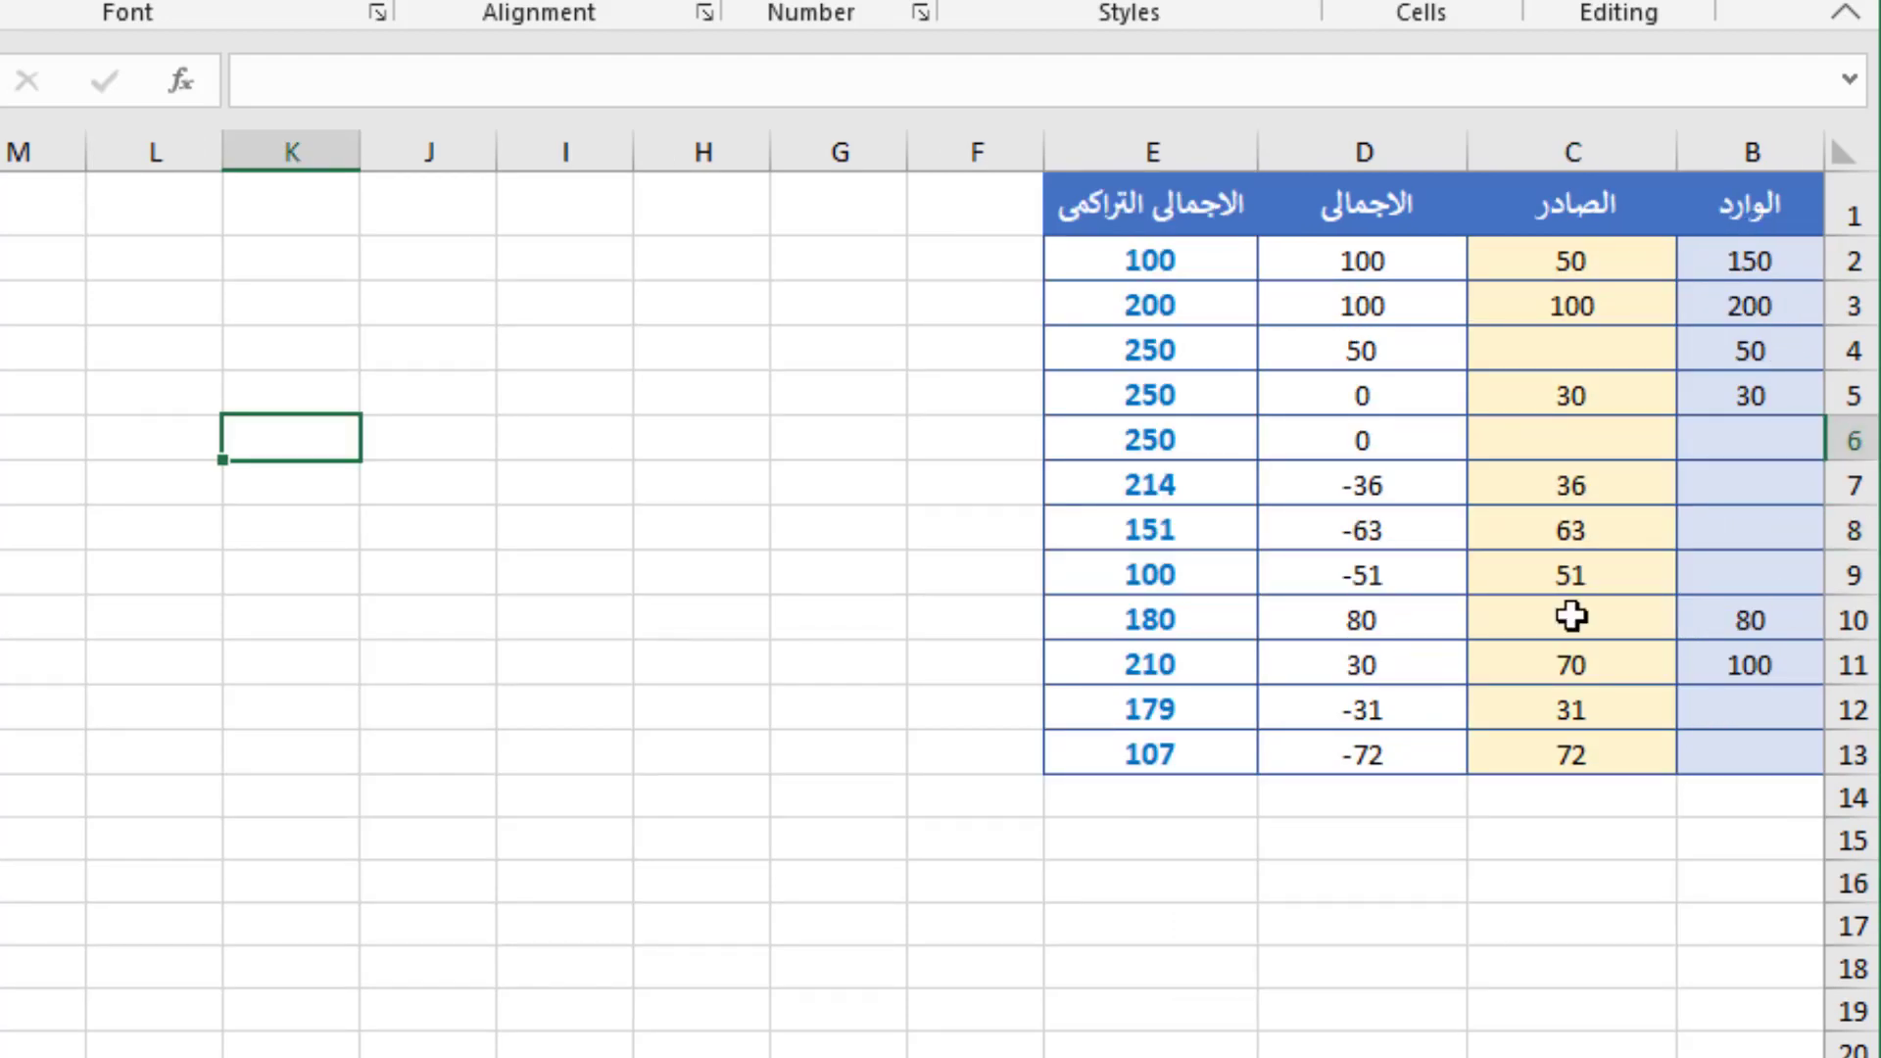
- Clear the الاجمالى and الاجمالى التراكمى values in D2:E13 on the incoming and outgoing sheet
left_click(1343, 257)
key("ctrl+shift+Down")
key("ctrl+shift+Left")
key("Delete")
- Enter the formula =B2-C2 in cell D2 to subtract outgoing from incoming in the الاجمالى column
left_click(1346, 260)
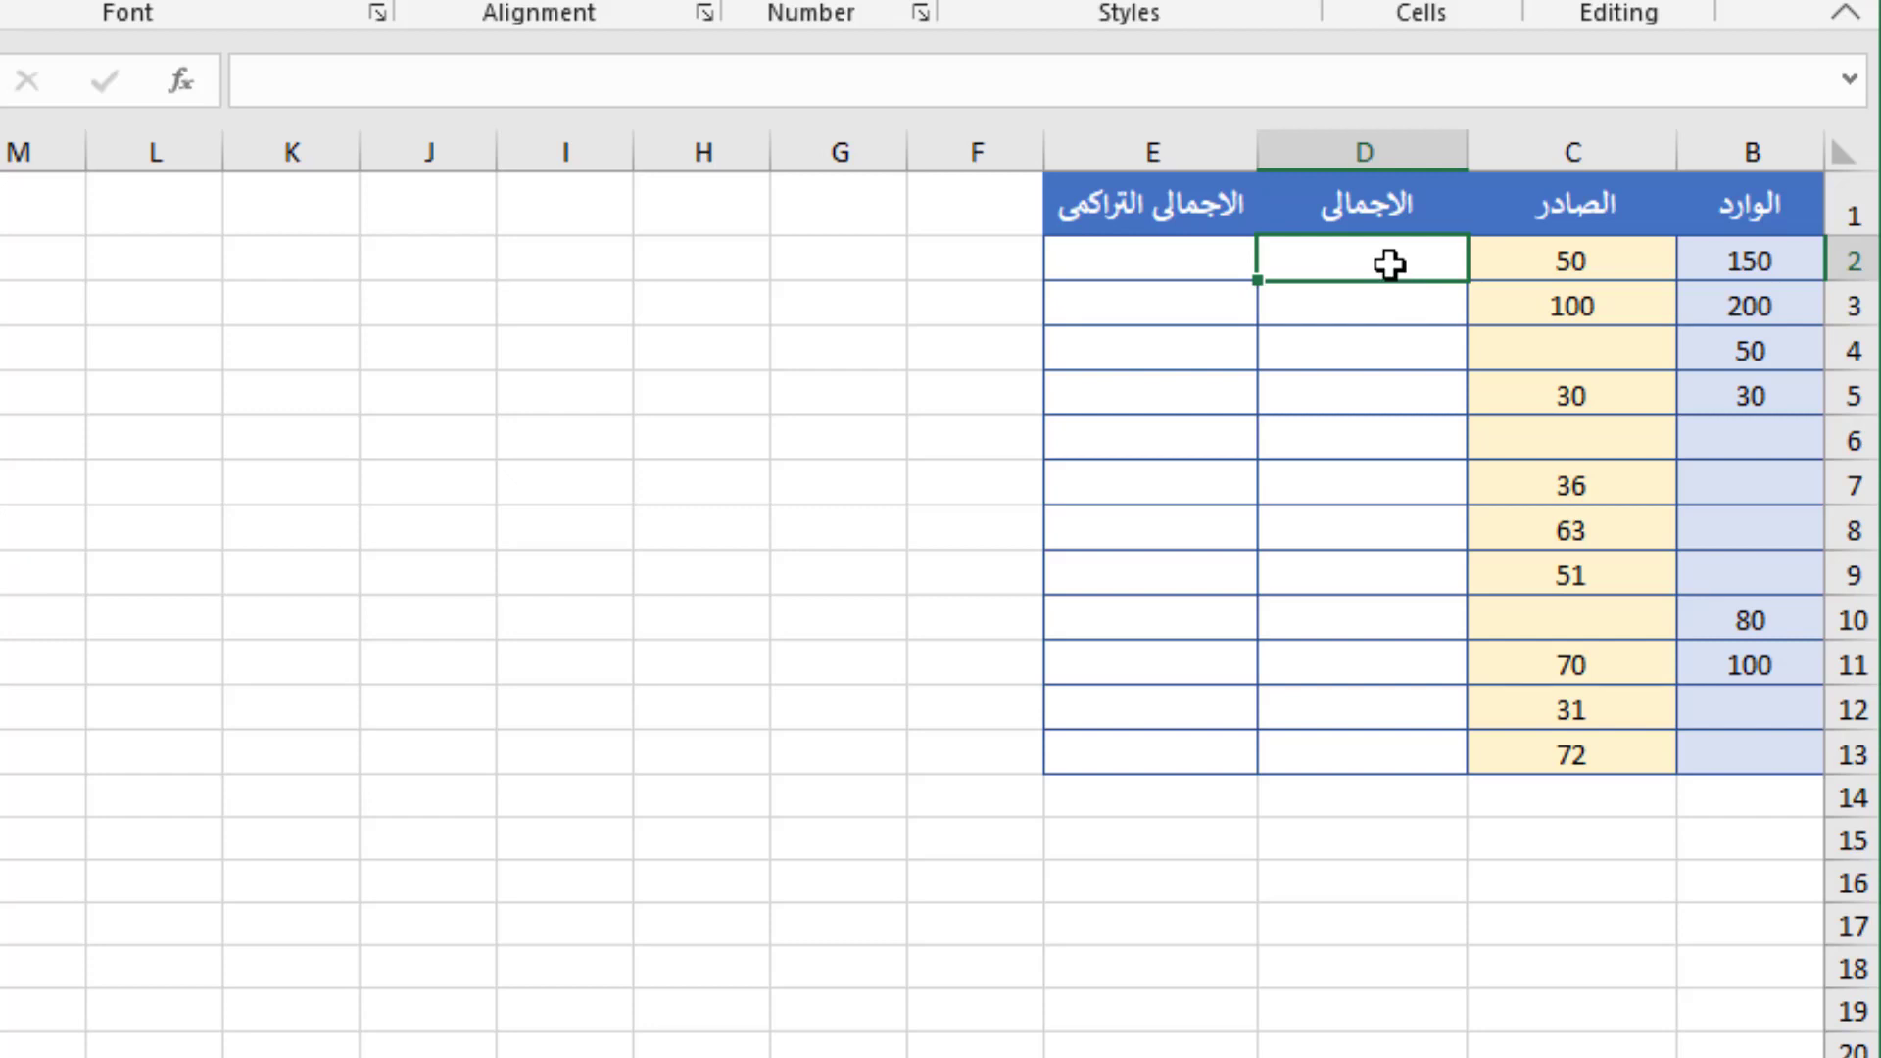
type("=")
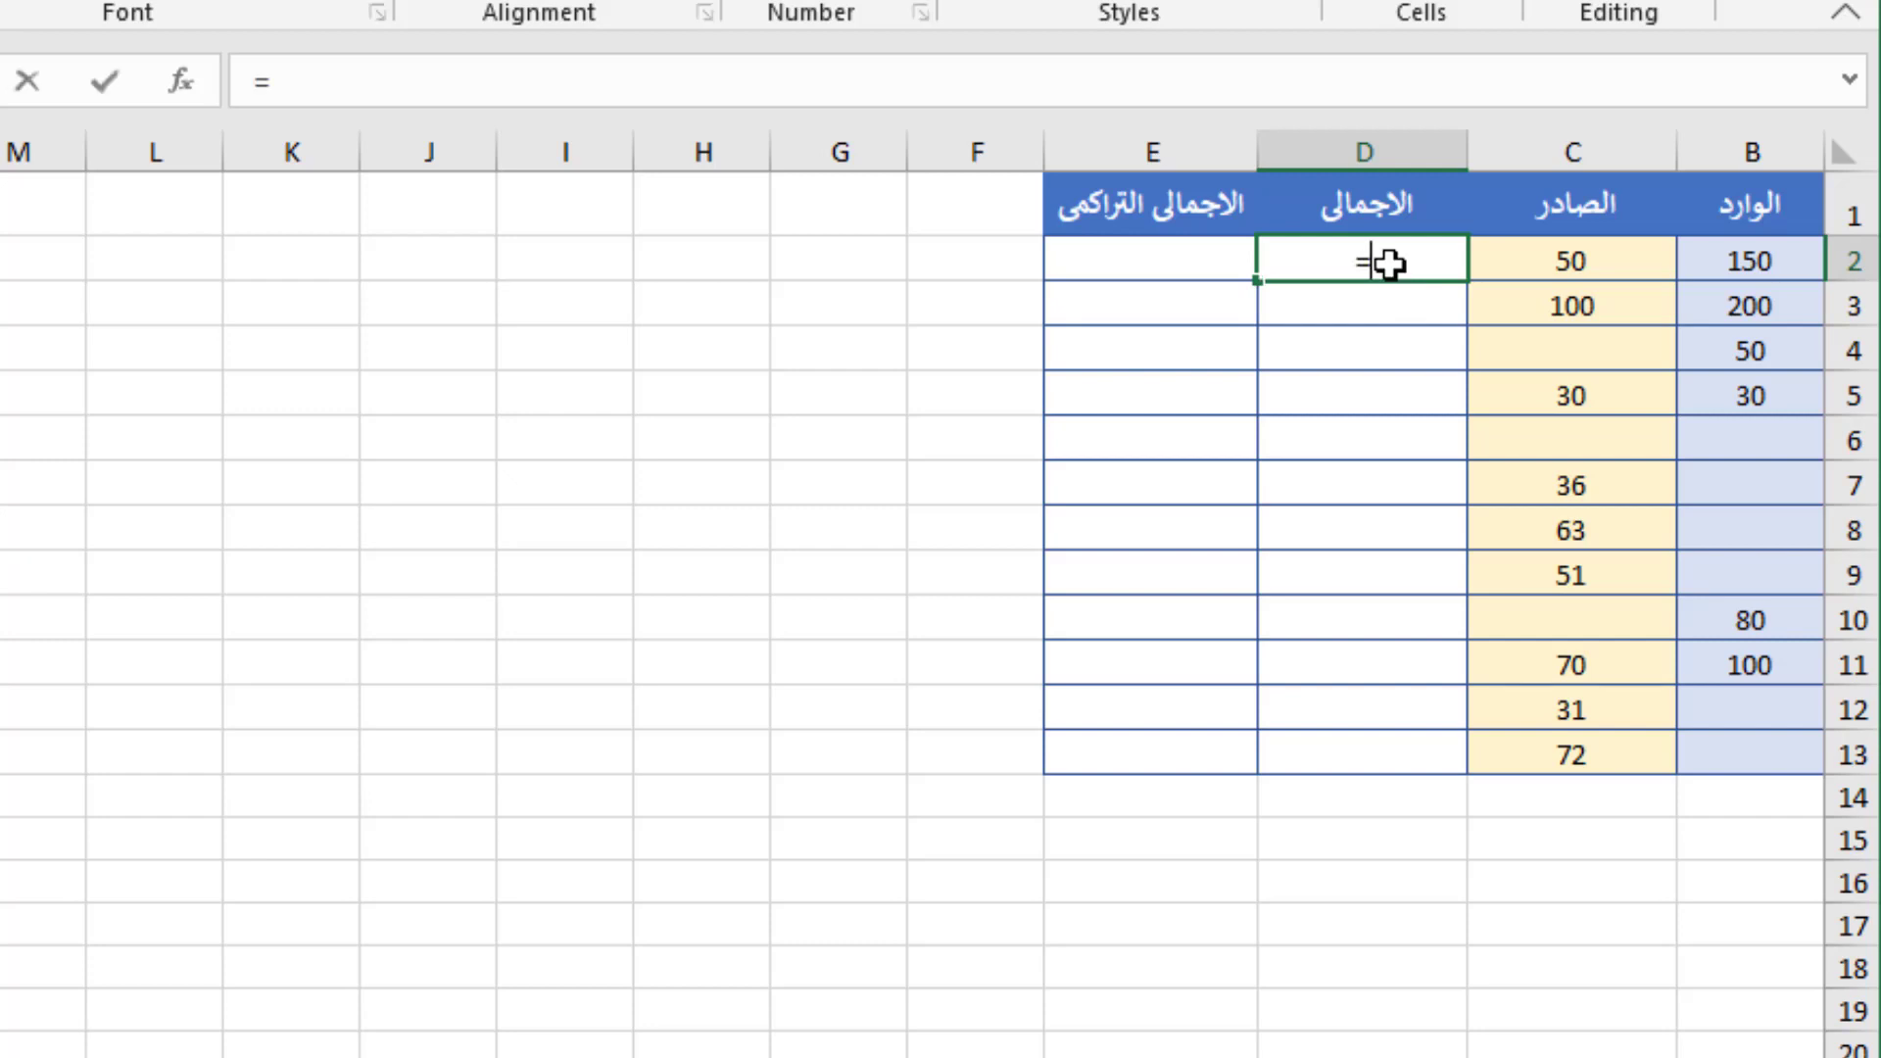
left_click(1754, 260)
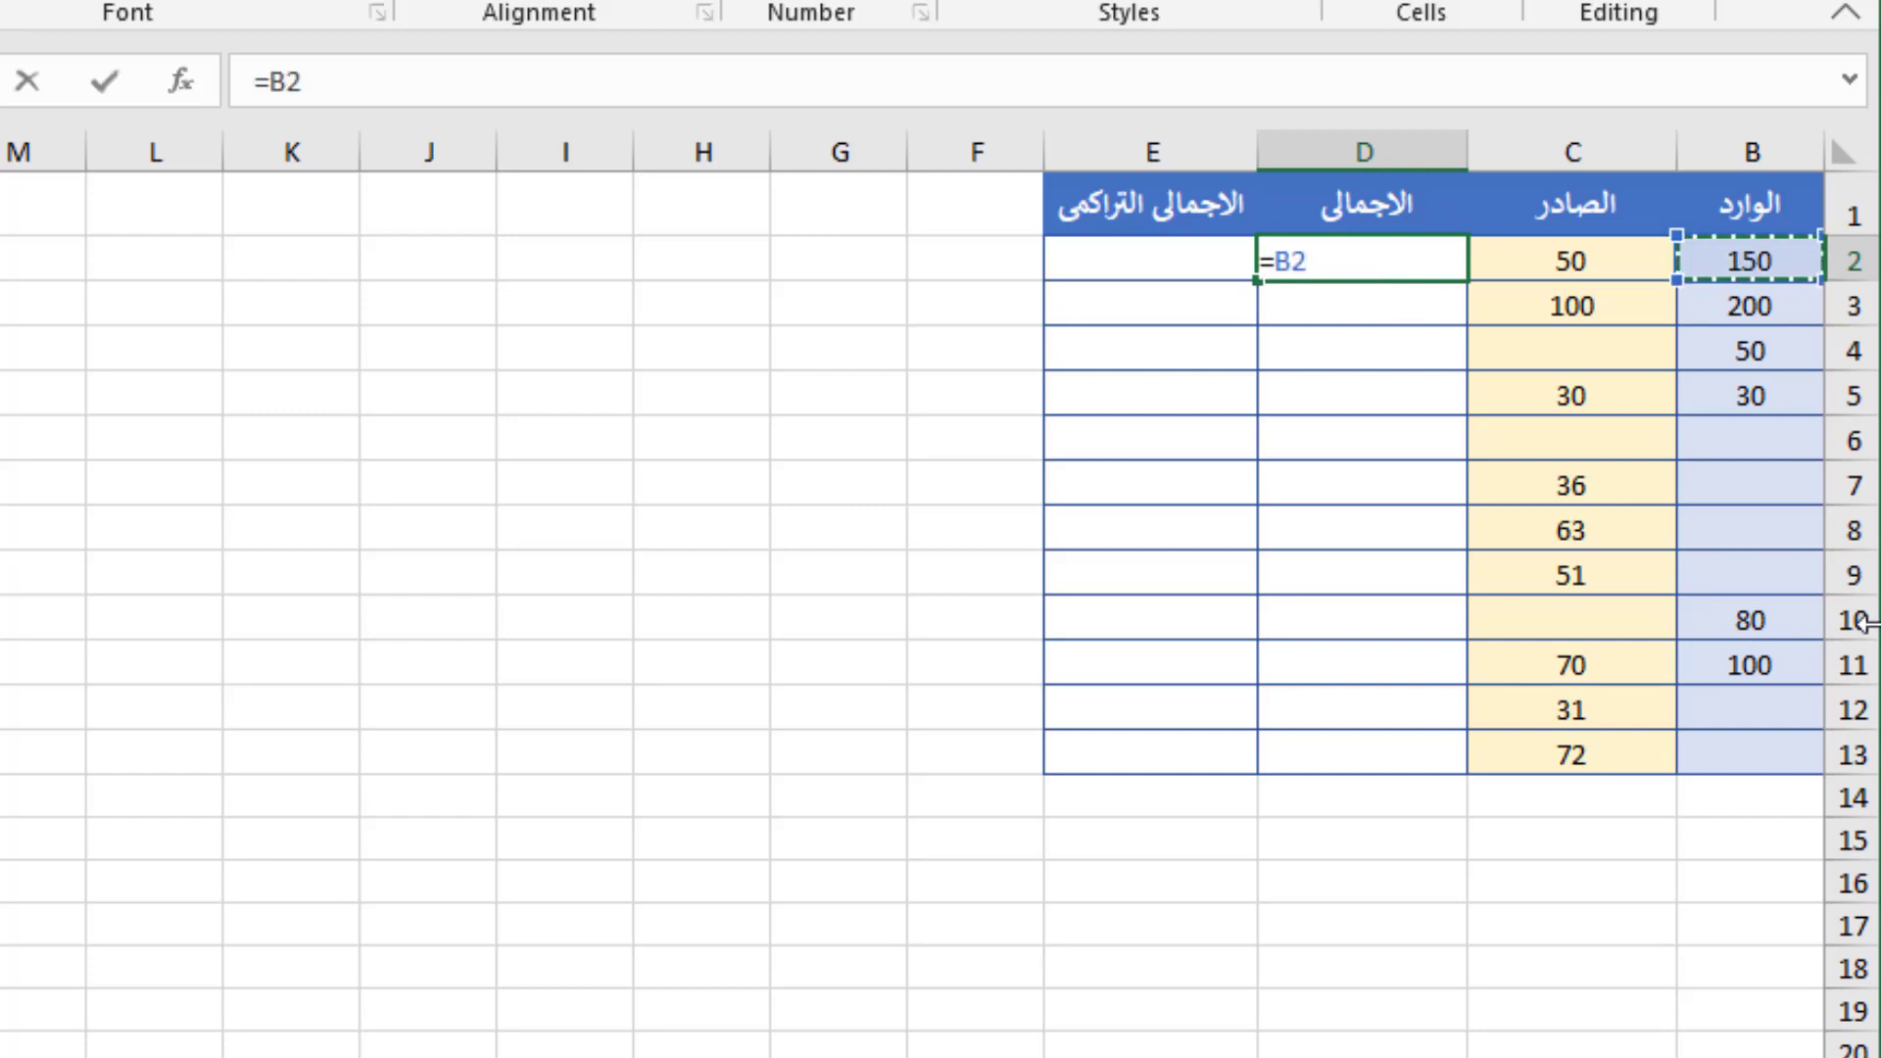
type("-")
left_click(1605, 252)
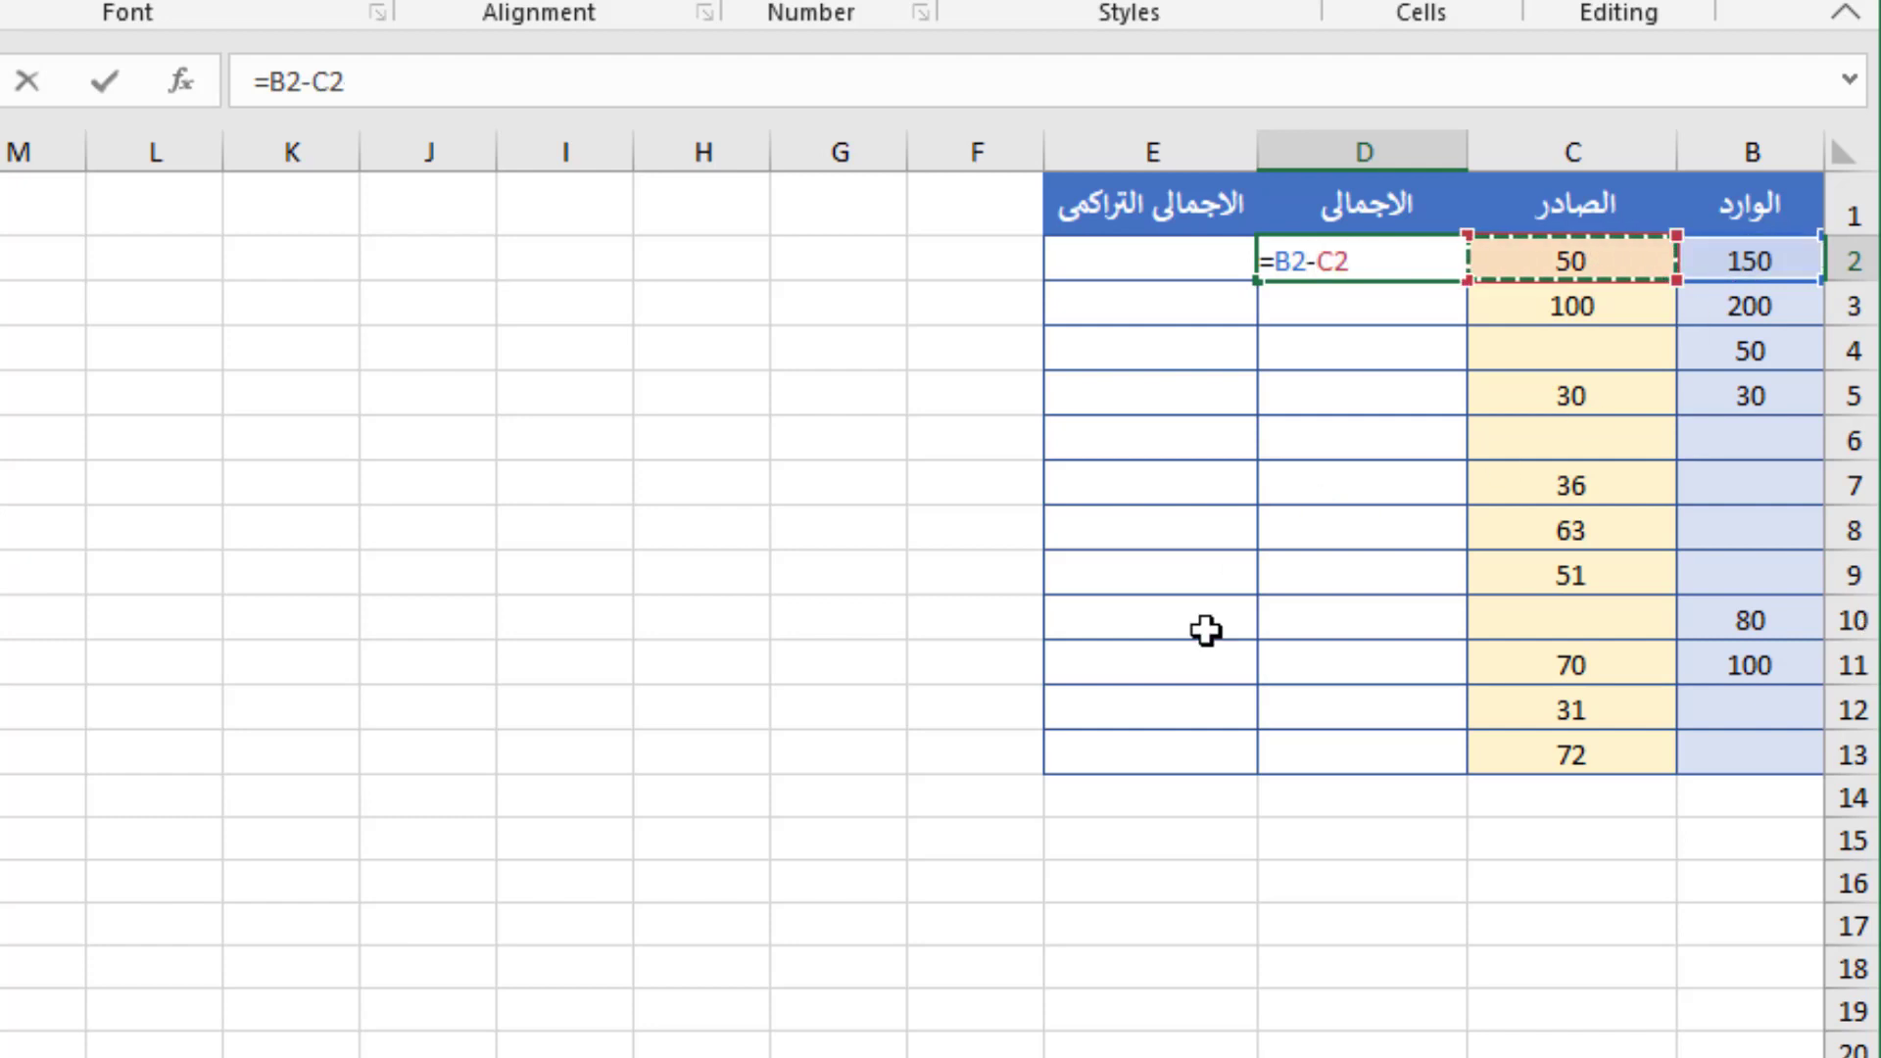
key("Return")
- Fill the incoming-minus-outgoing formula from D2 down through D13
left_click(1303, 266)
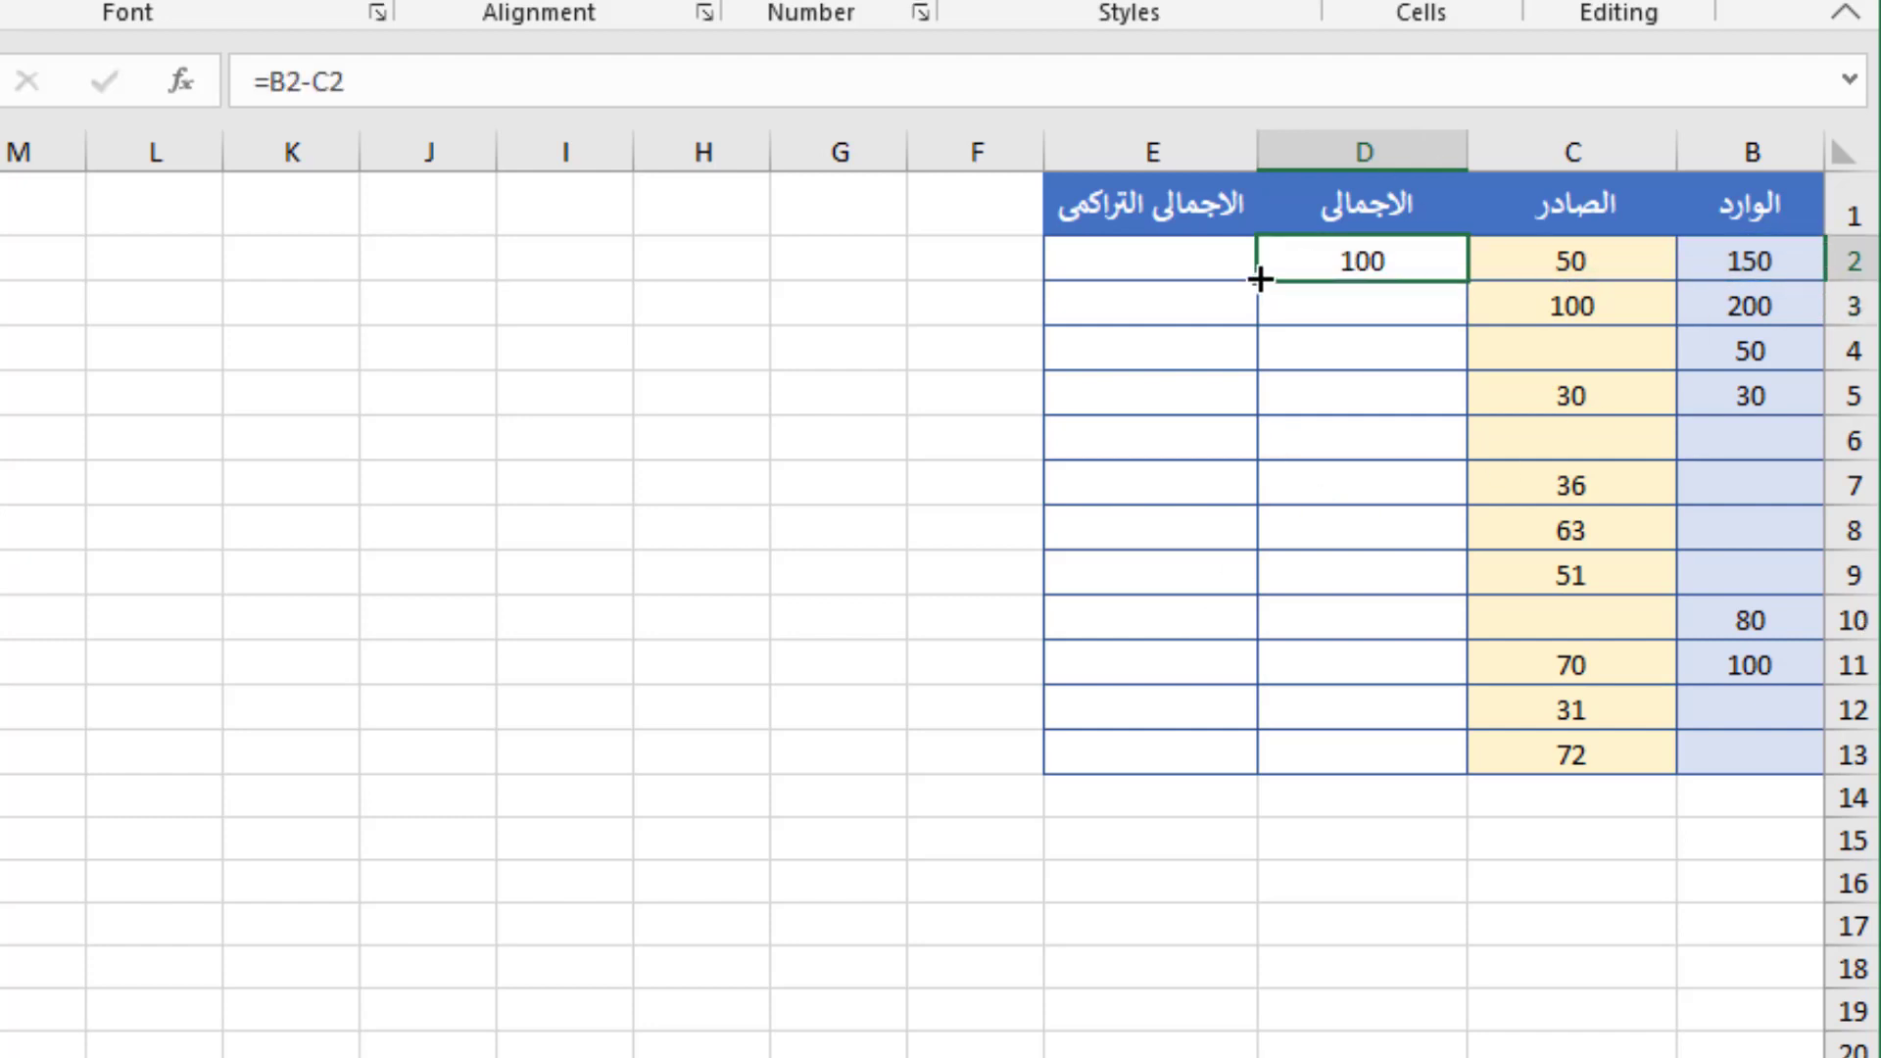
left_click_drag(1255, 325, 1238, 779)
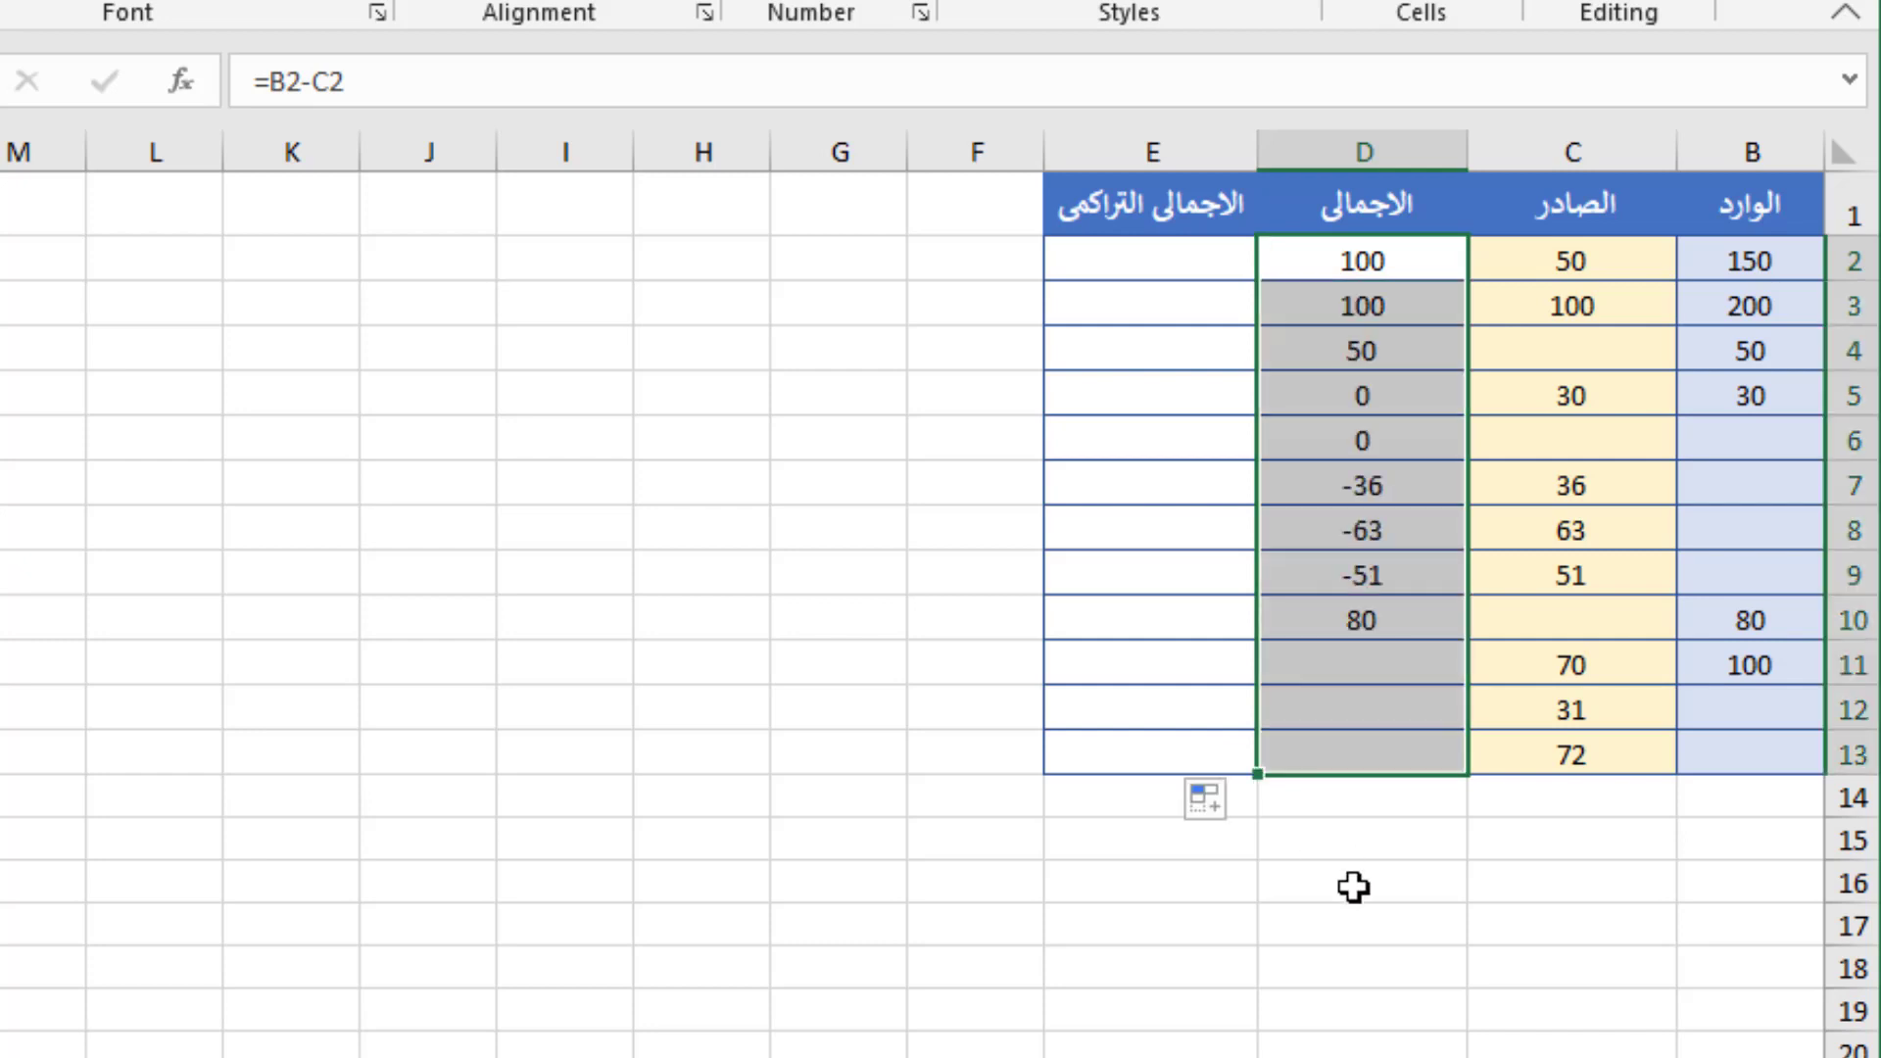
left_click(1067, 874)
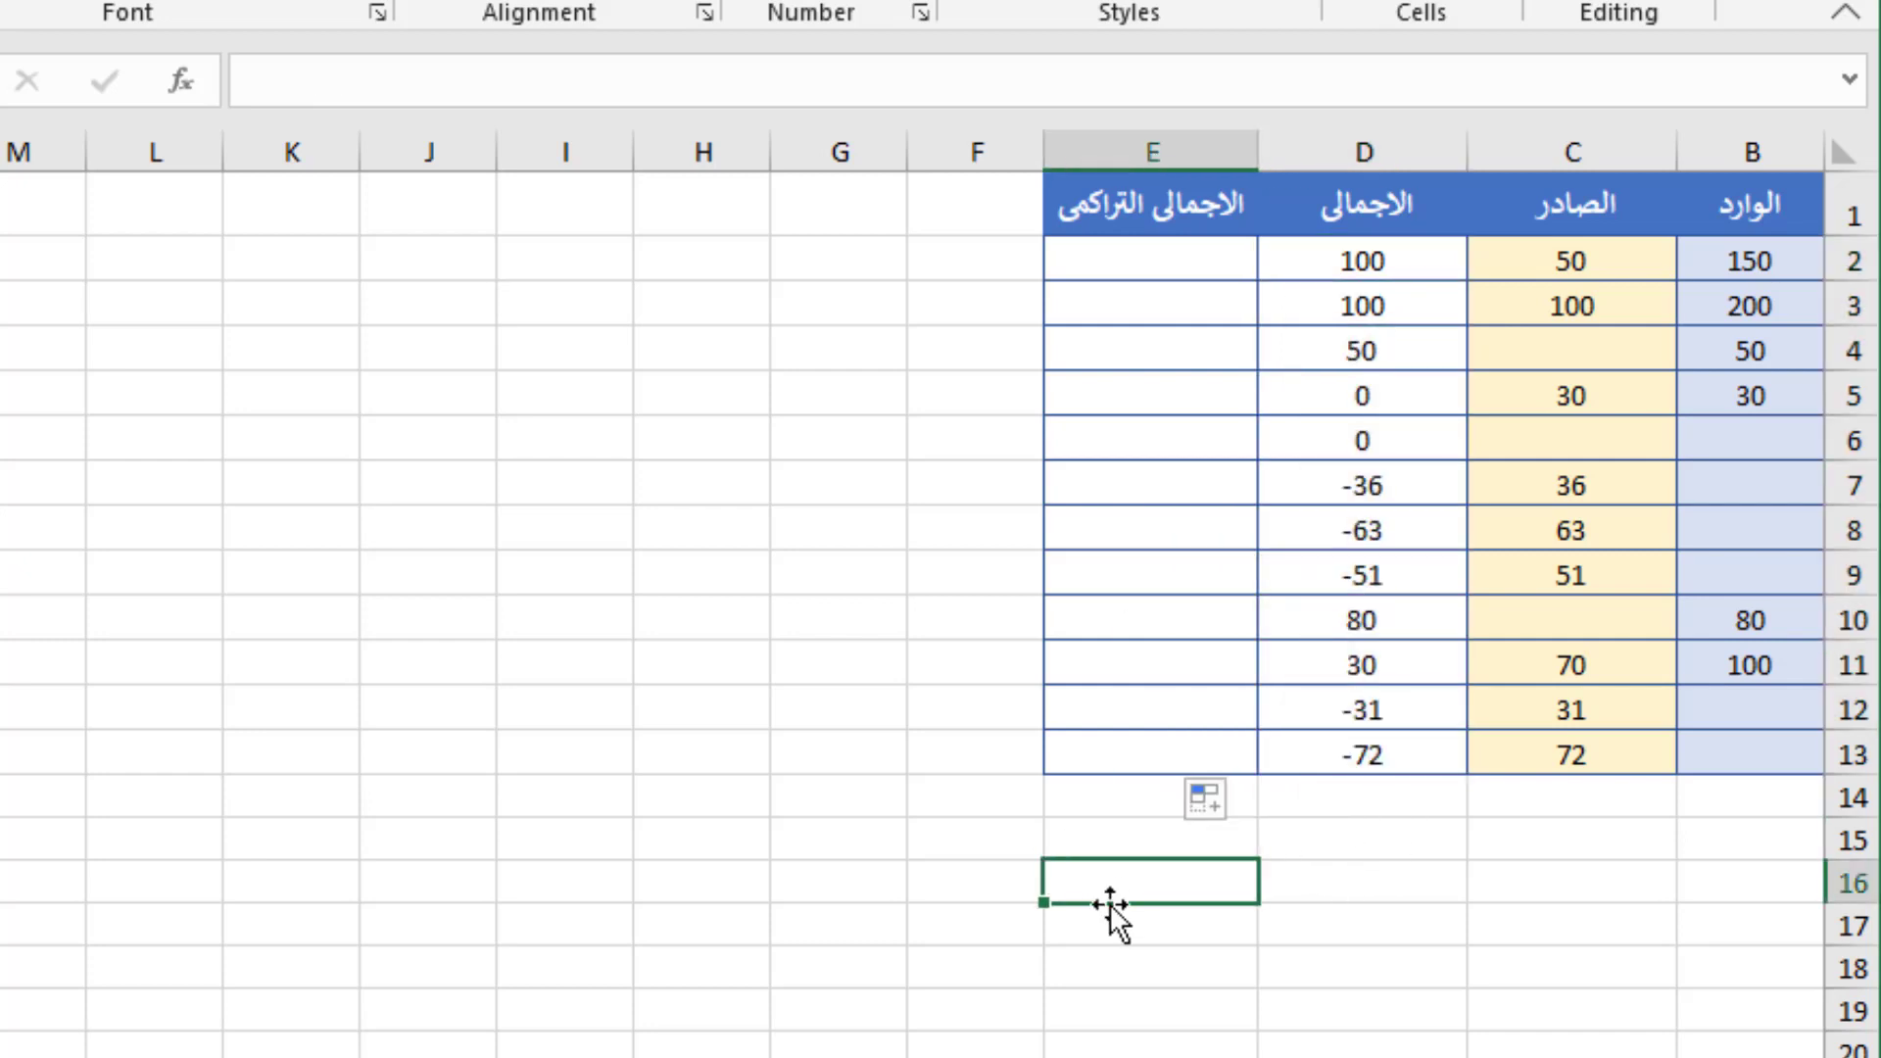
- Write the formula =SUM(D2:D2) in cell E2 of the الاجمالى التراكمى column
left_click(1167, 264)
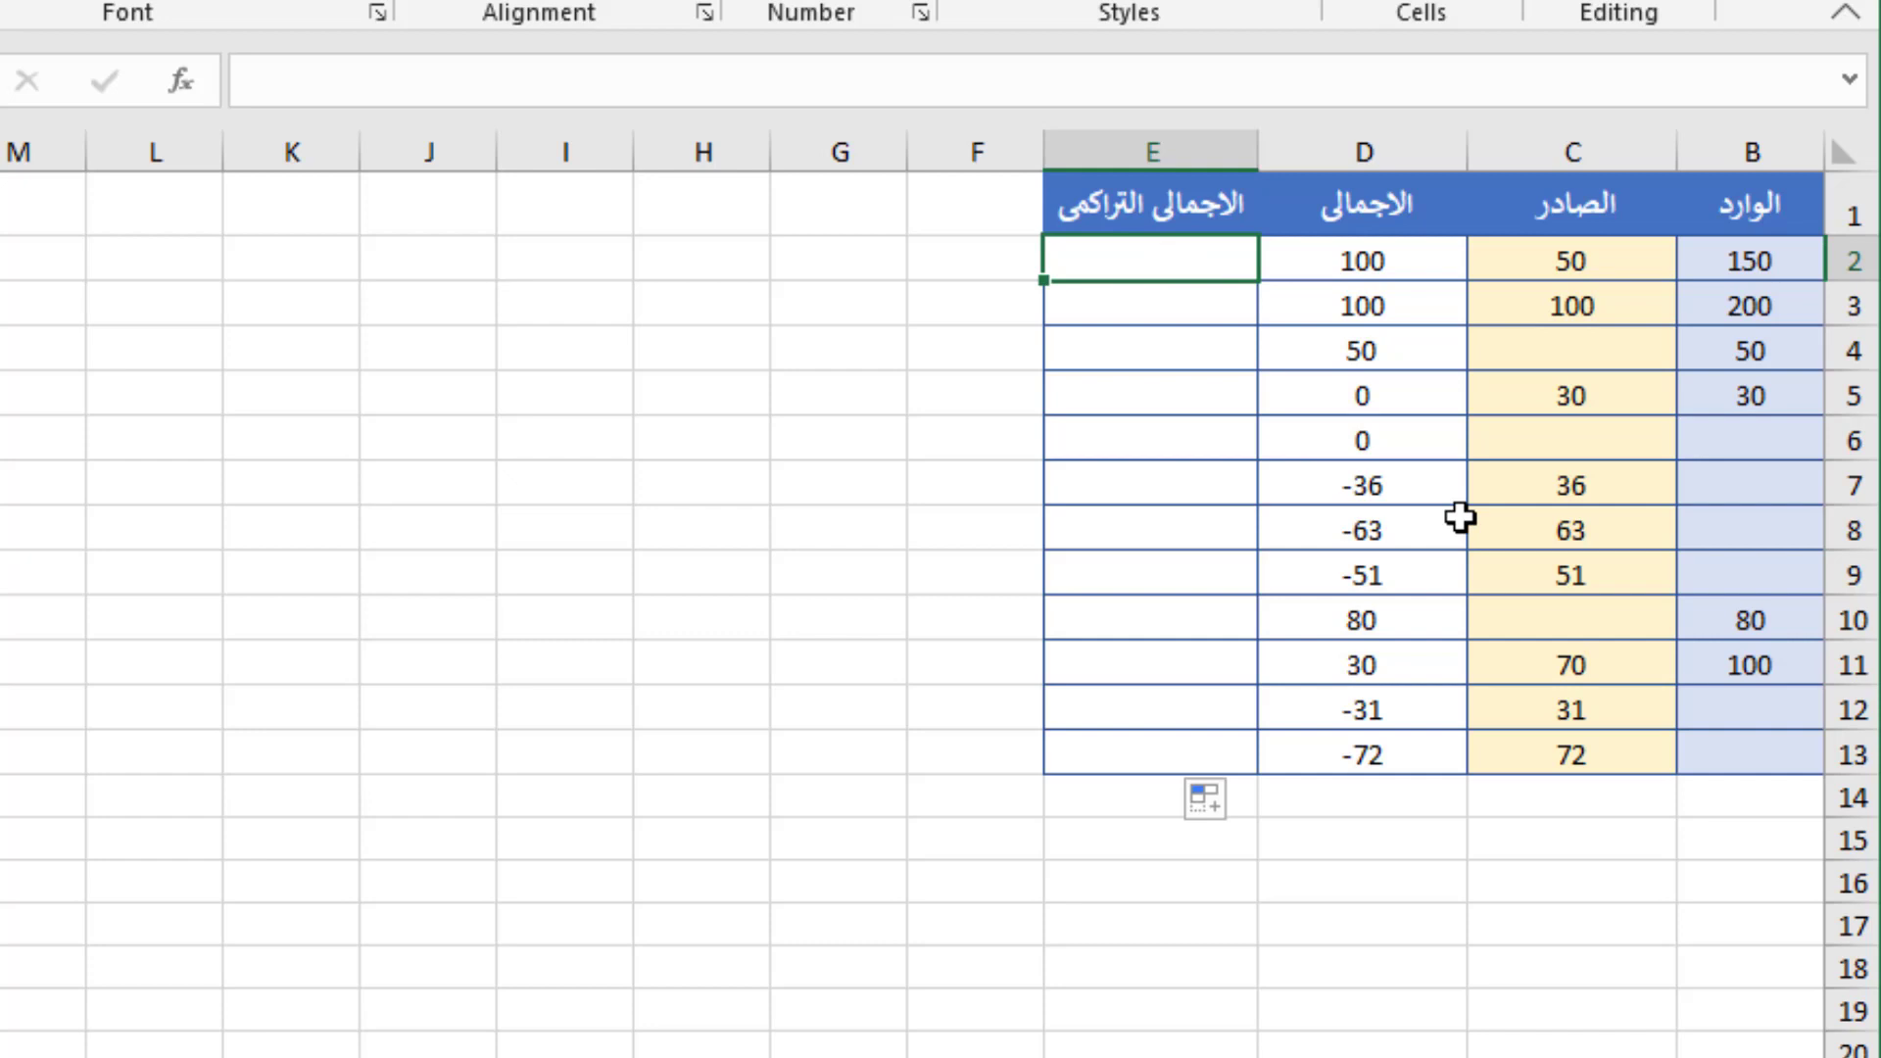
type("=sum")
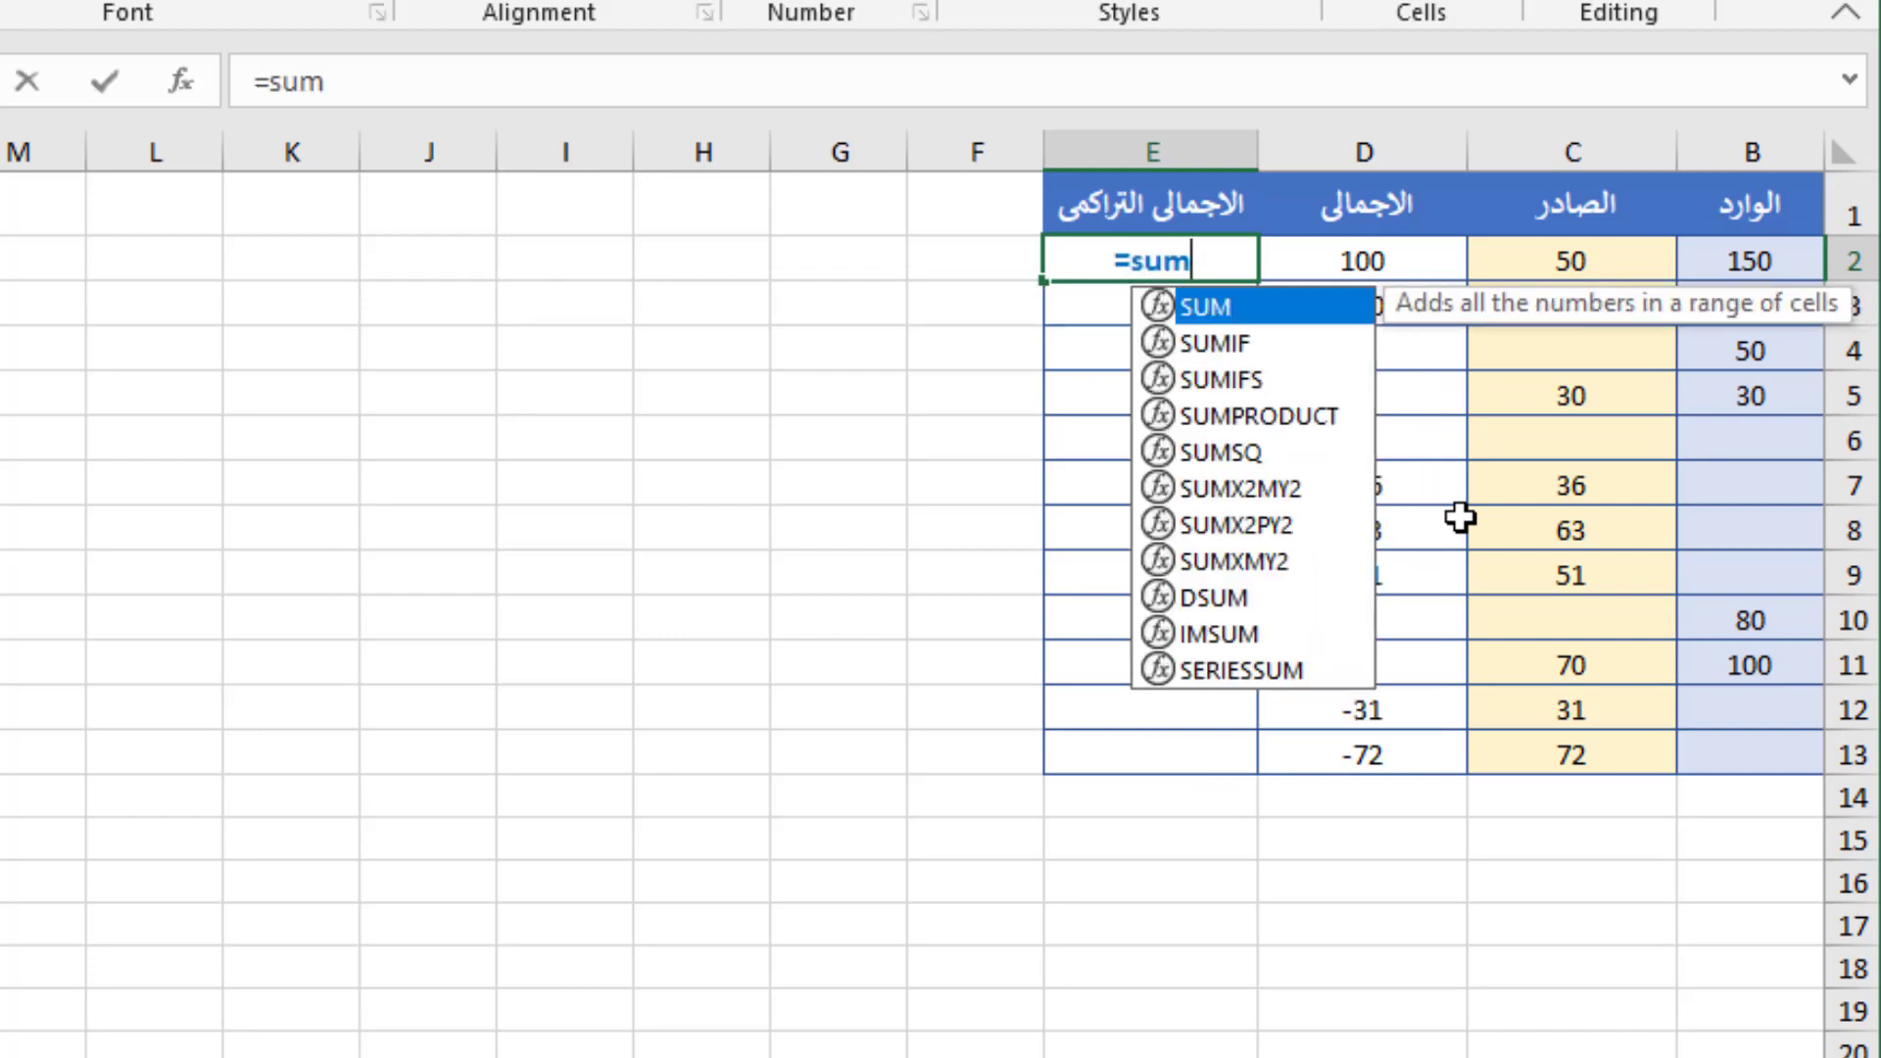
double_click(1223, 302)
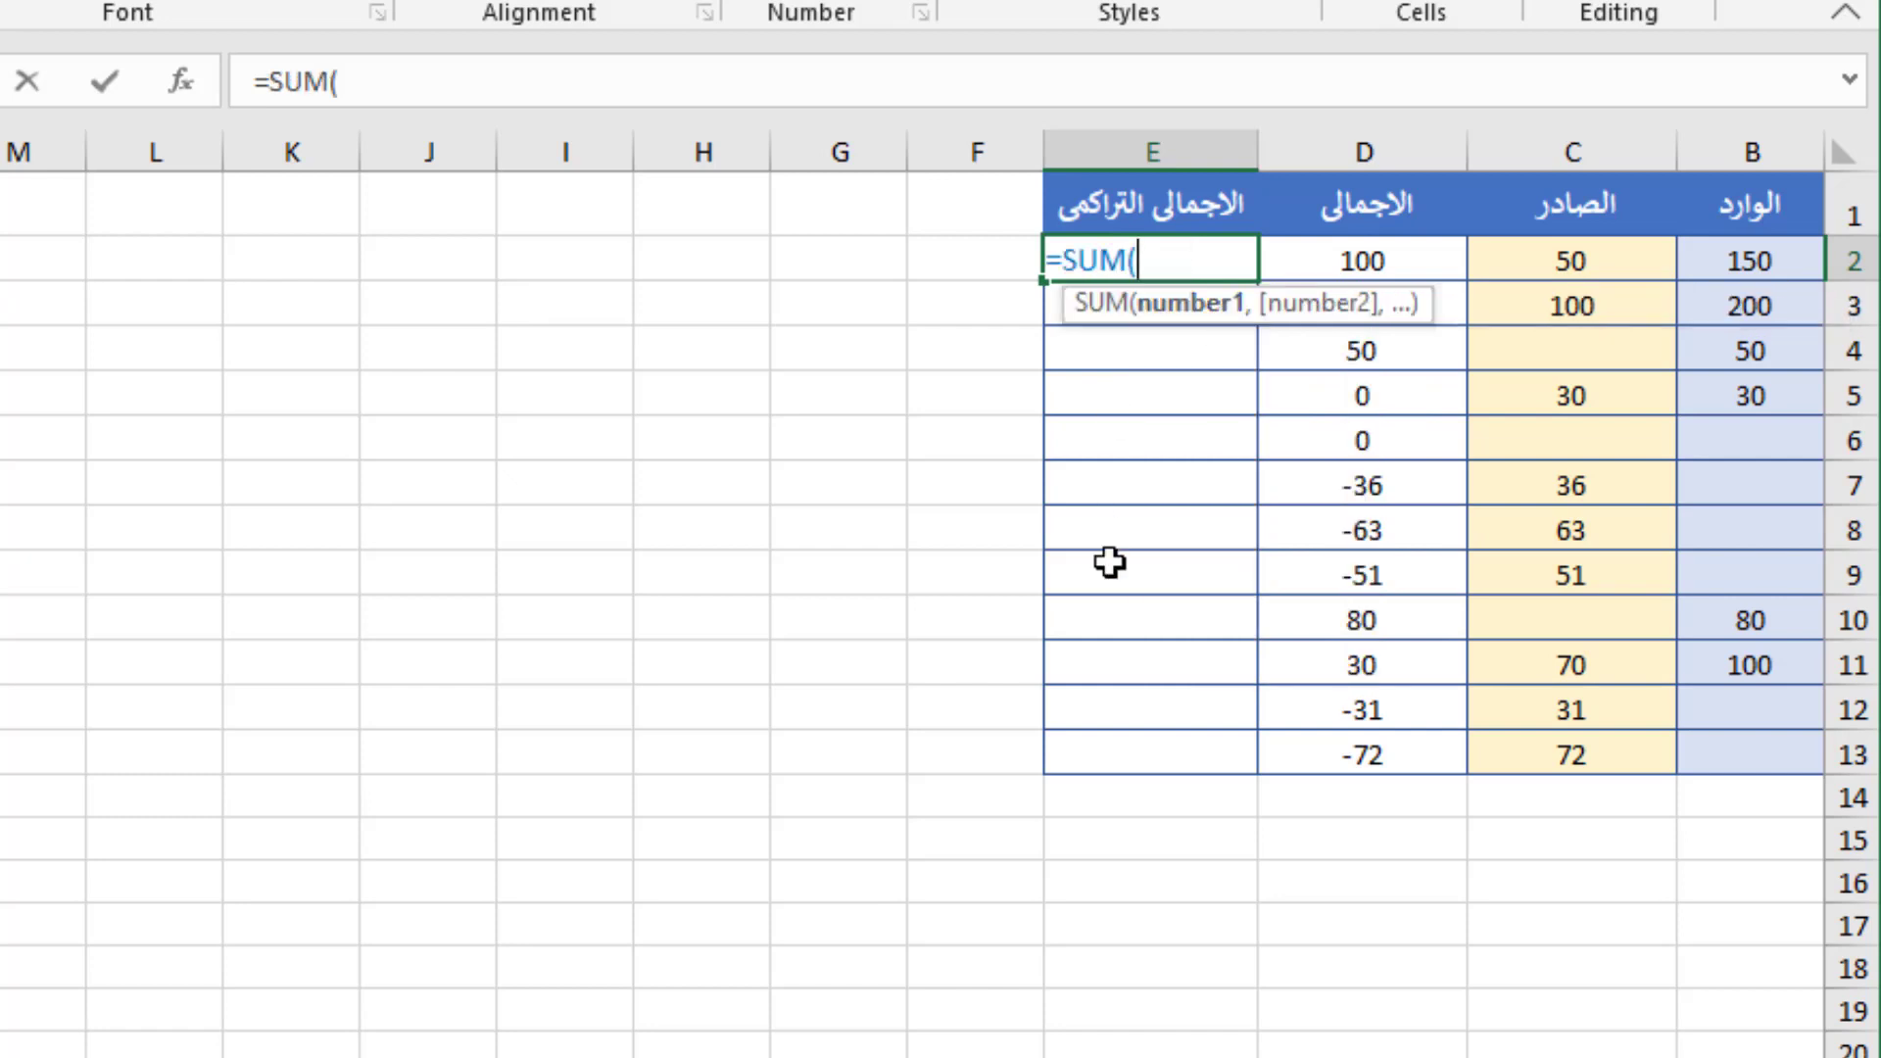
left_click(1400, 259)
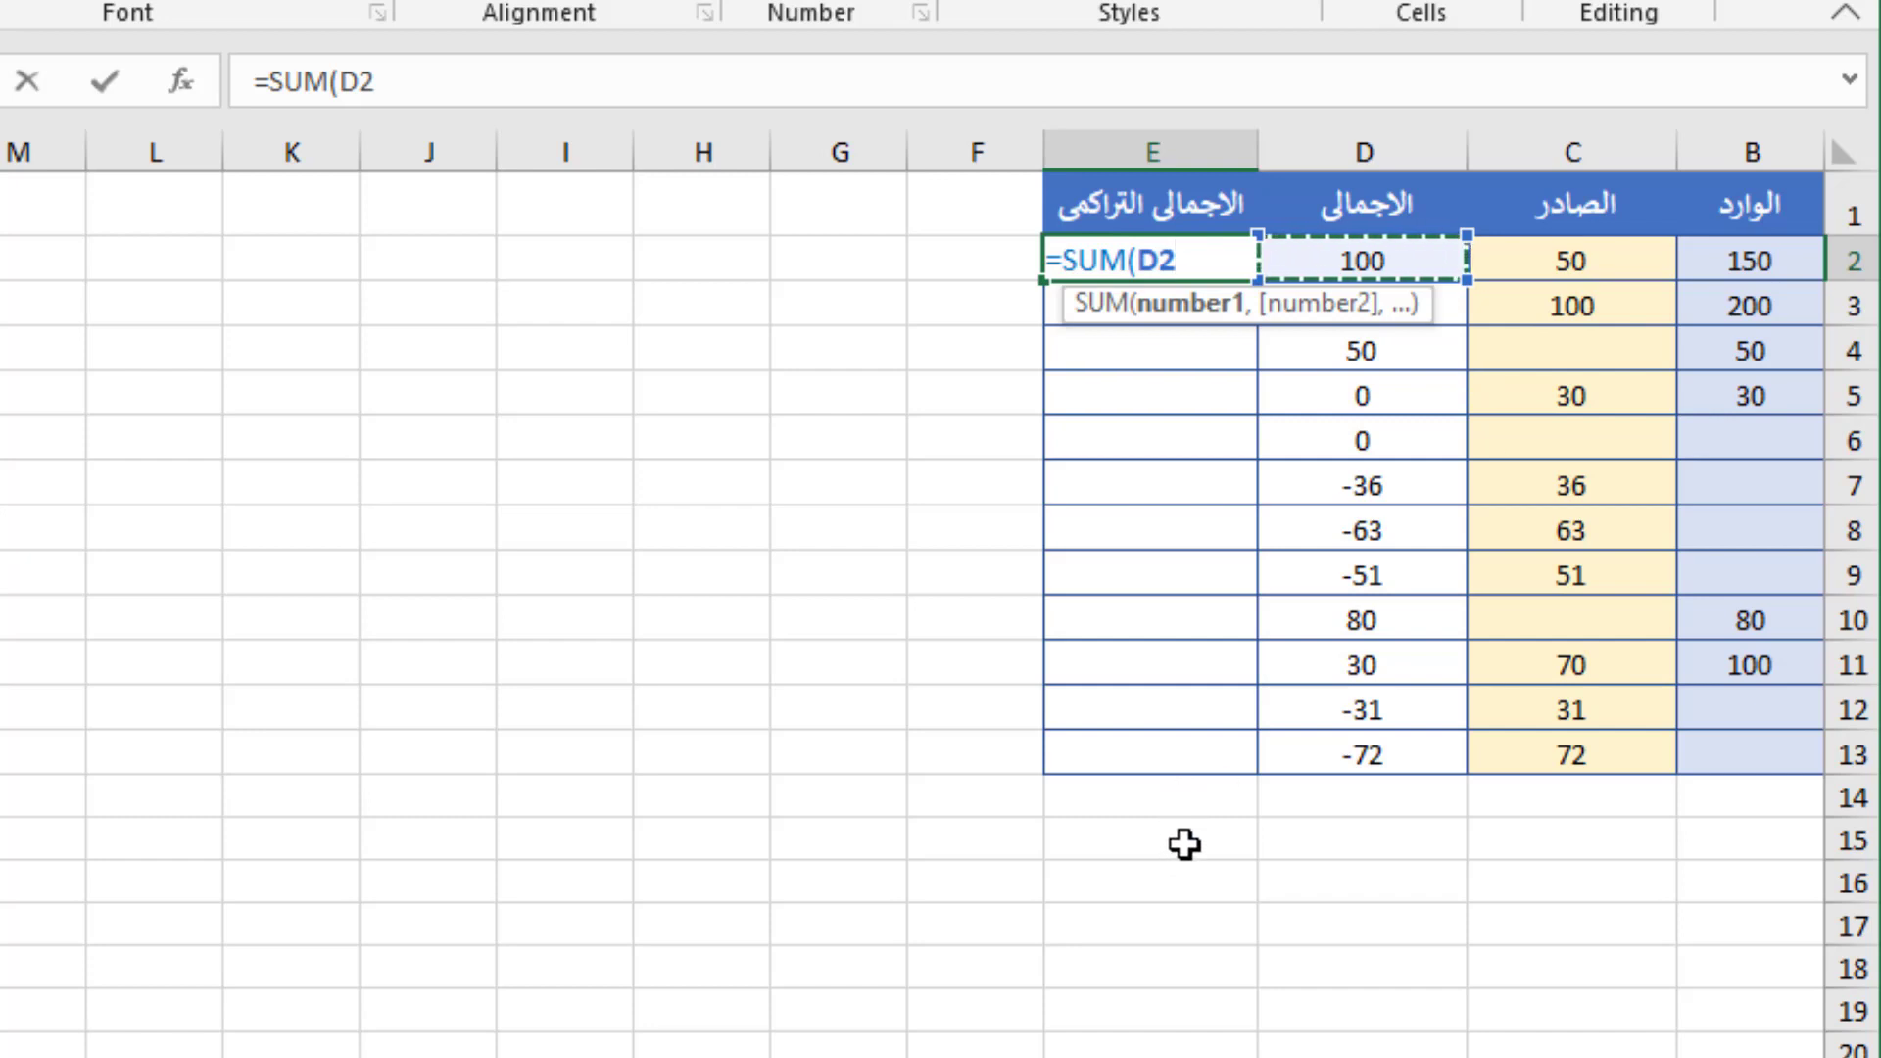
type(":D2")
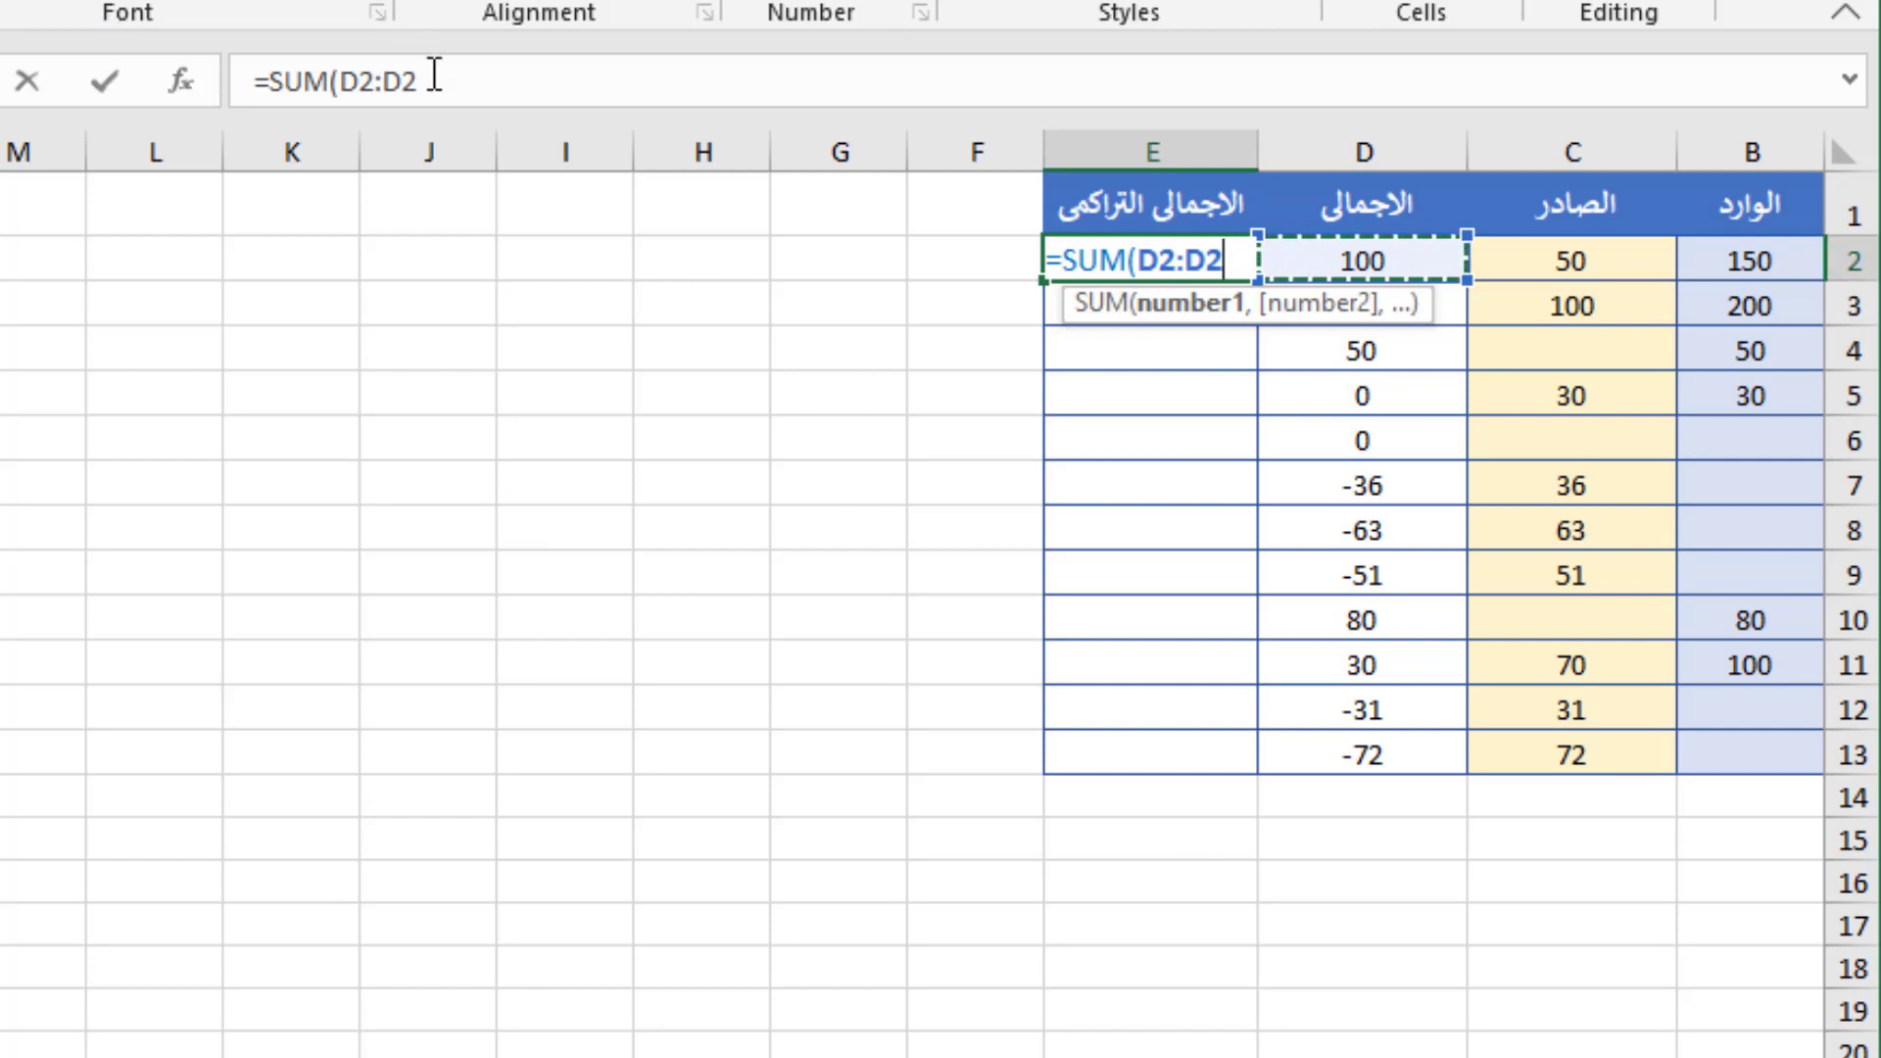
type(")")
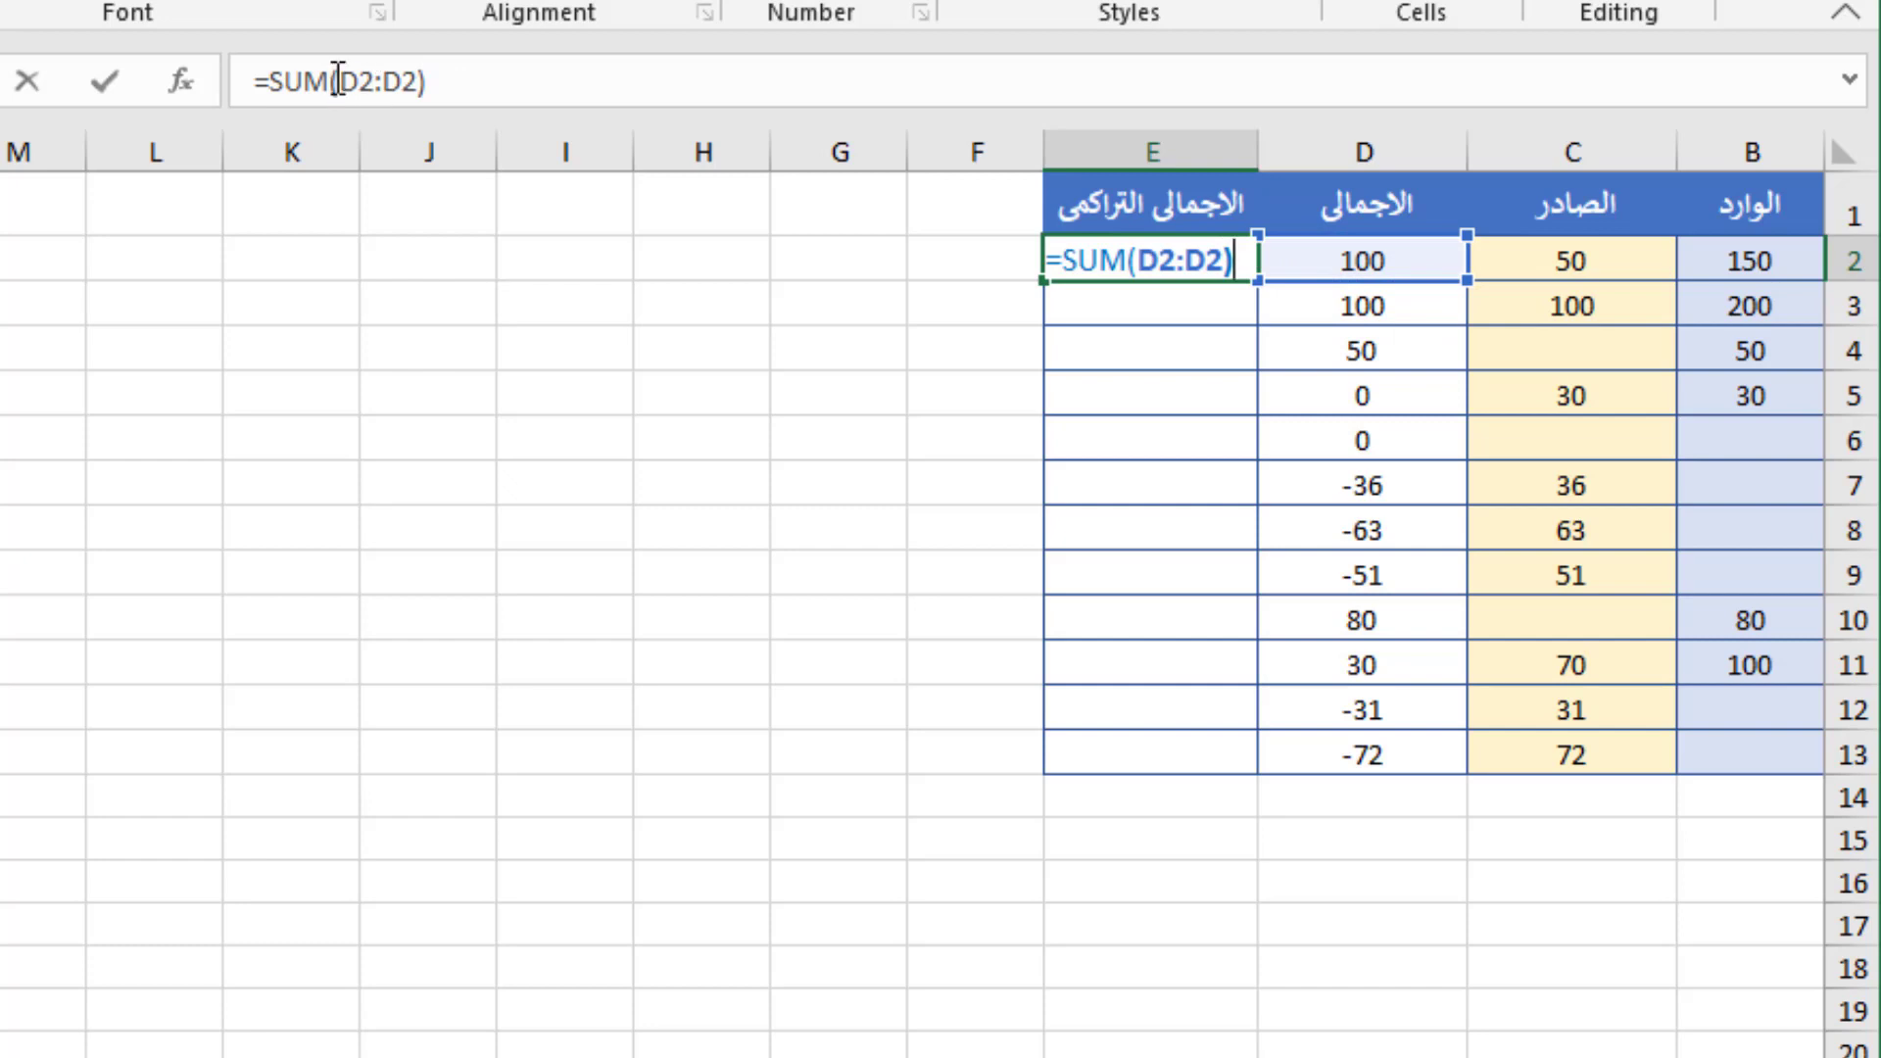
- Anchor the start of the E2 sum range as $D$2 and fill the formula down through E13
left_click(336, 81)
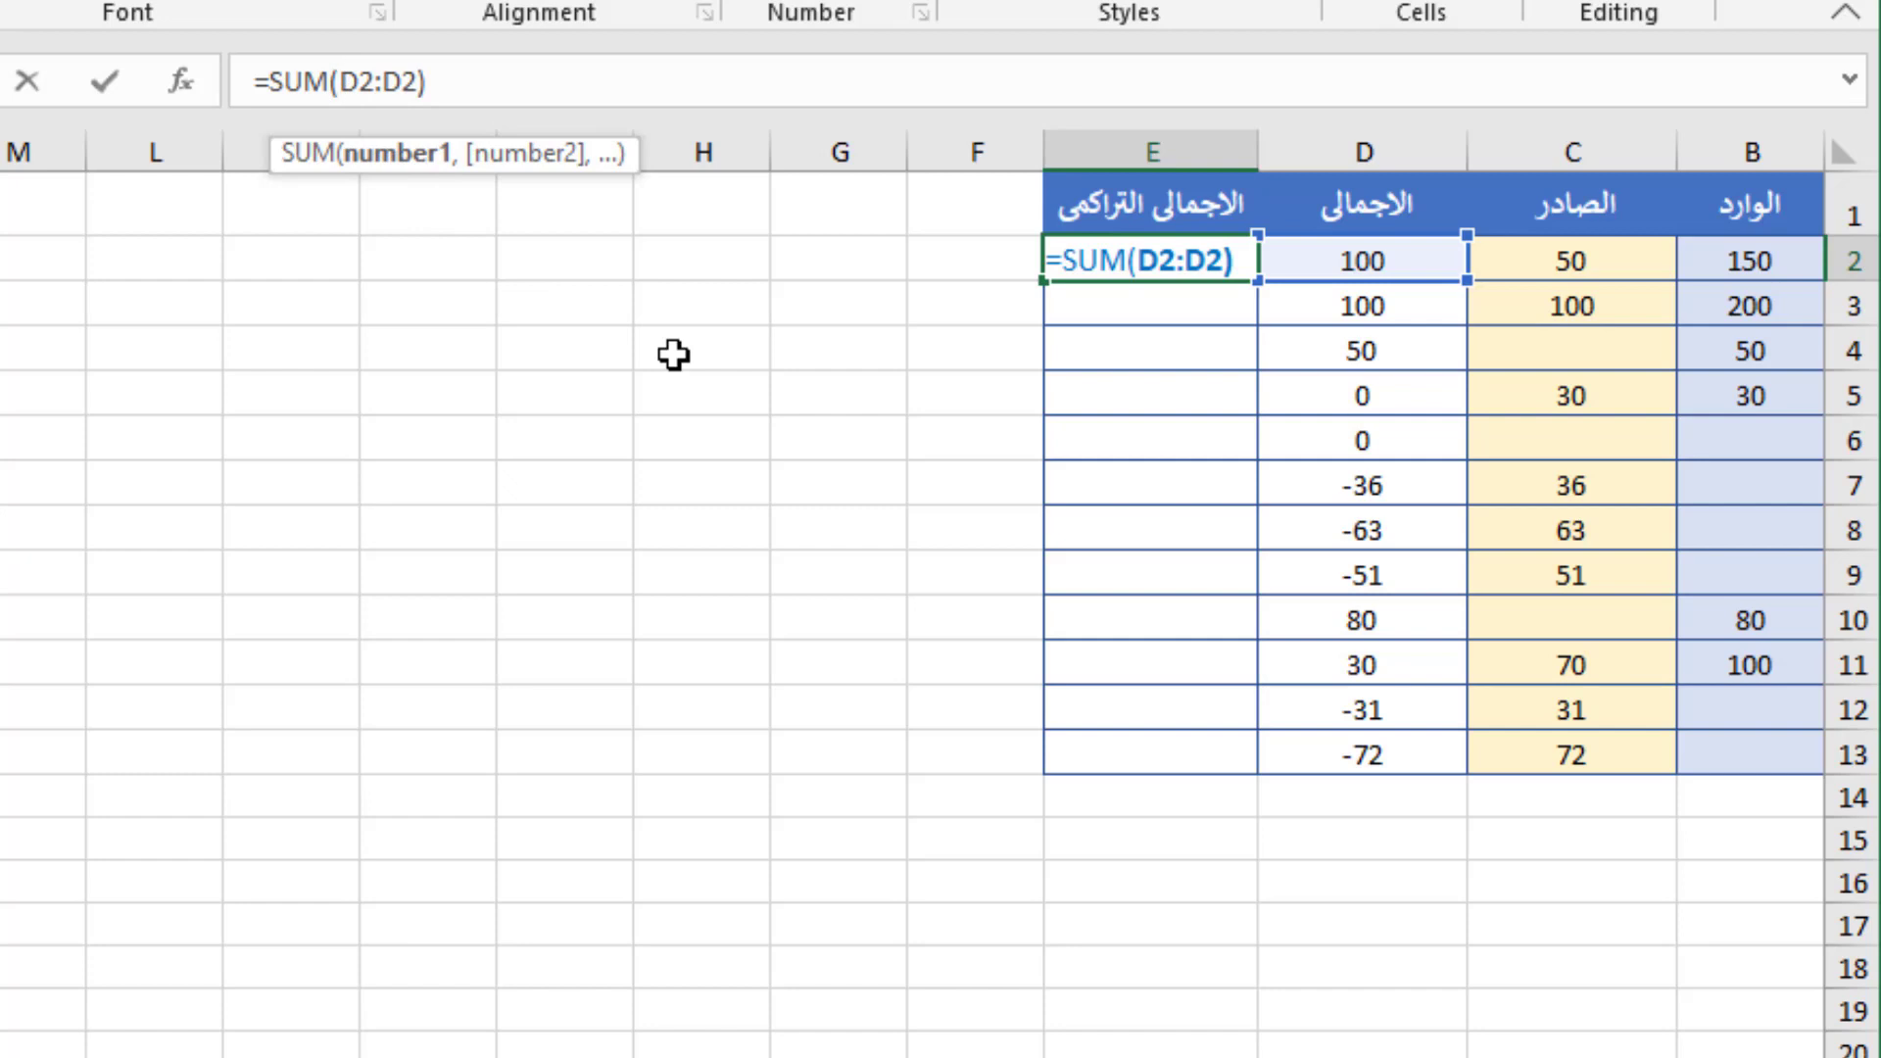
key("F4")
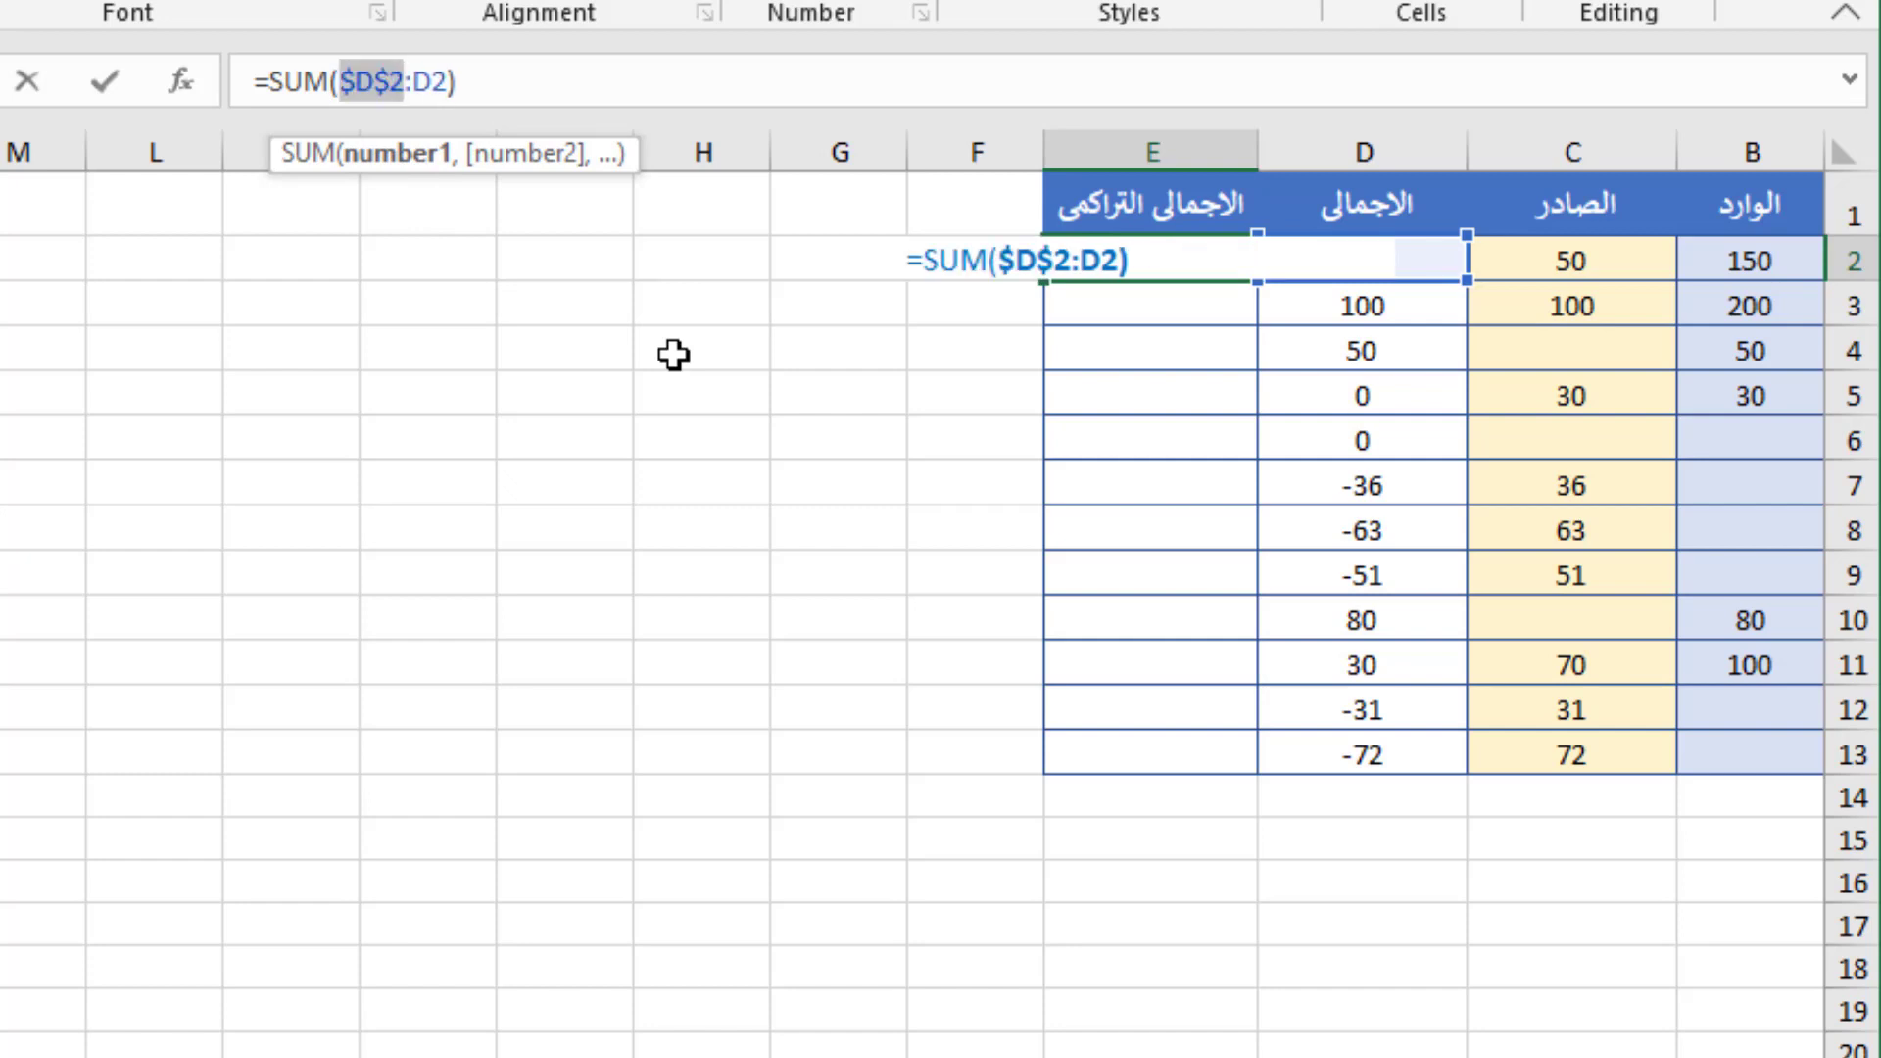
key("Return")
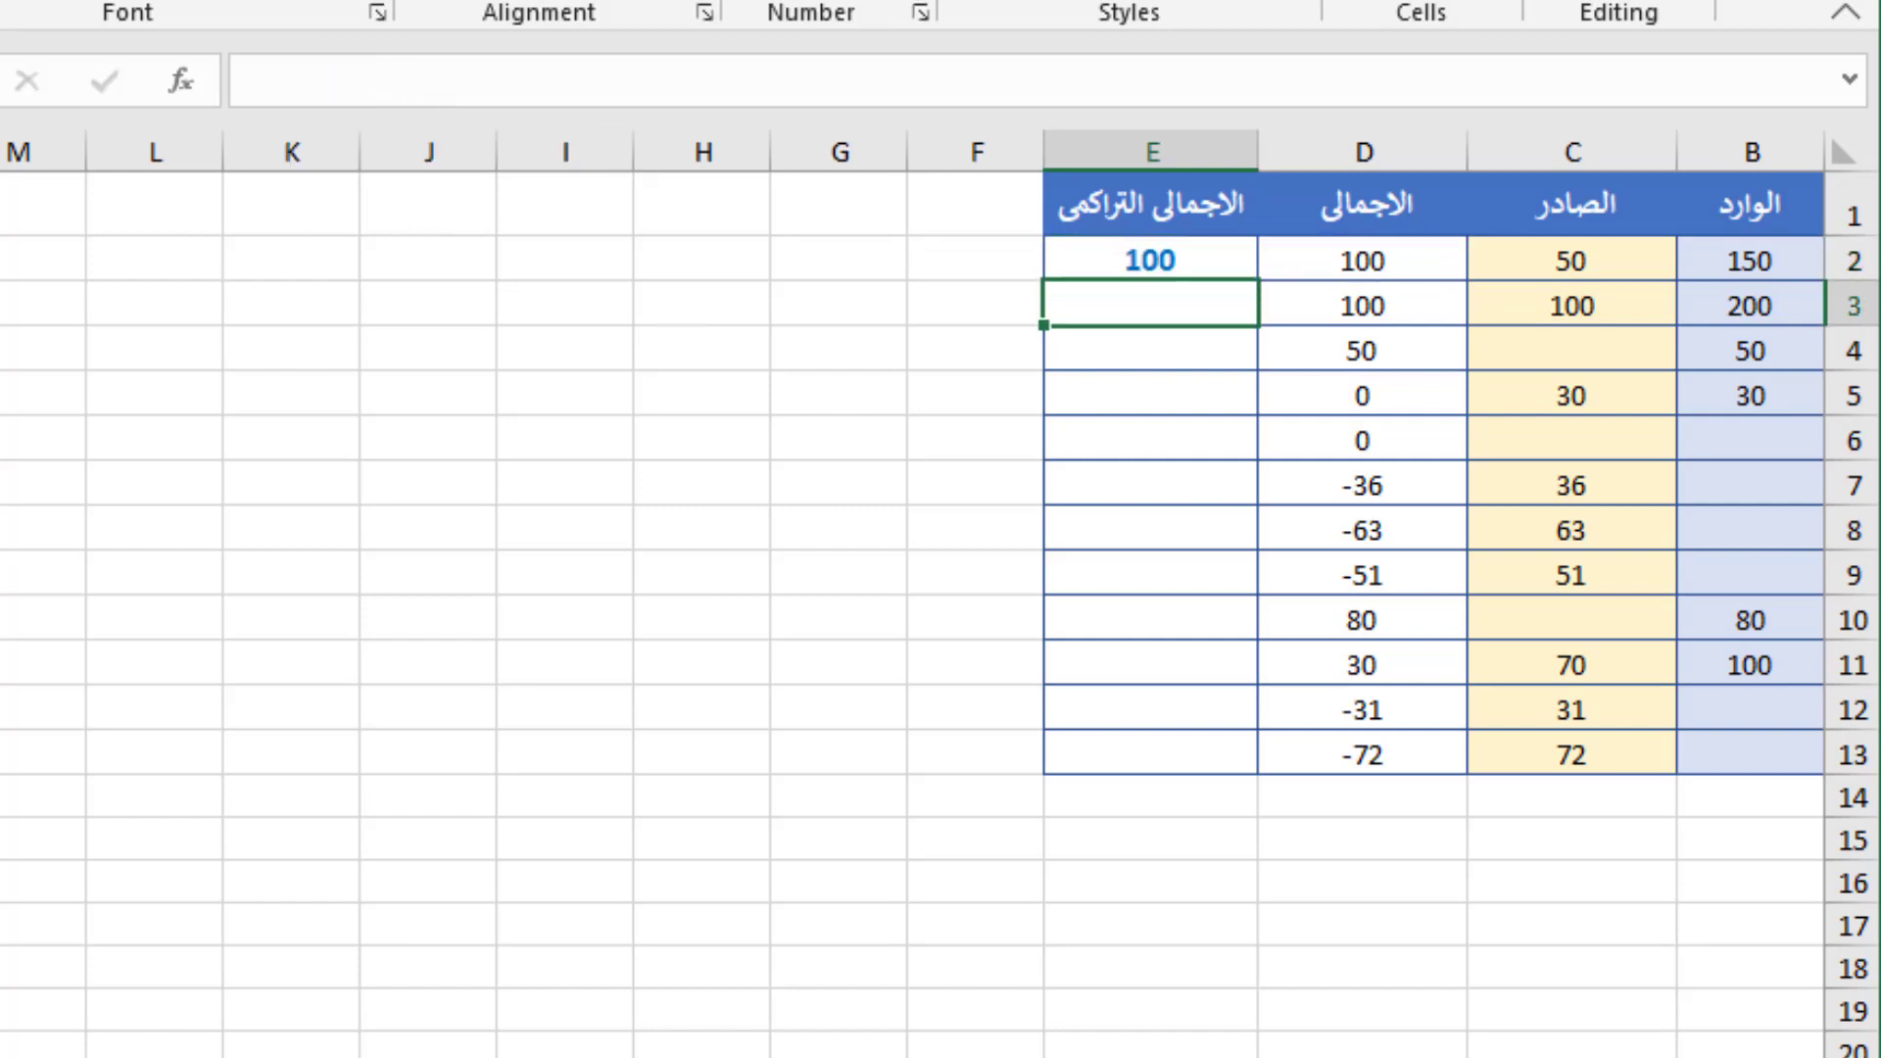
left_click(1134, 266)
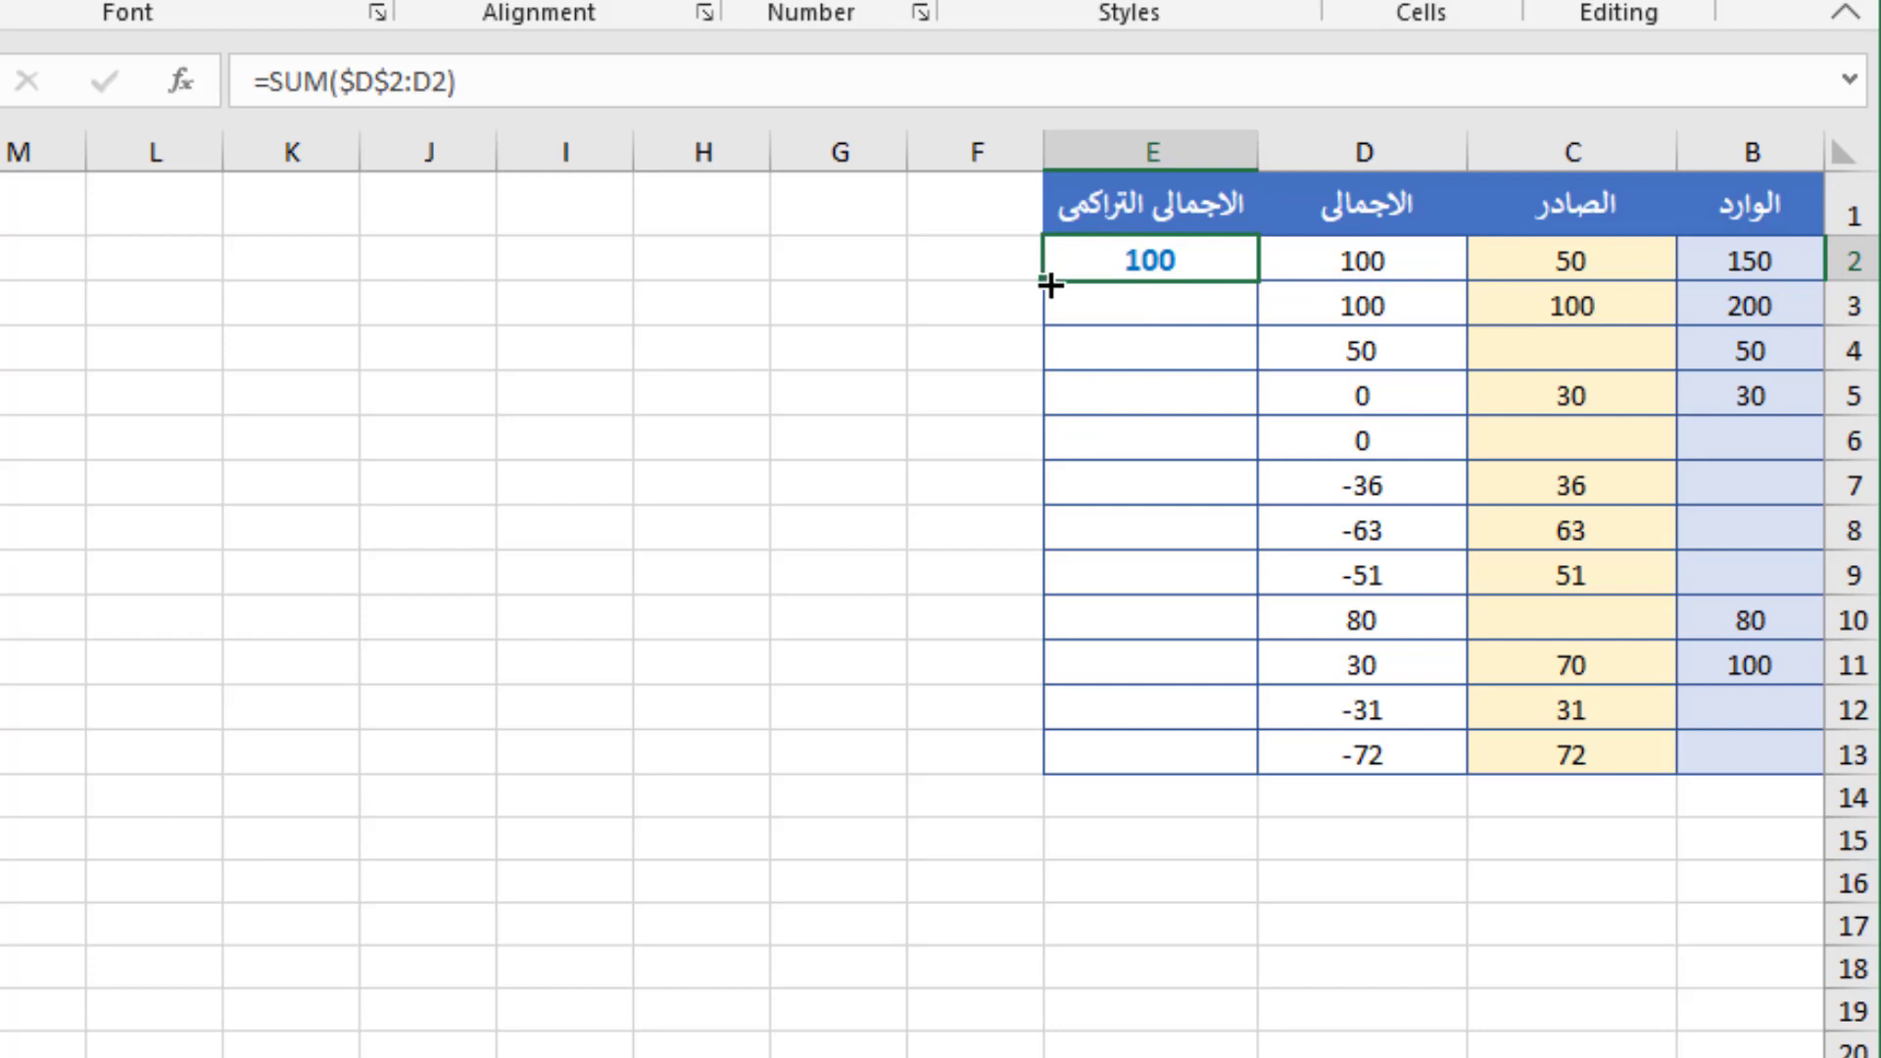
double_click(1045, 281)
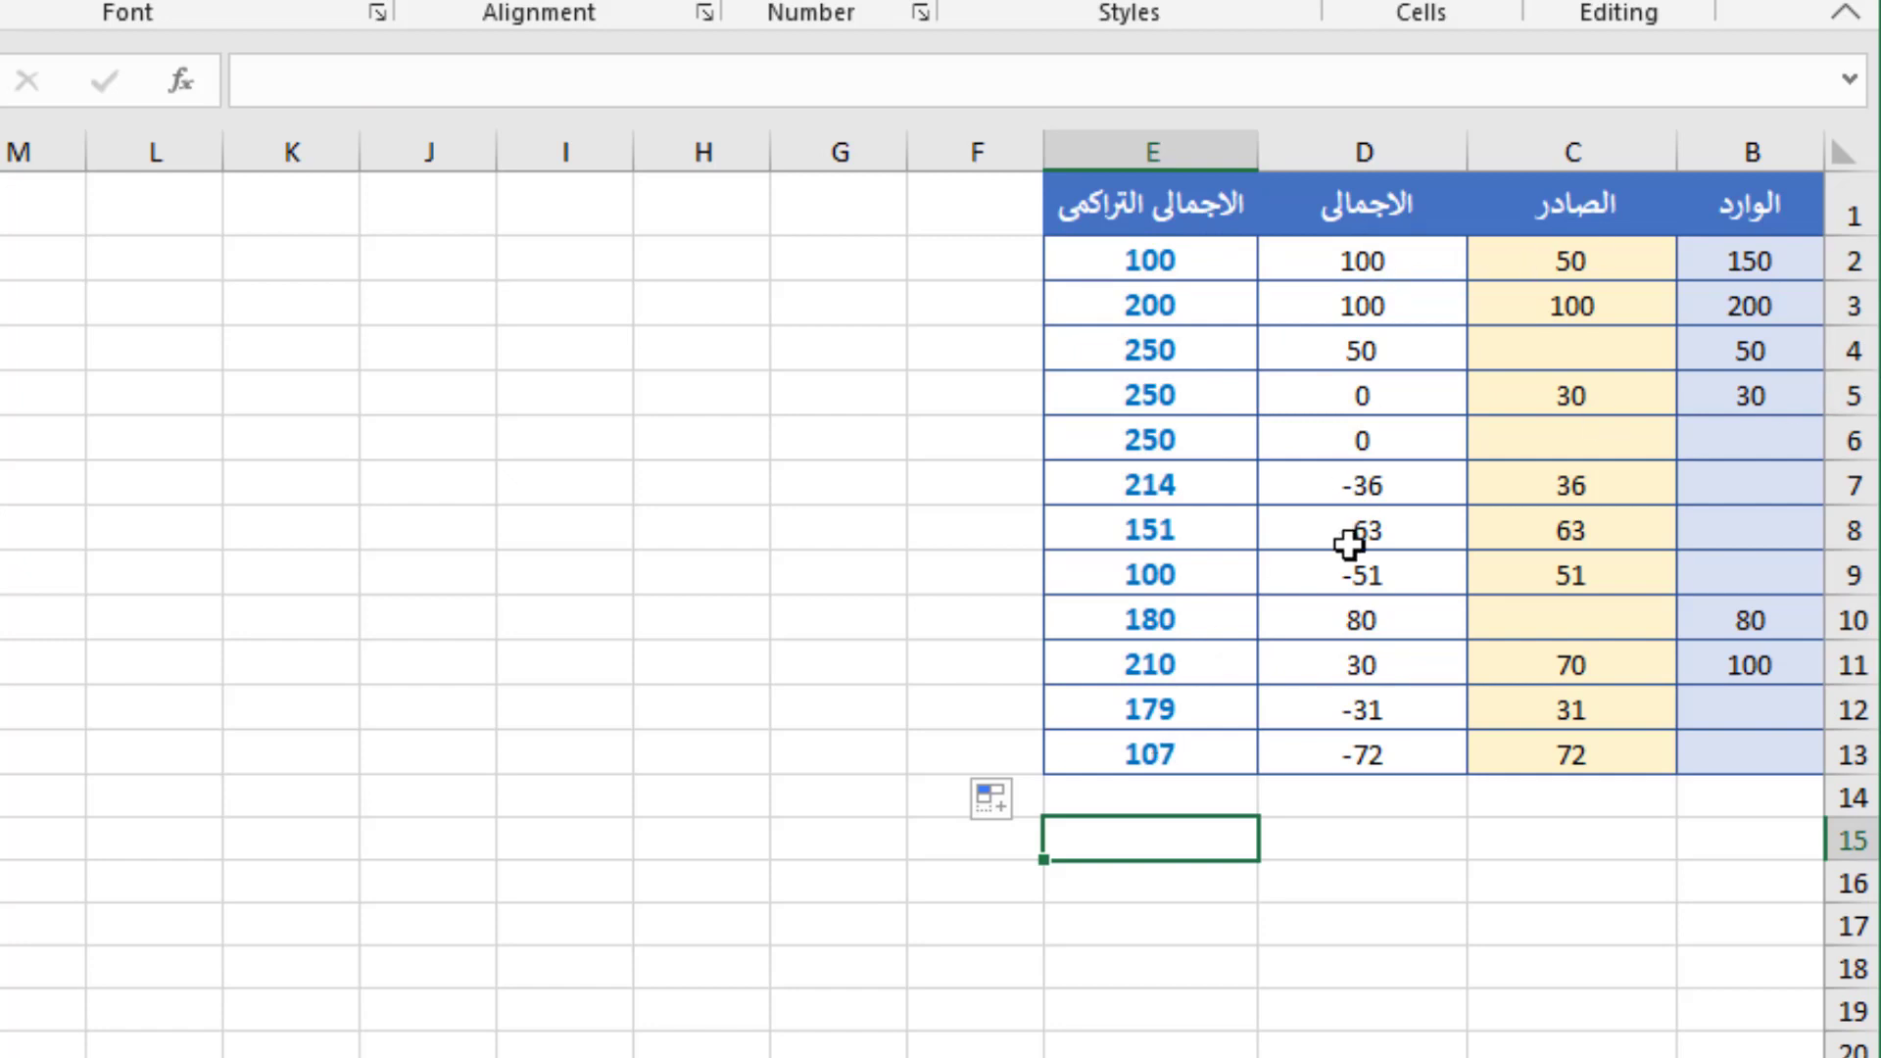
- Check the cumulative formulas in column E, including E2 and E7, against the row totals in column D
left_click(1311, 262)
left_click(1141, 262)
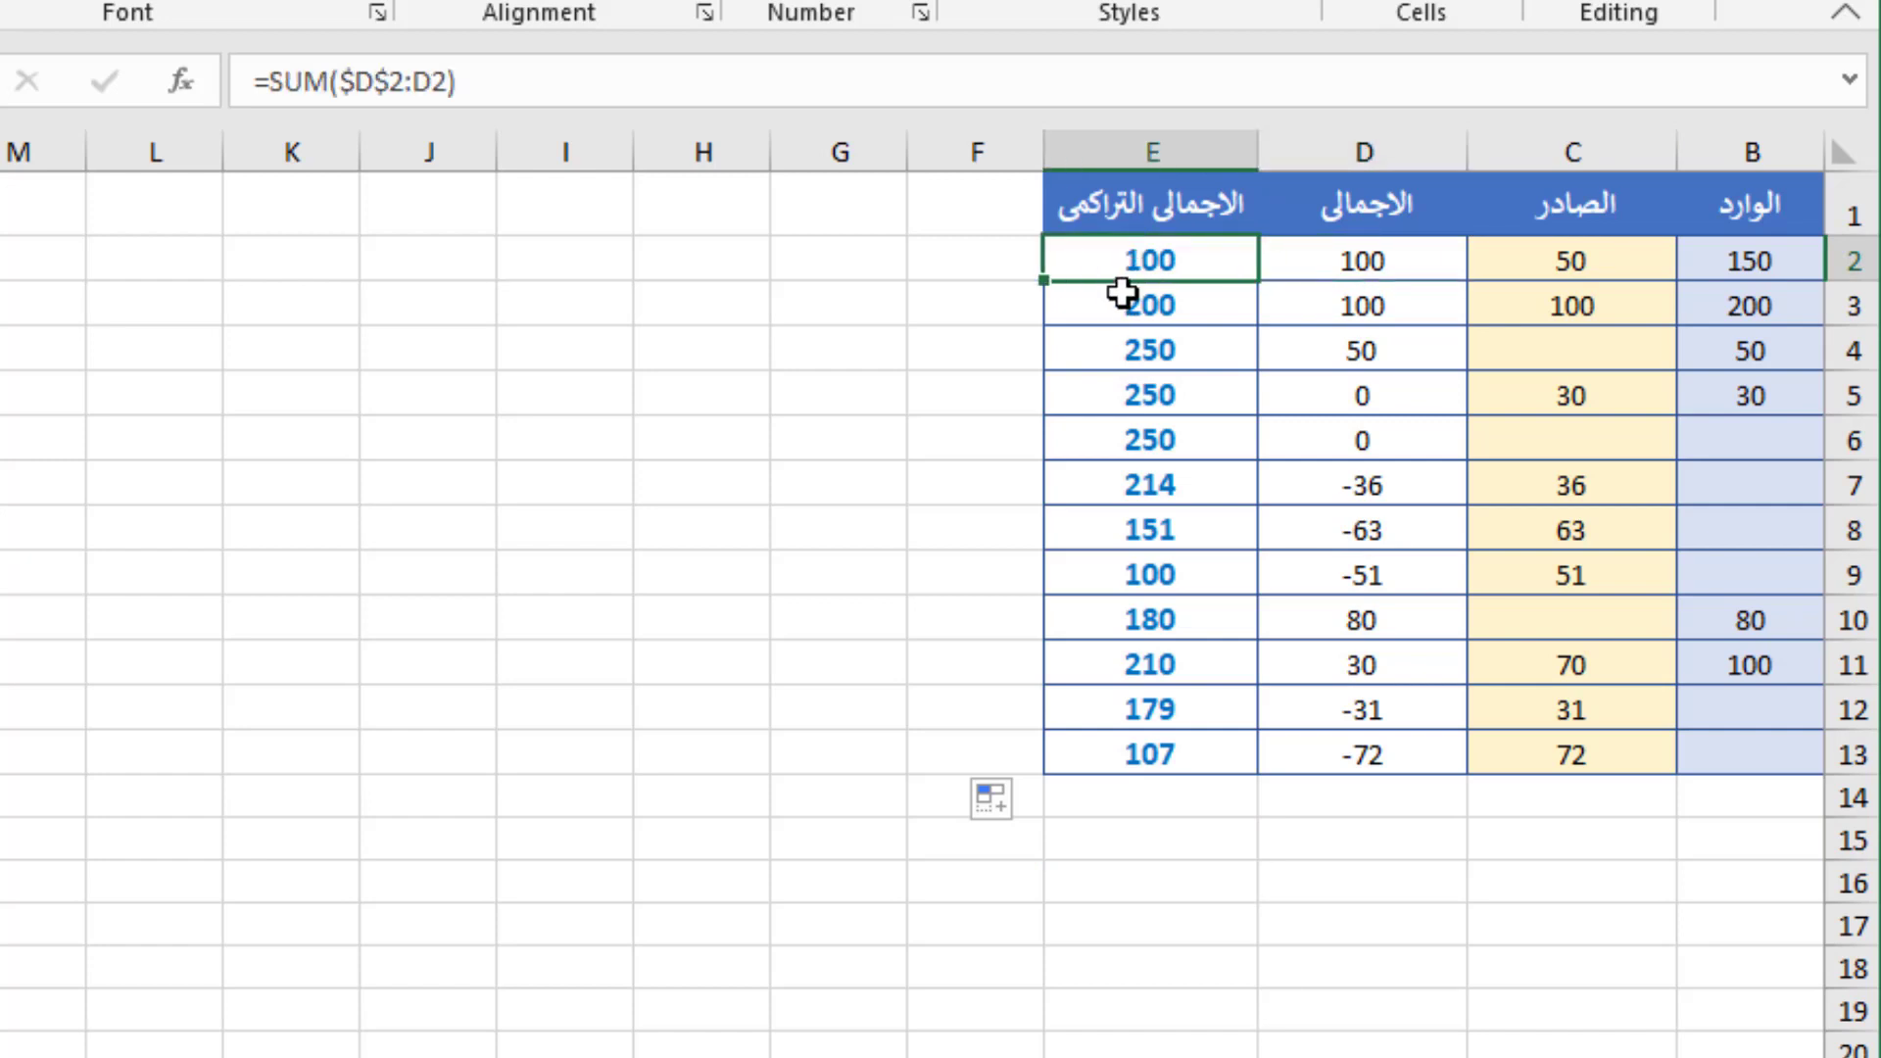
left_click(1342, 317, "ctrl")
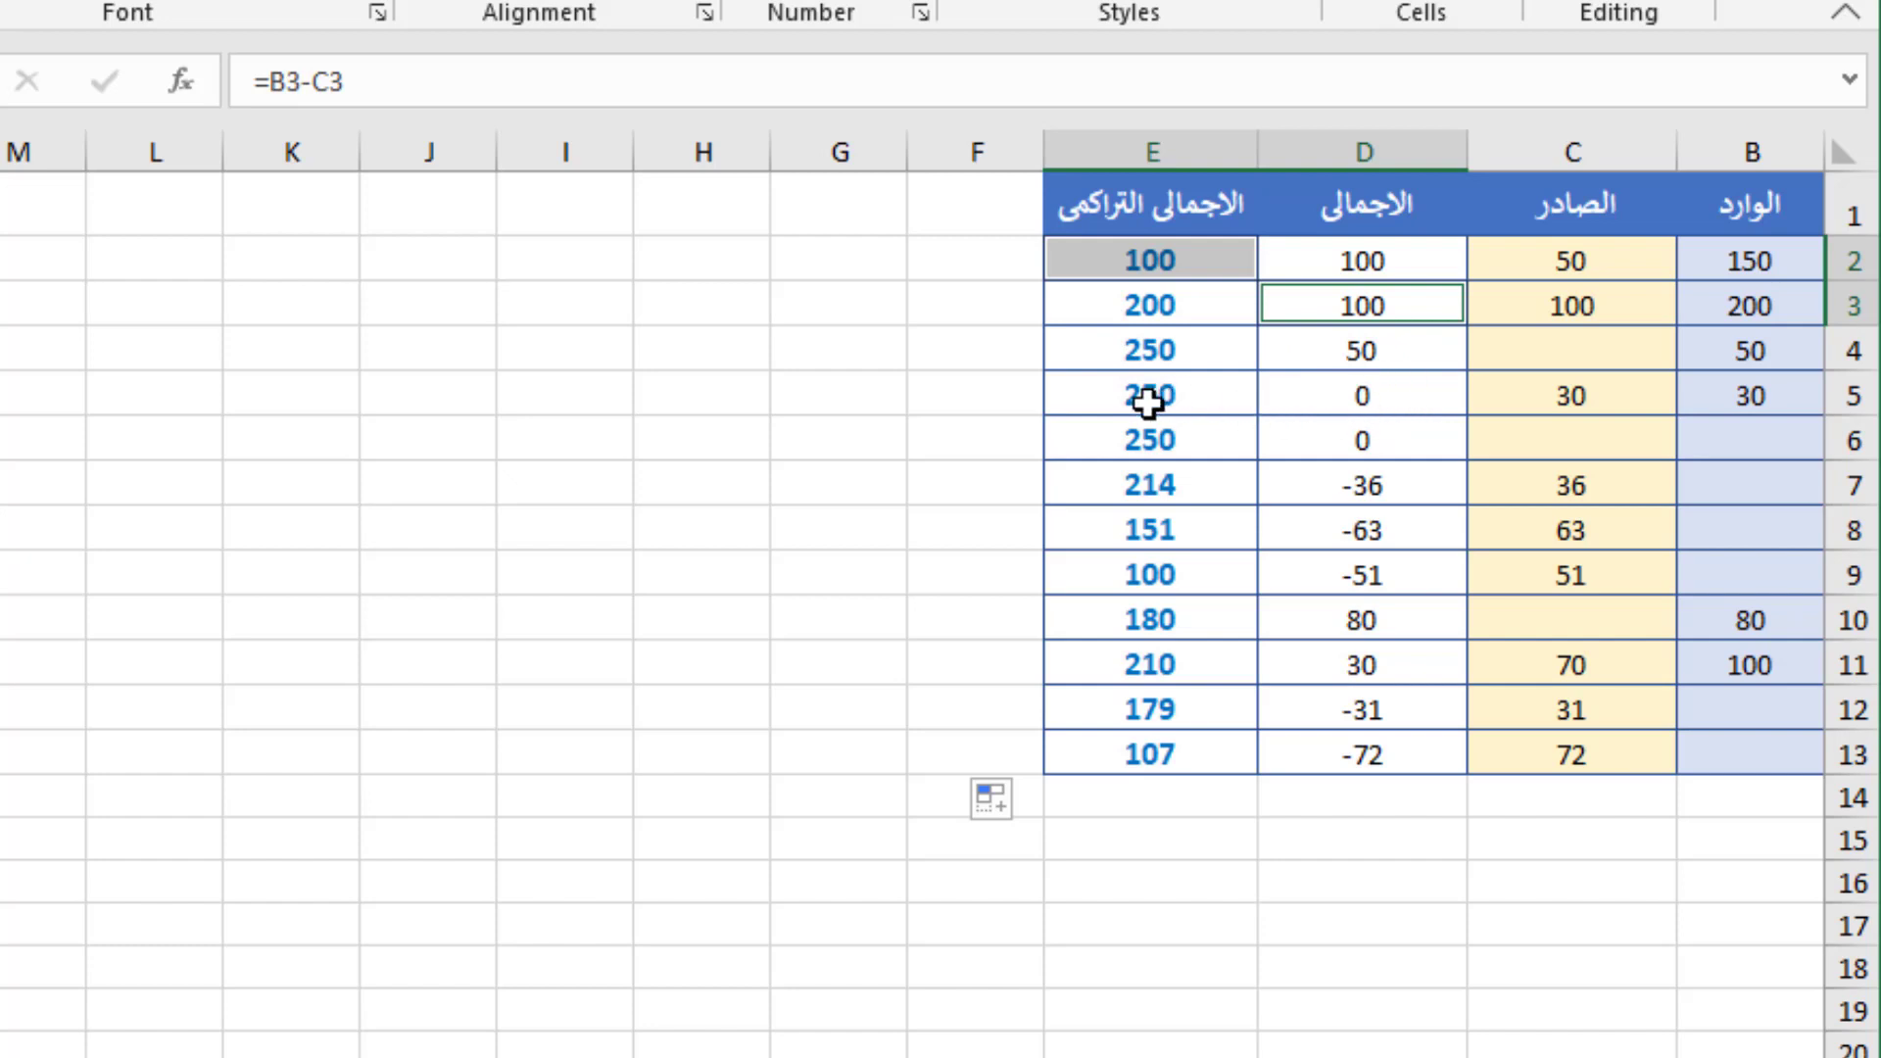
left_click(1105, 498)
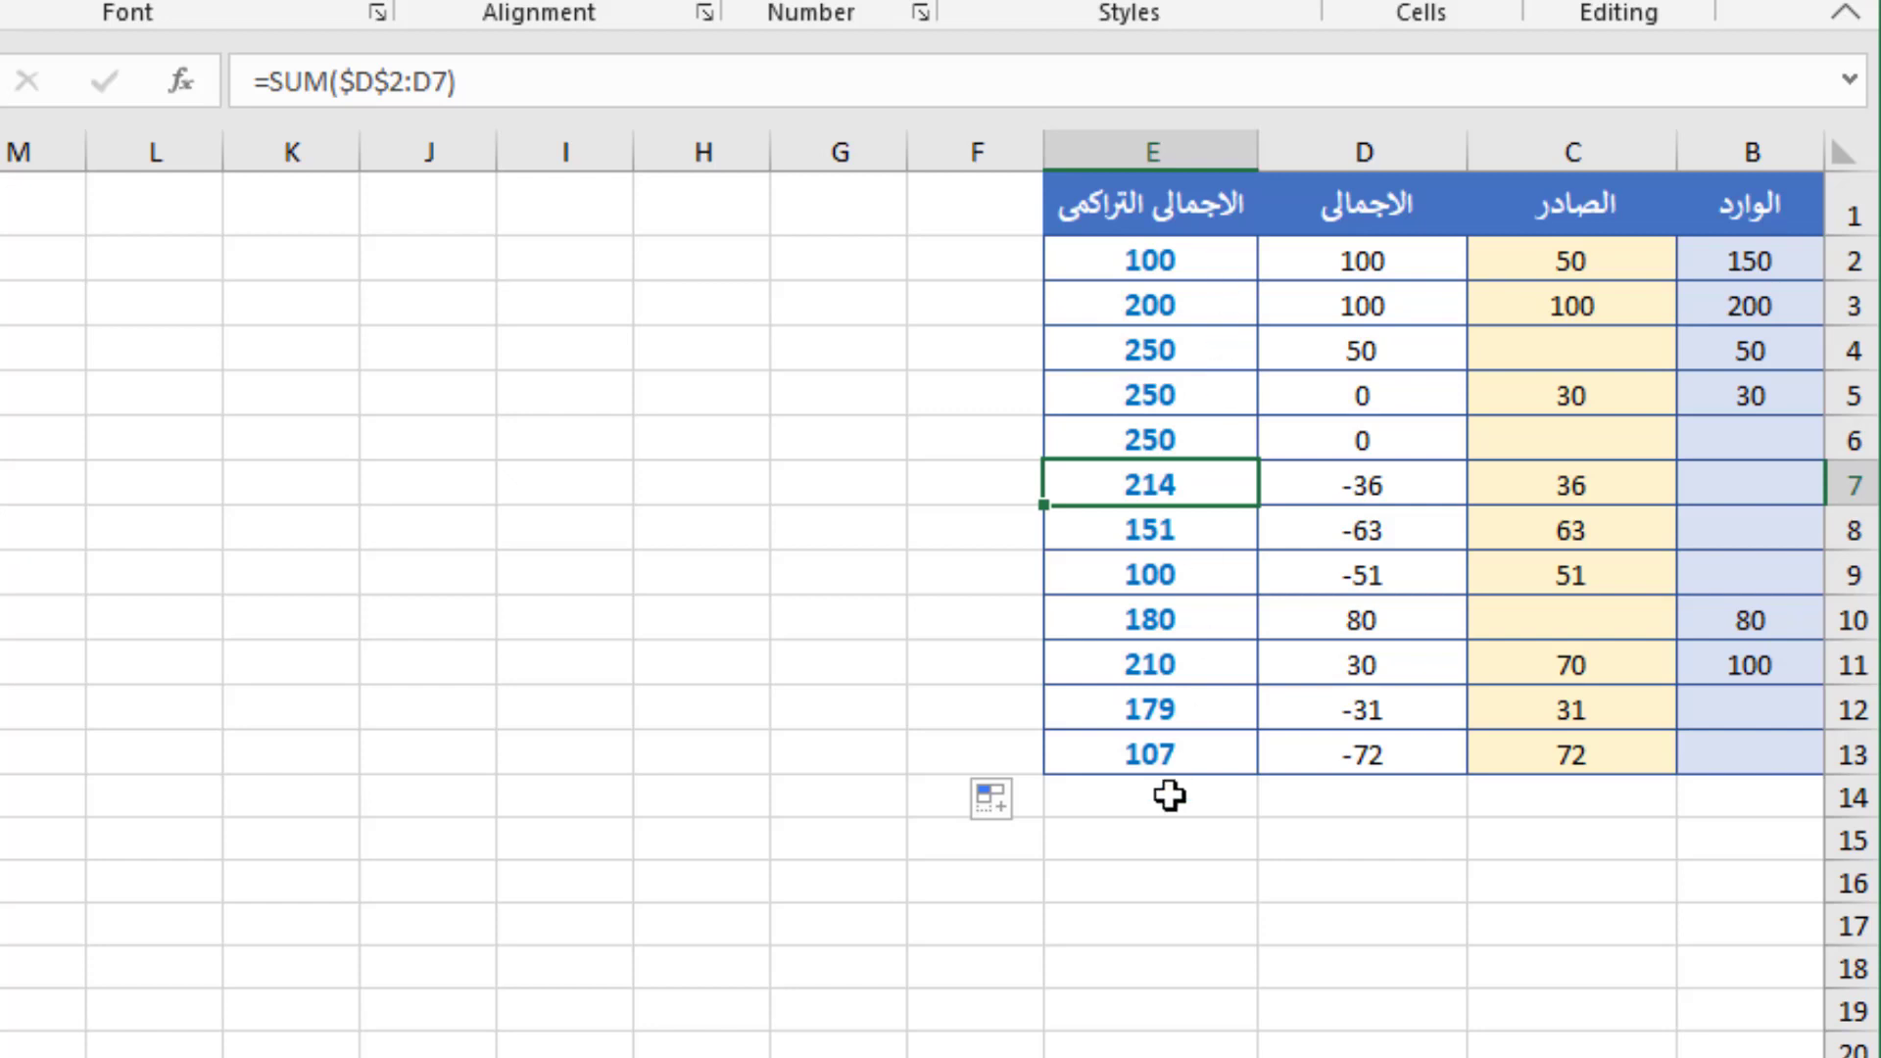